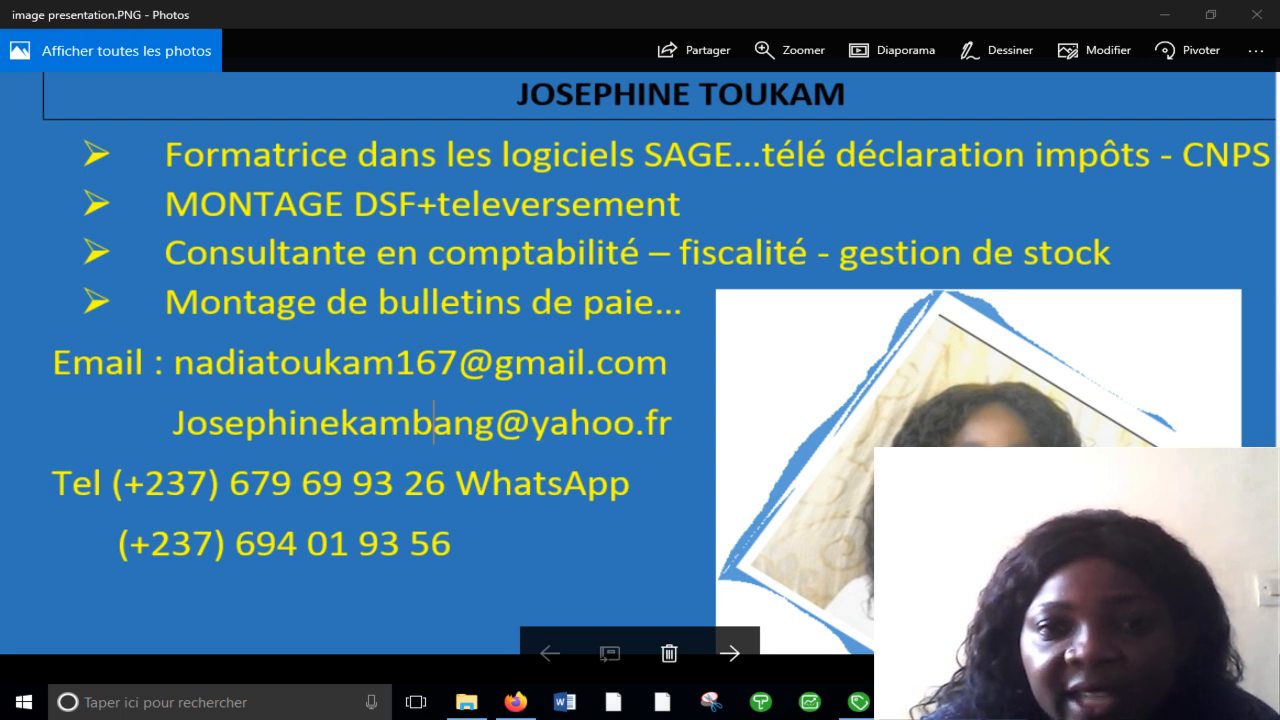
- Switch to Sage 100 Gestion commerciale and open the Codification settings of the articles in the company parameters
click(858, 702)
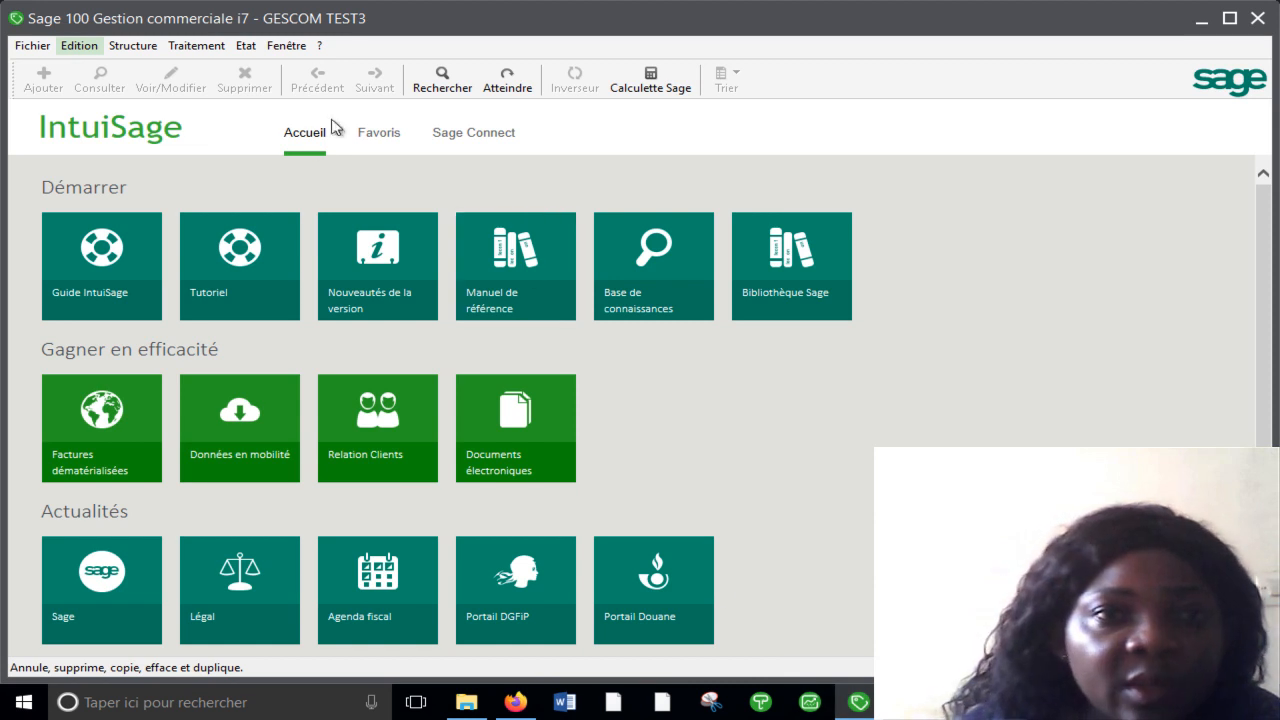
click(33, 46)
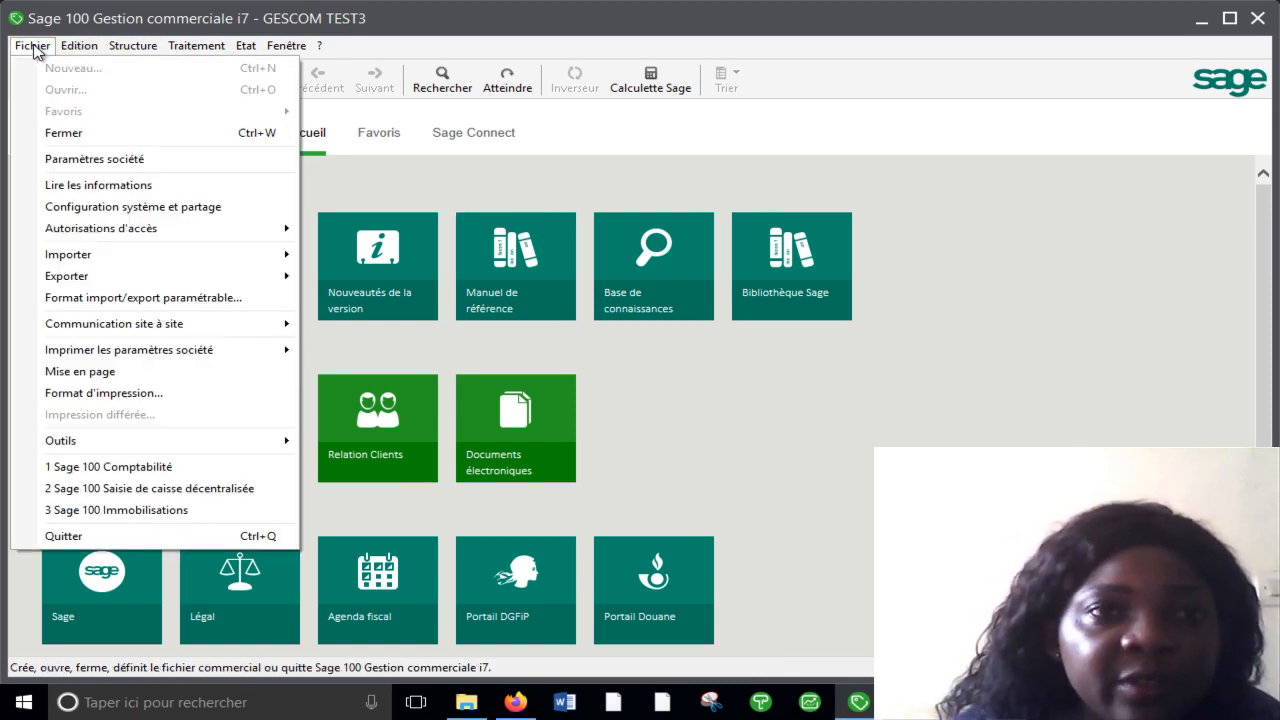
click(70, 164)
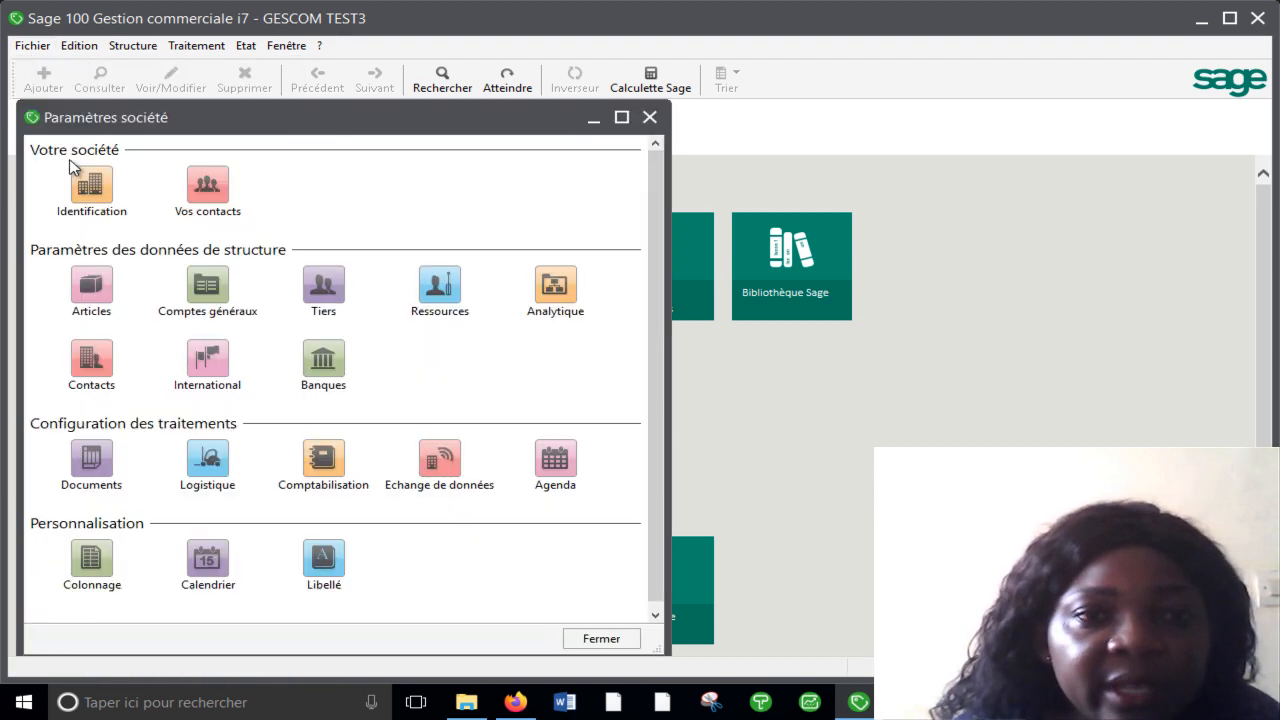
click(88, 284)
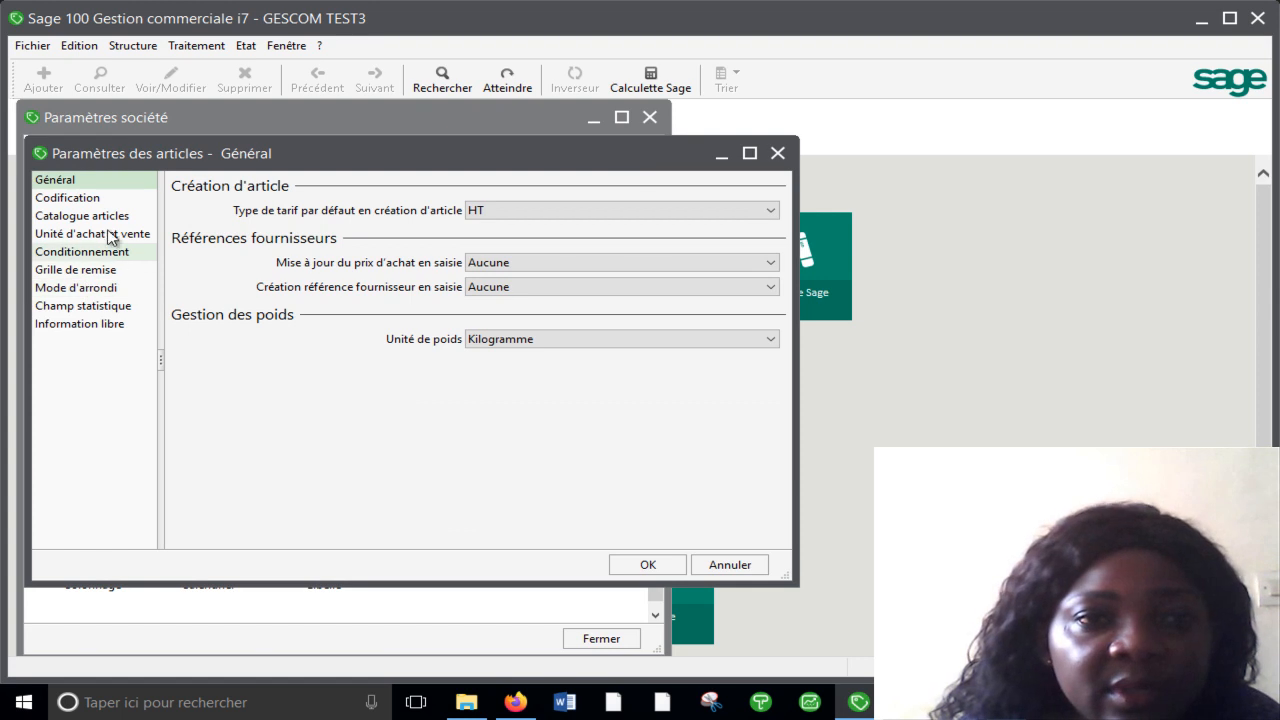
click(94, 199)
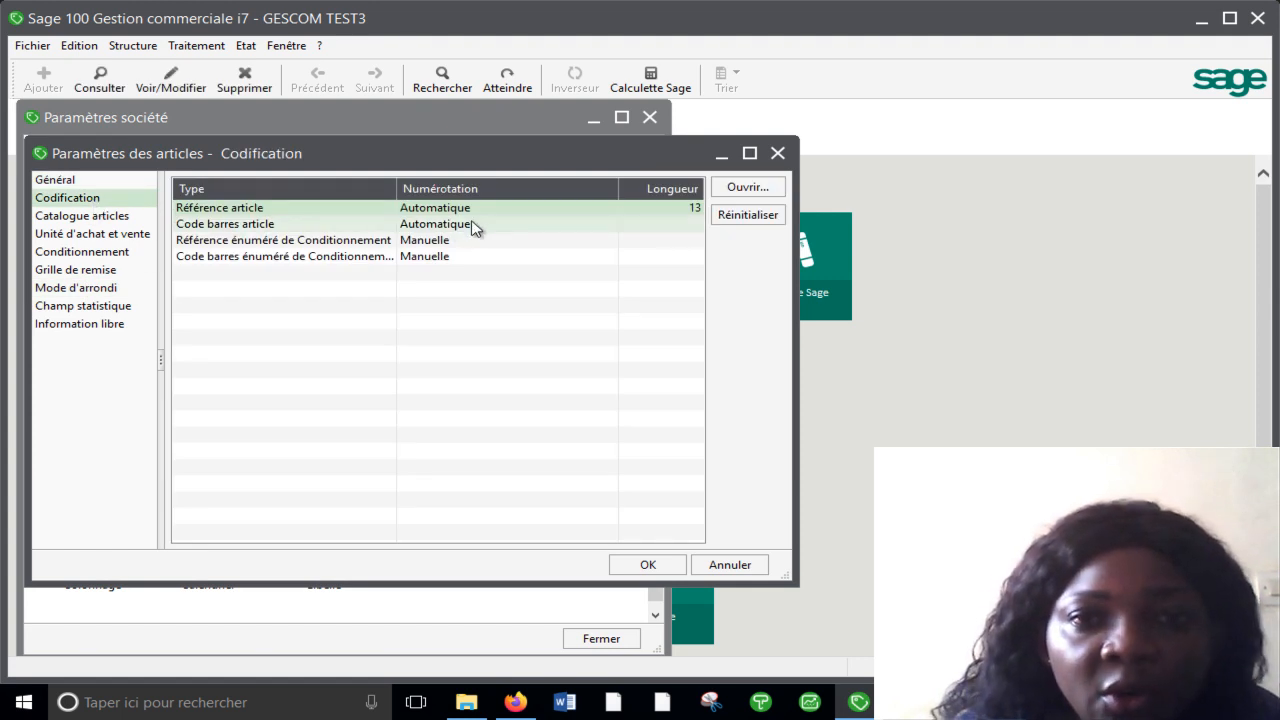
- Examine the numbering mode, length and root type options in the automatic codification of Référence article
double_click(443, 204)
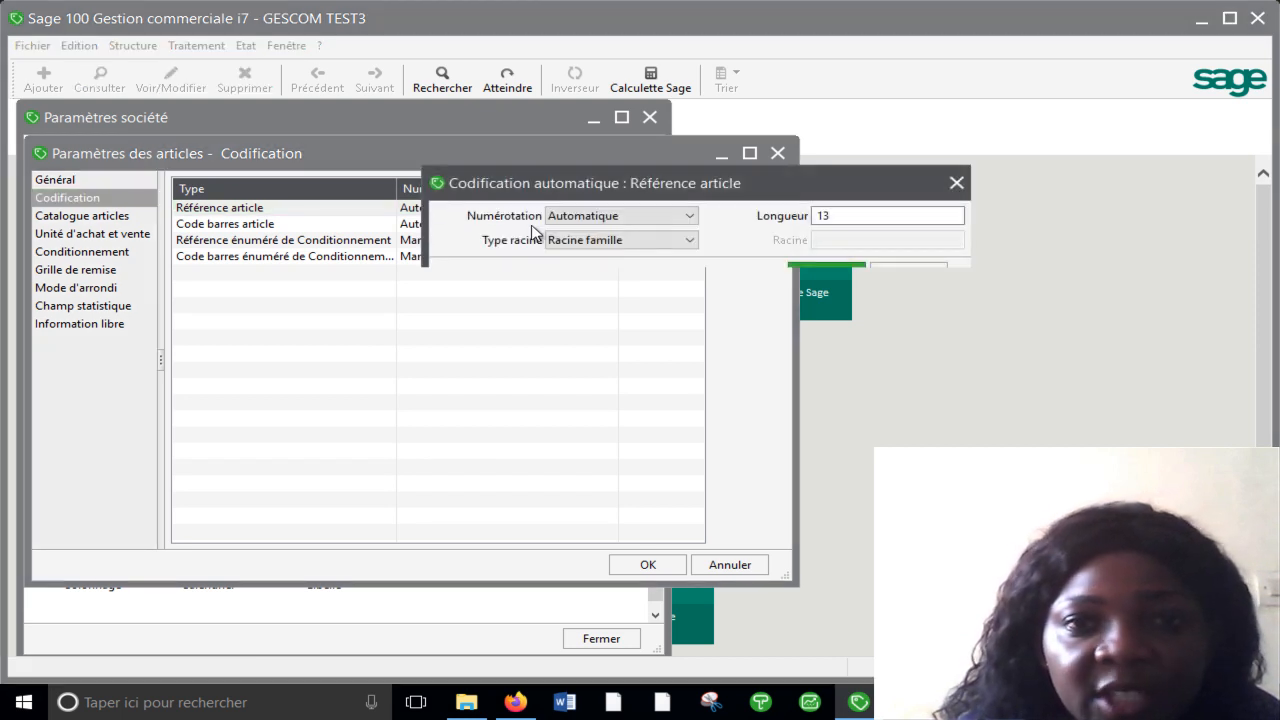
click(692, 217)
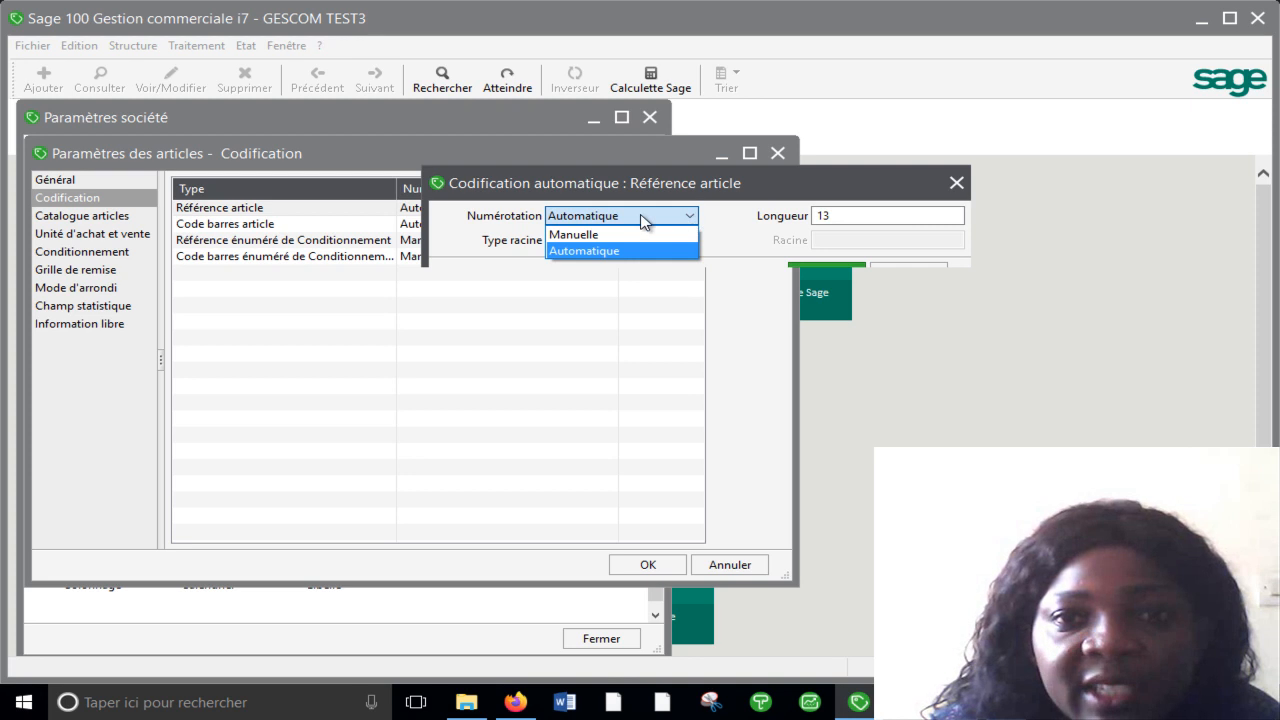
click(688, 216)
click(849, 220)
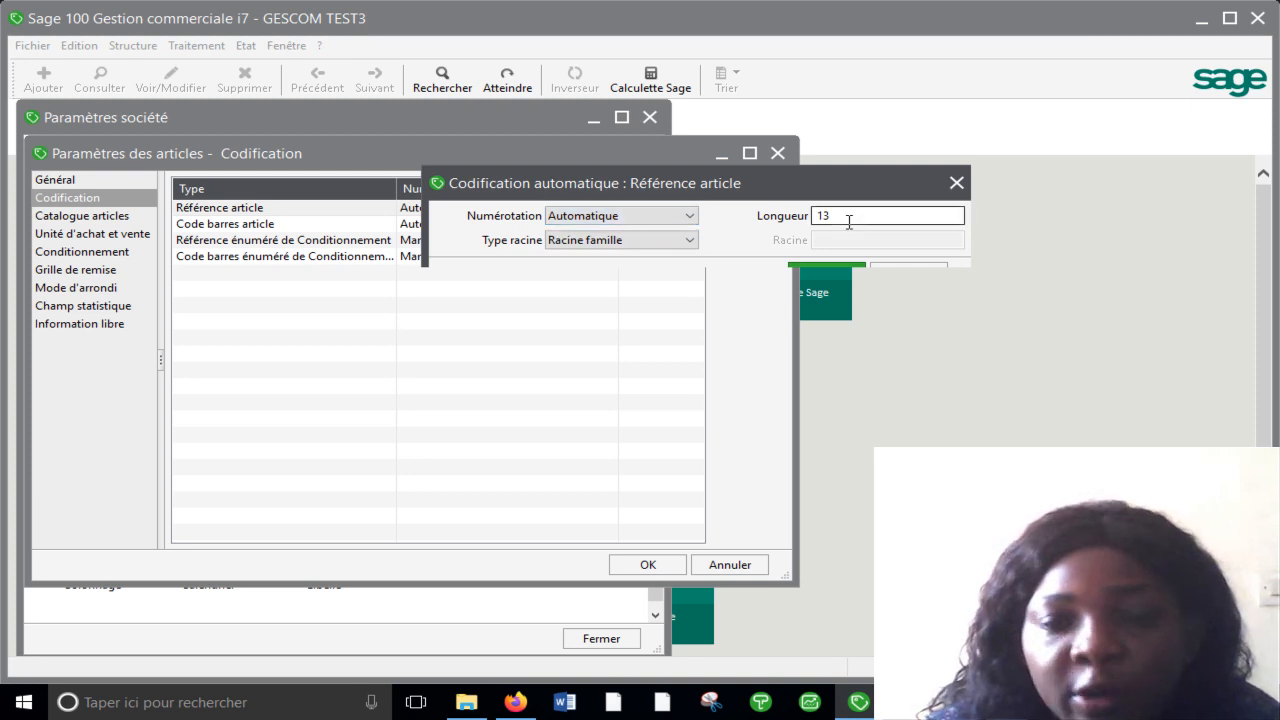
click(849, 220)
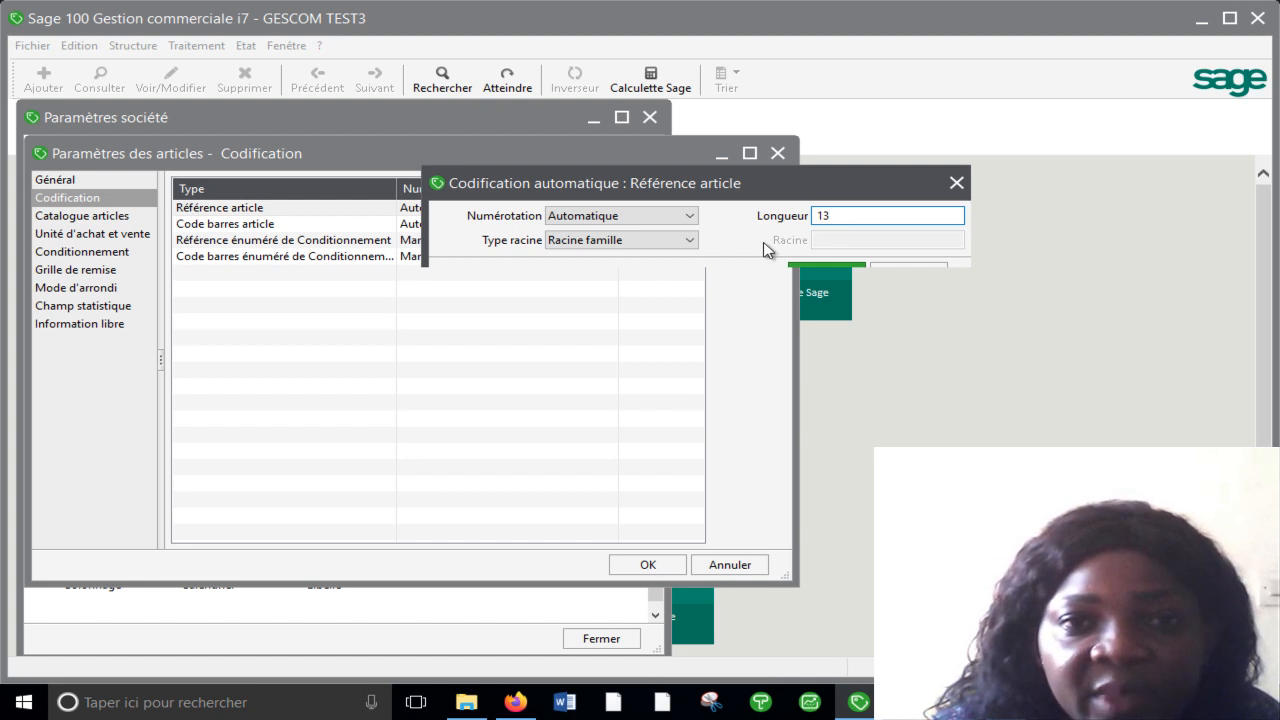
click(690, 243)
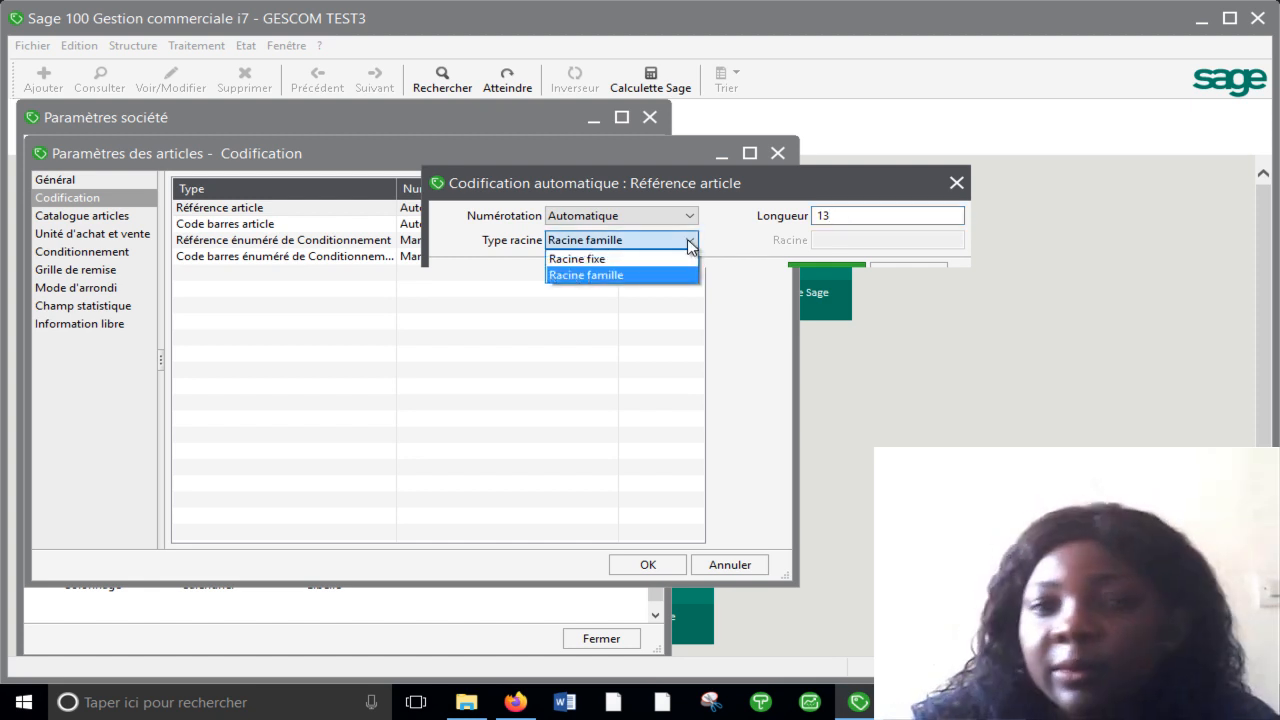
click(690, 243)
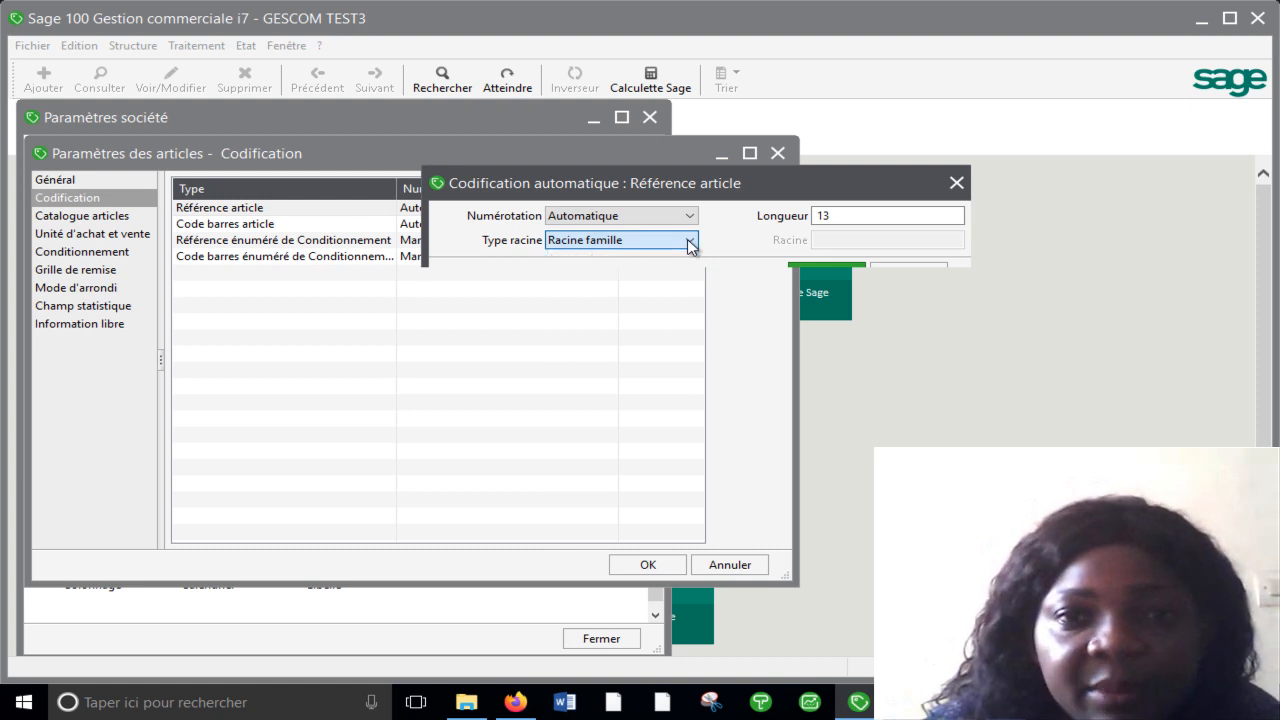
click(690, 243)
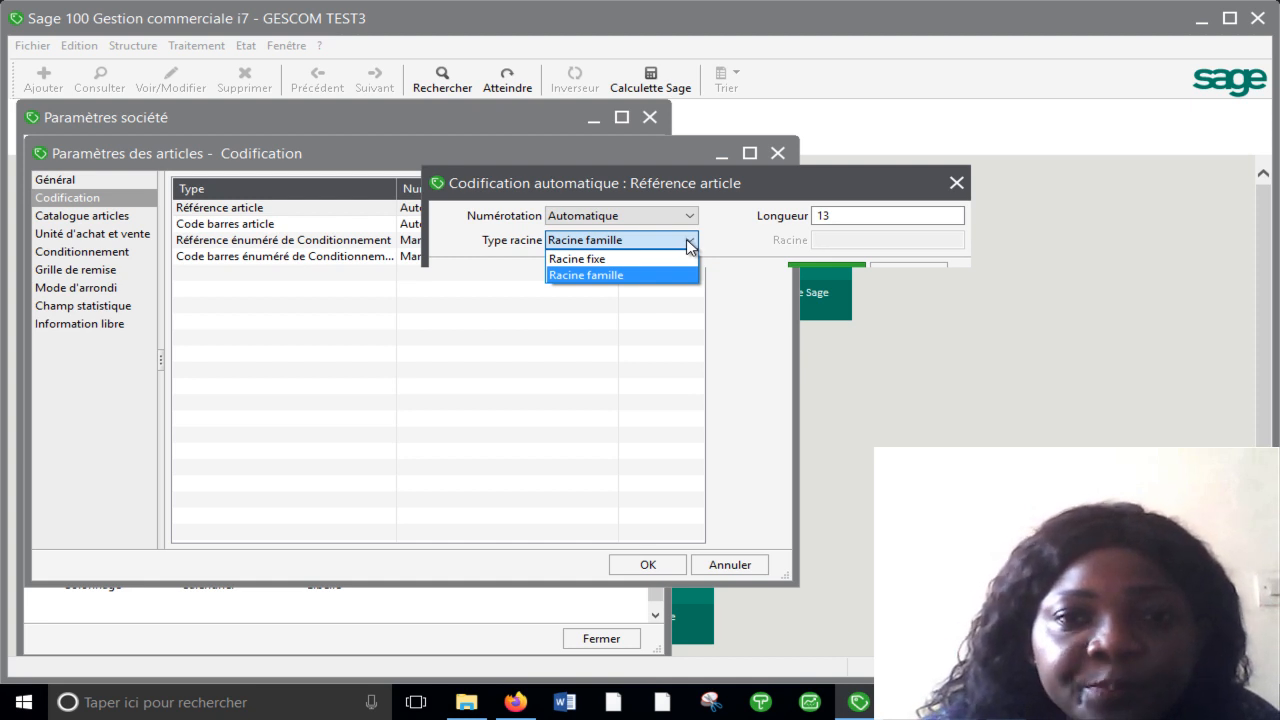
click(689, 243)
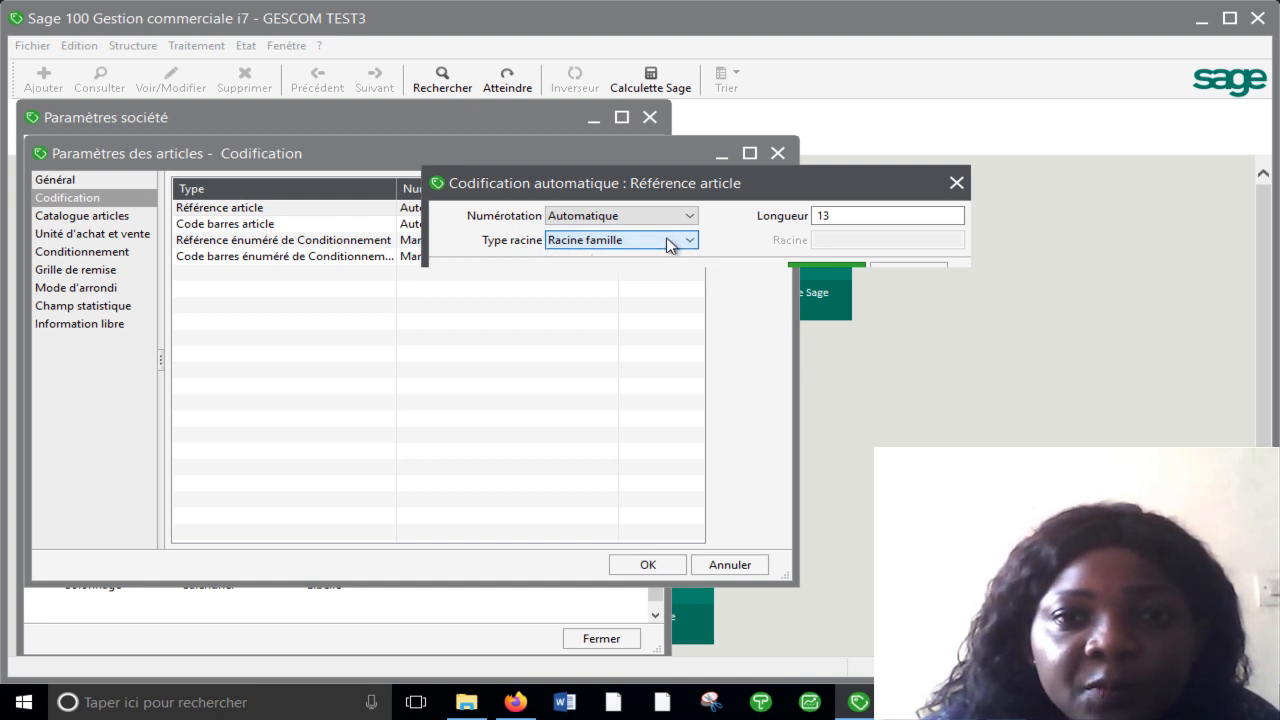
click(649, 567)
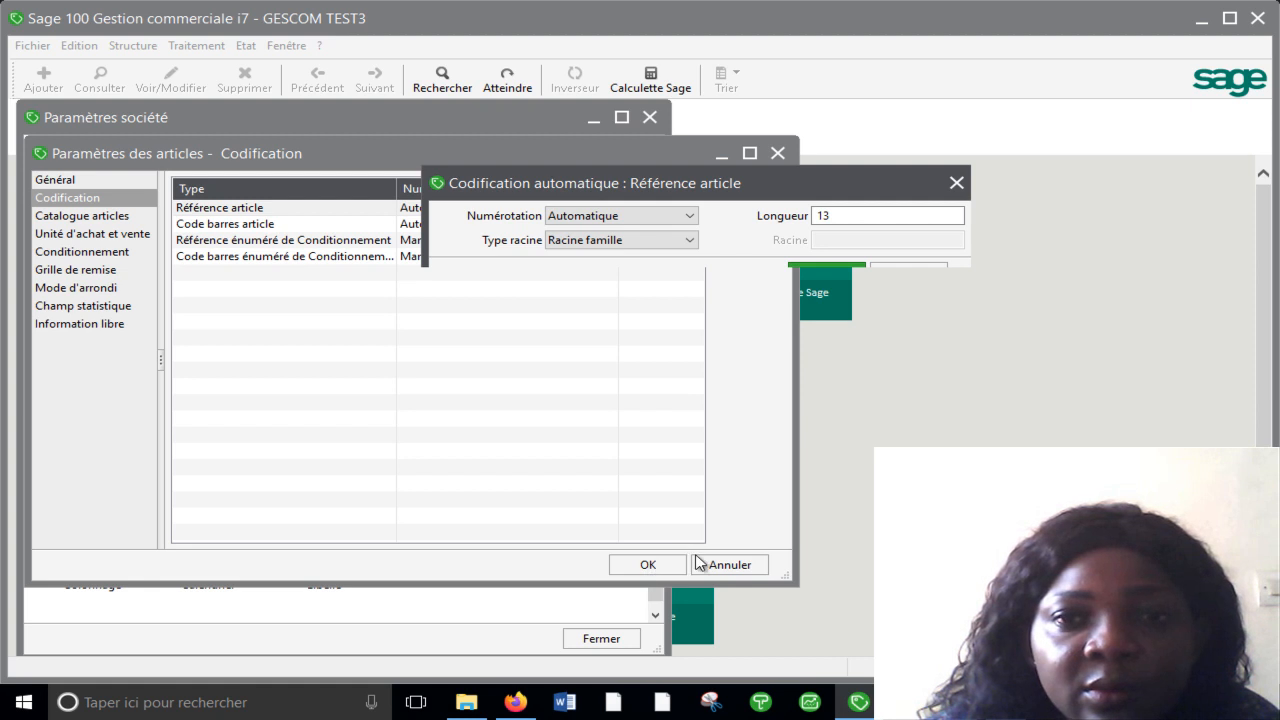
click(828, 266)
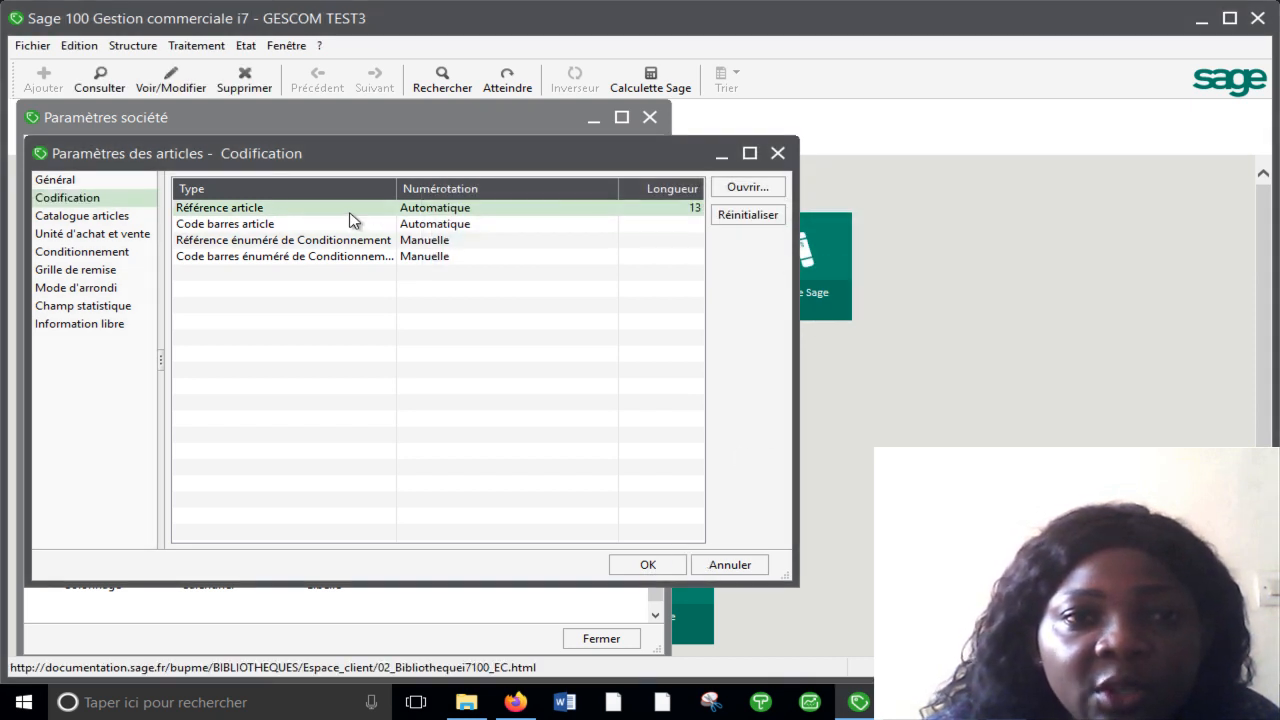
- Set the Code barres article codification to root type Racine fixe and norm EAN 13, and close the article settings
double_click(328, 229)
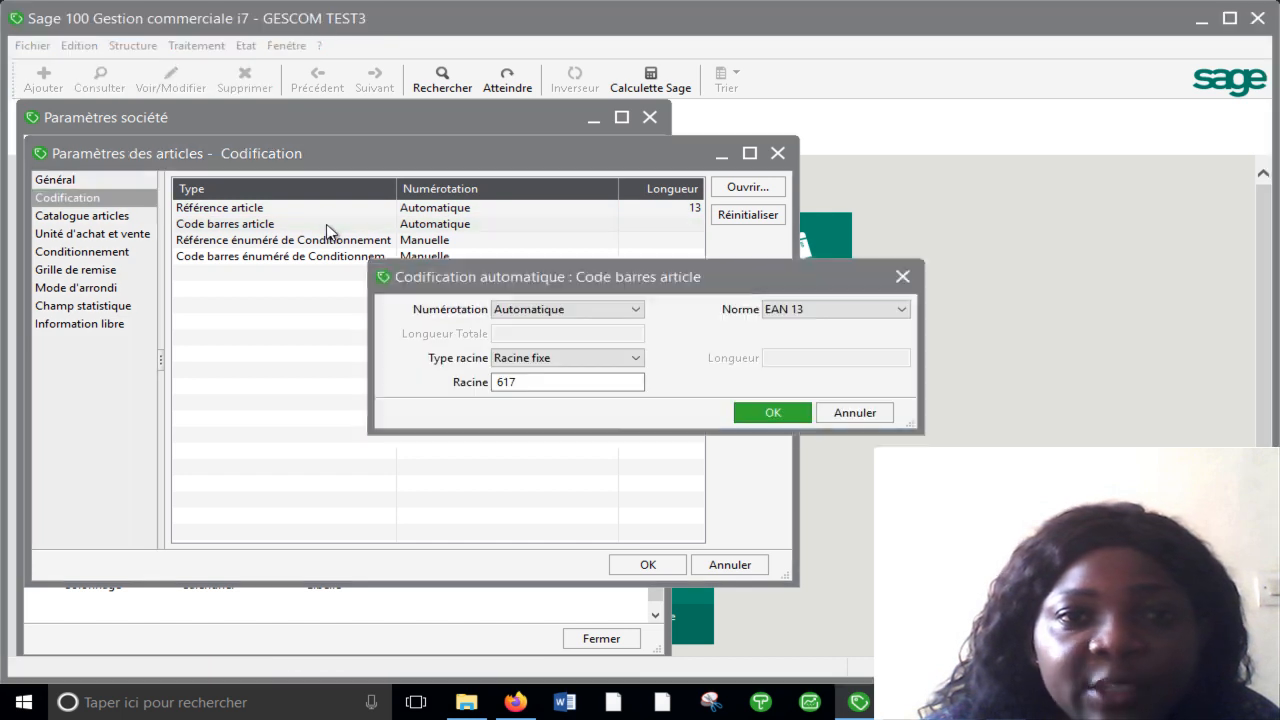
click(637, 309)
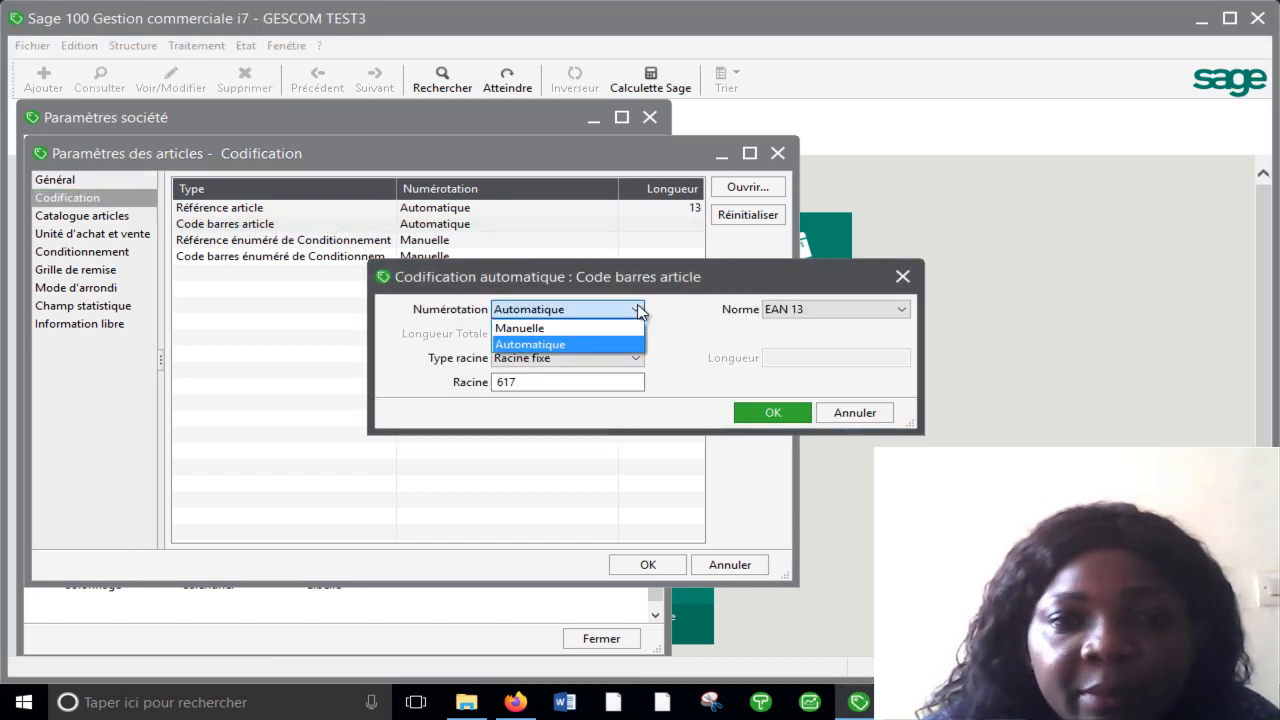
click(620, 312)
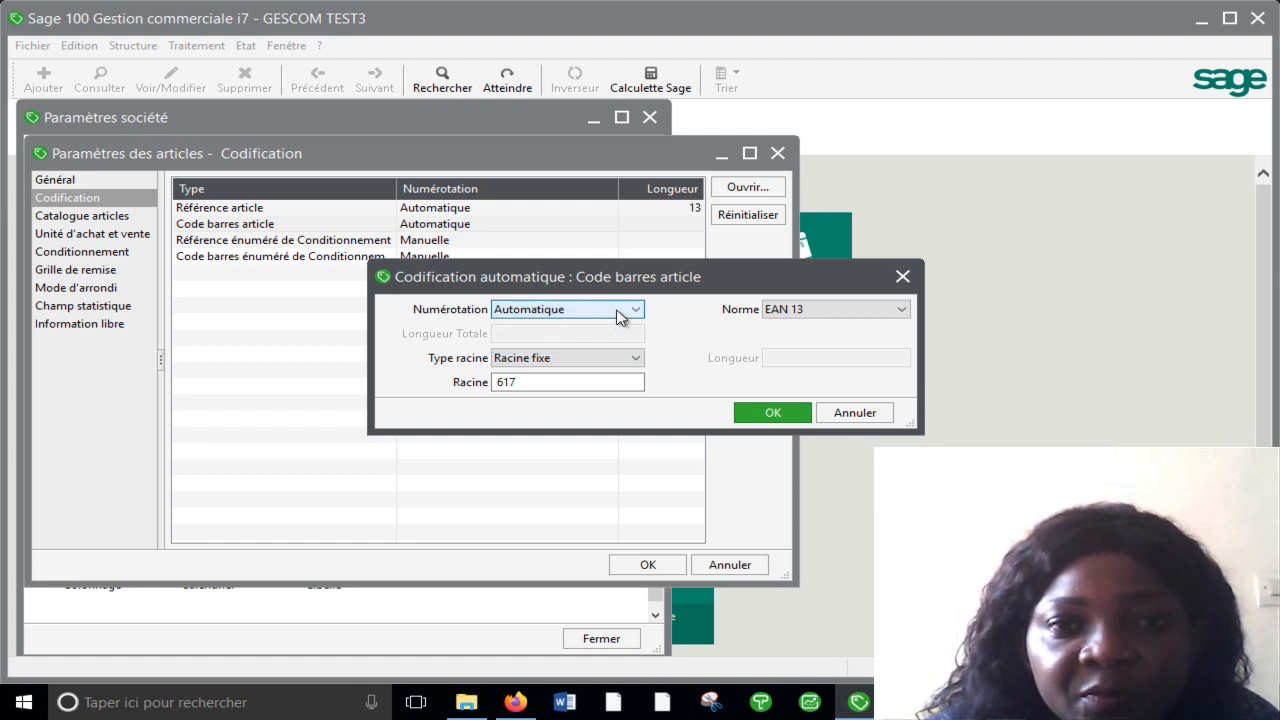
click(632, 364)
click(635, 366)
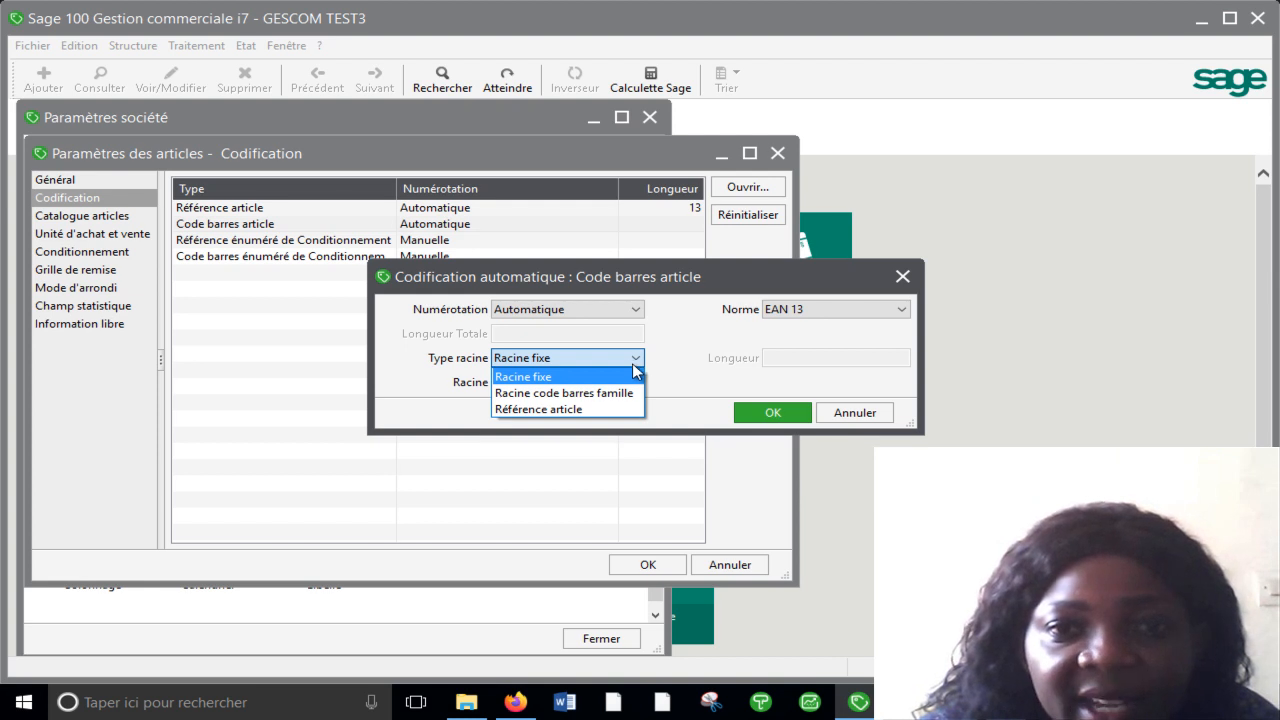
click(620, 377)
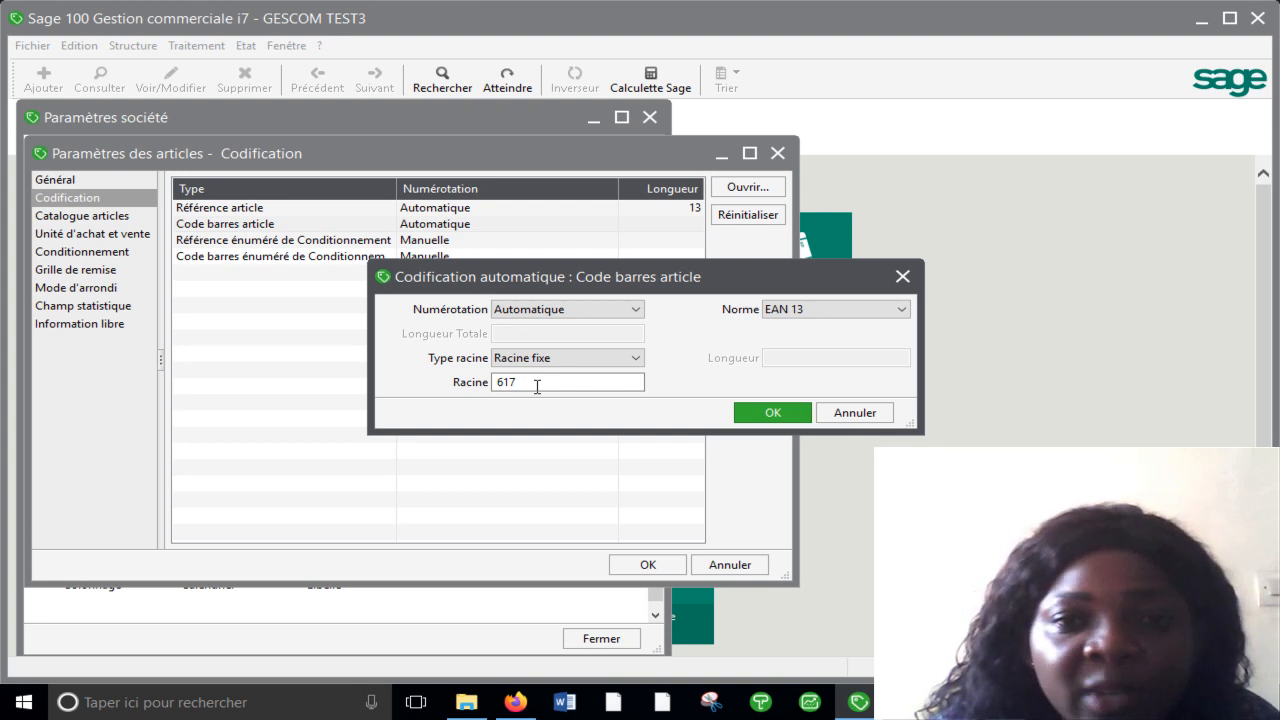
click(537, 386)
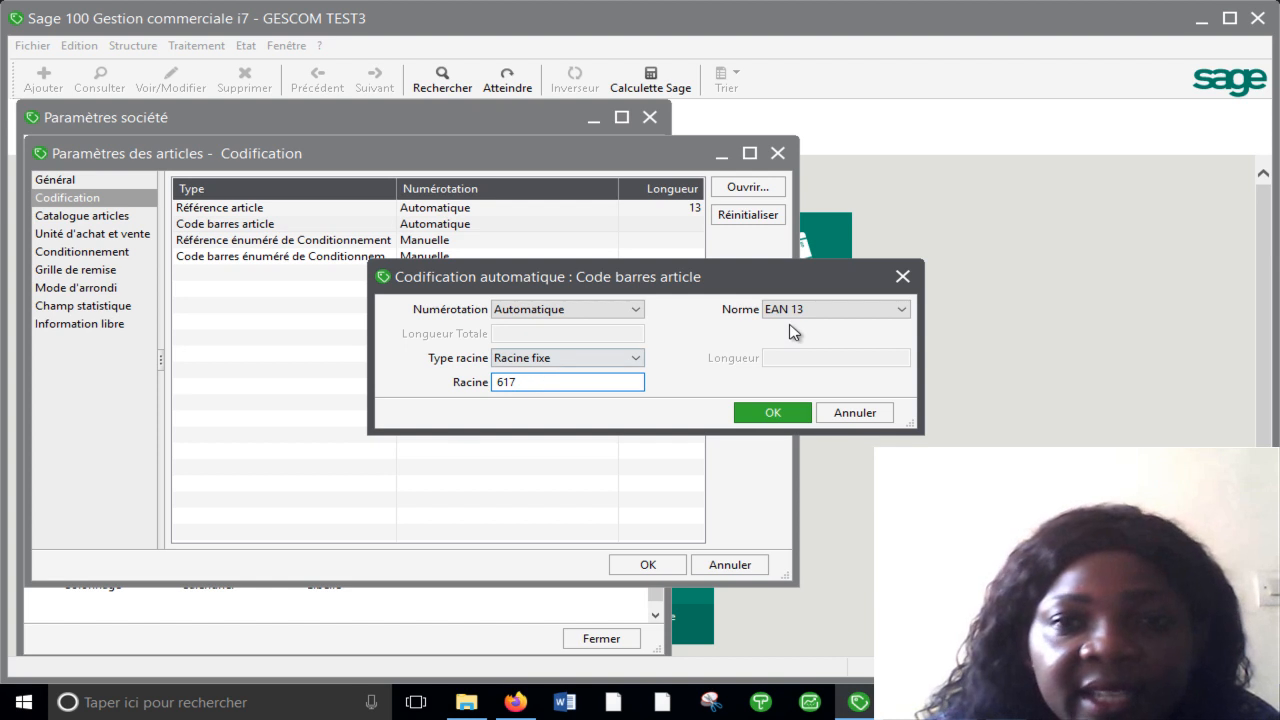
click(902, 310)
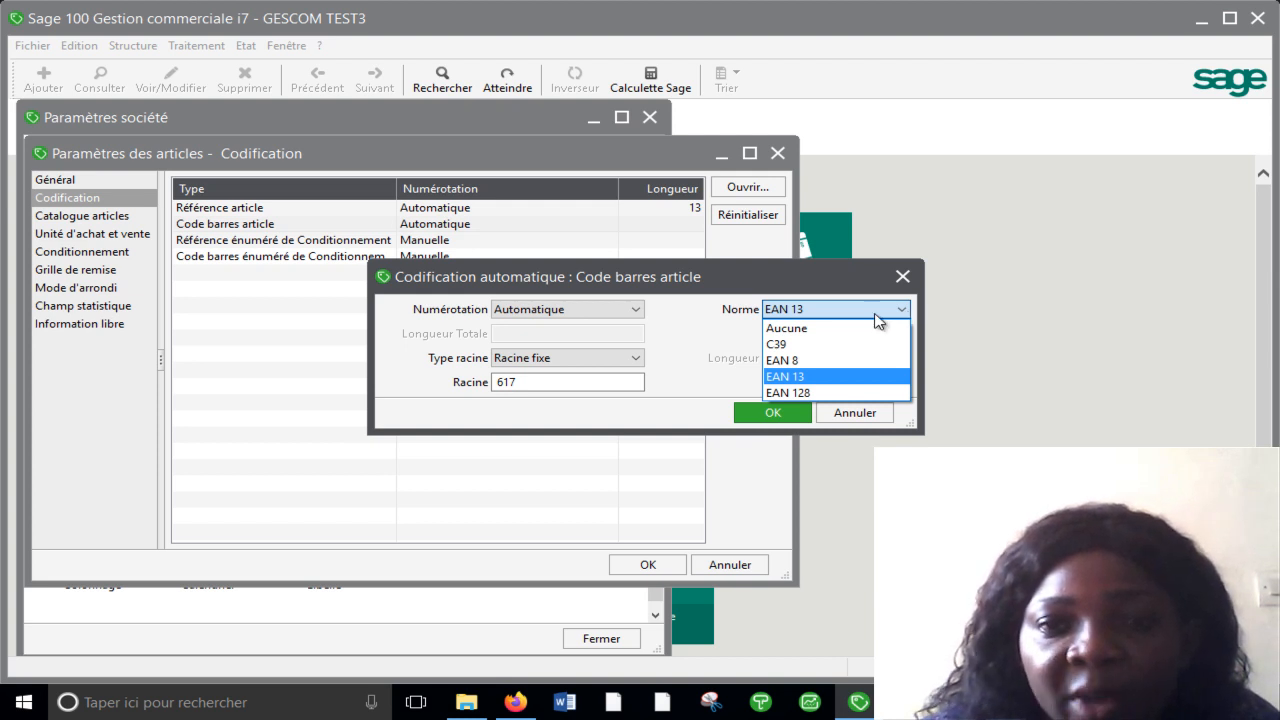
click(801, 378)
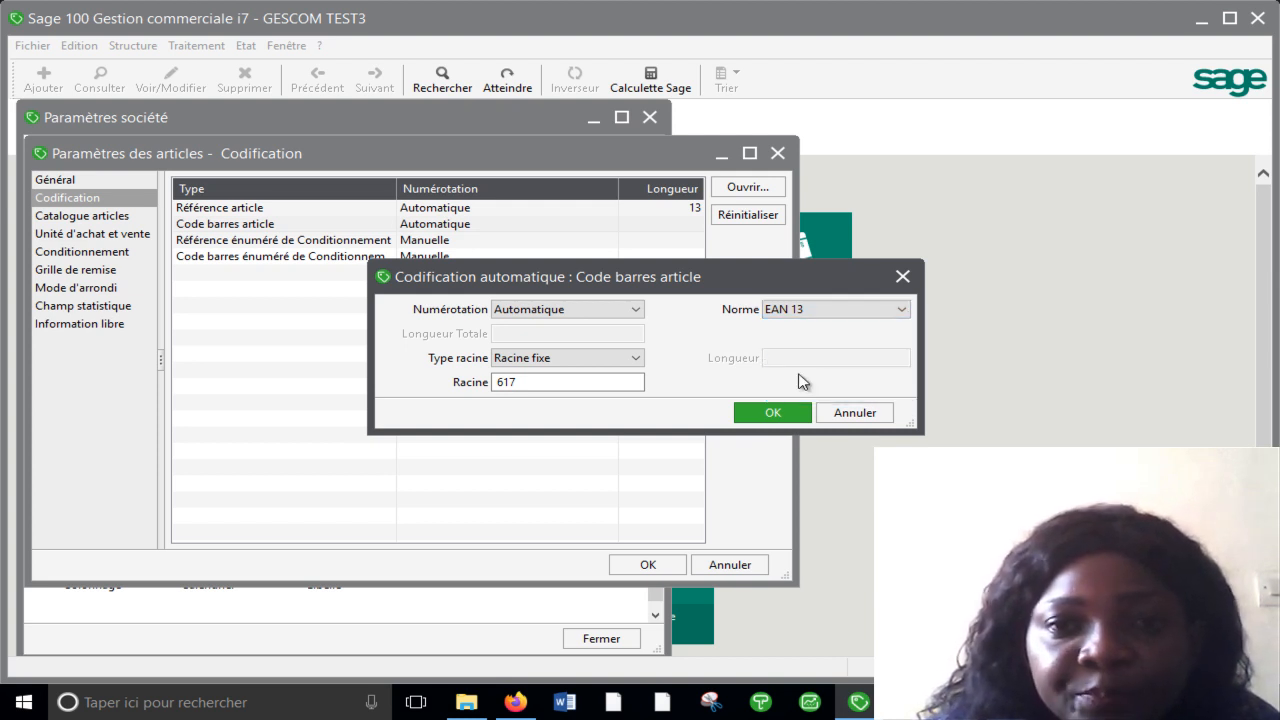
click(766, 414)
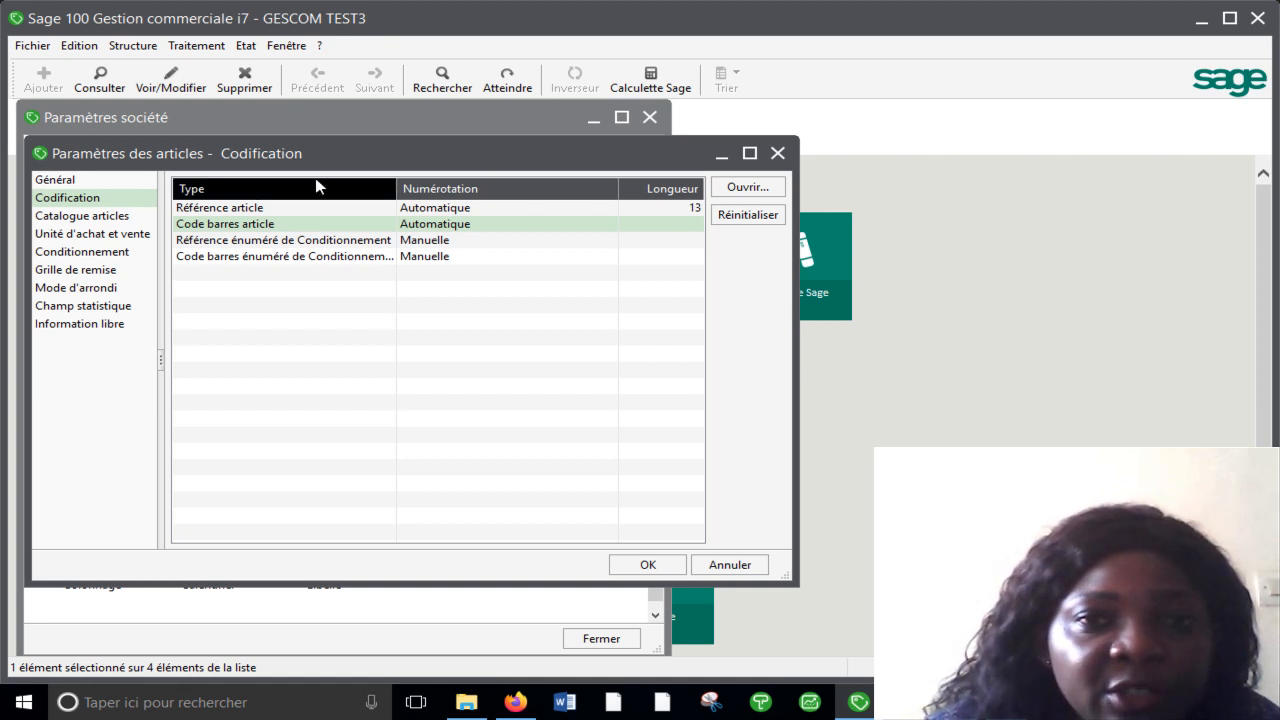
click(777, 154)
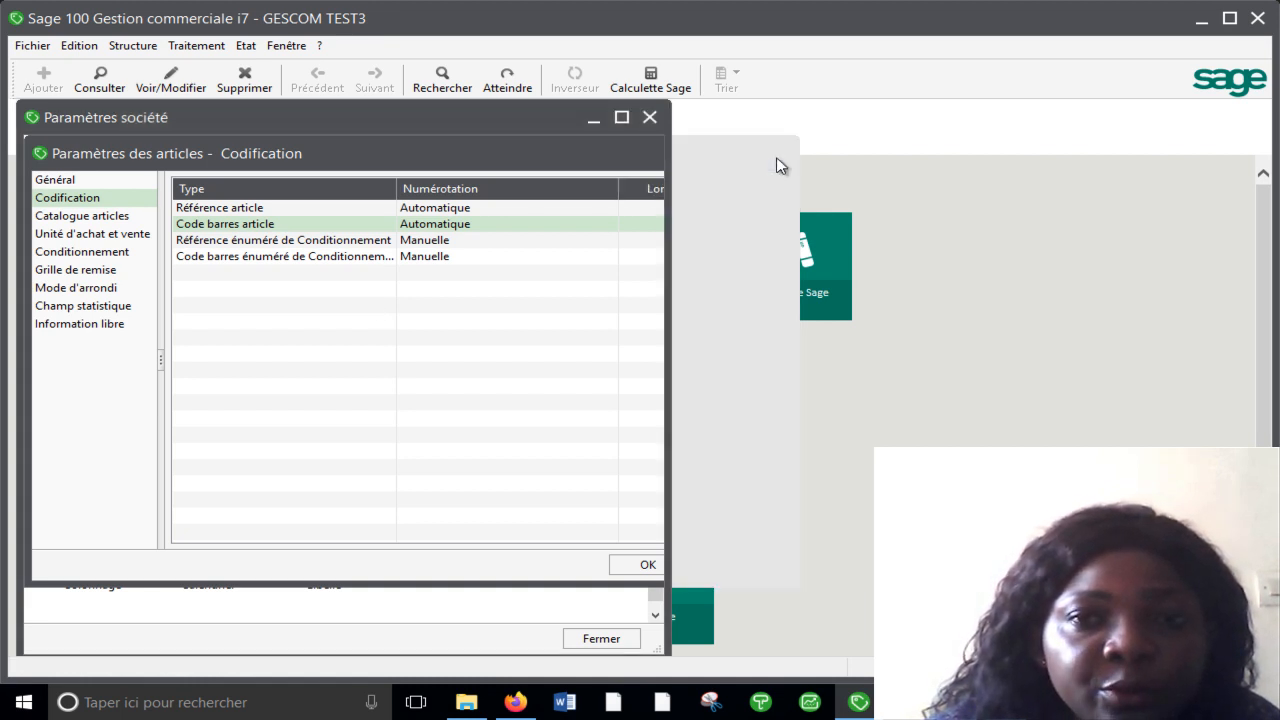
- Create a new article family with code CHOC and title CHOCOLATS
click(128, 55)
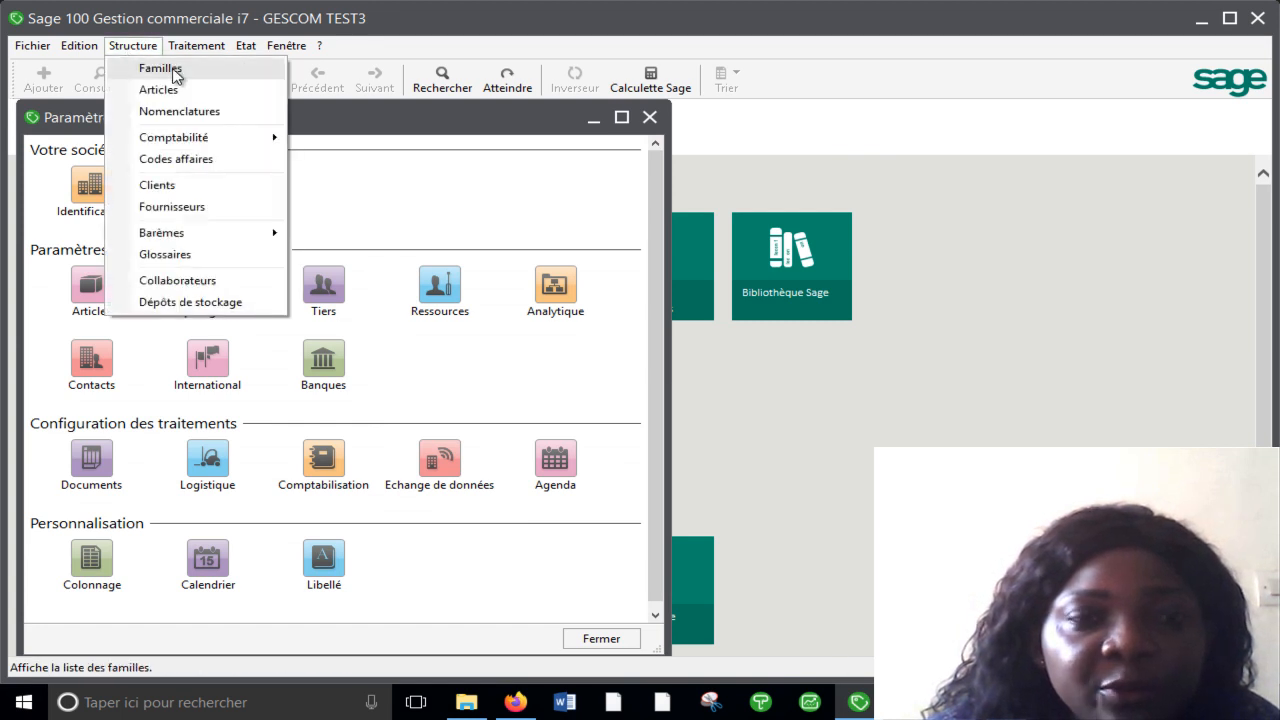
click(172, 68)
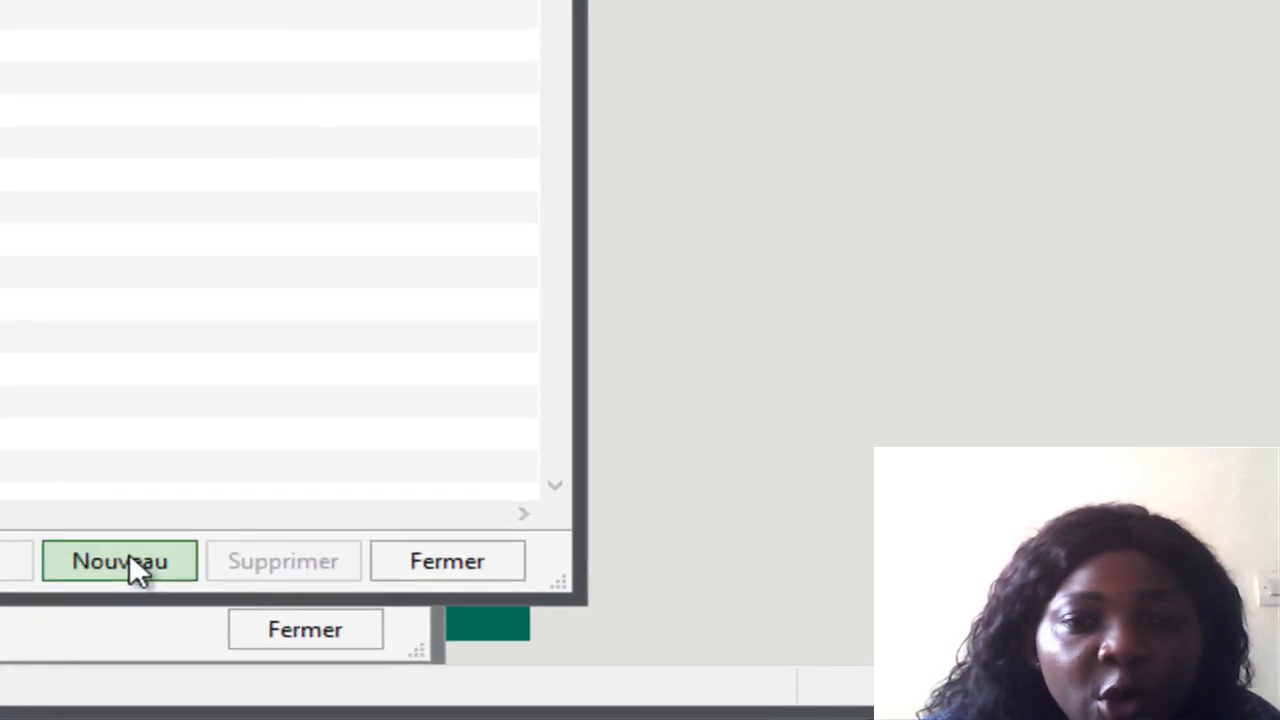
click(129, 554)
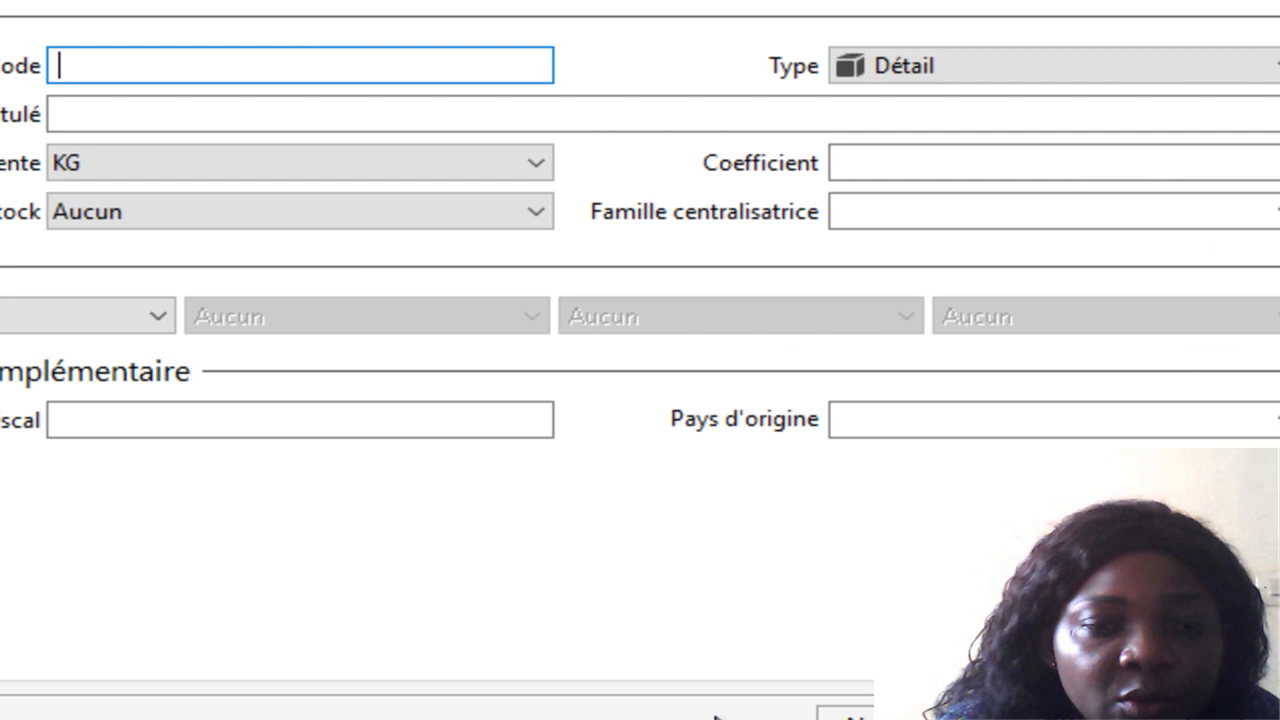
text(C)
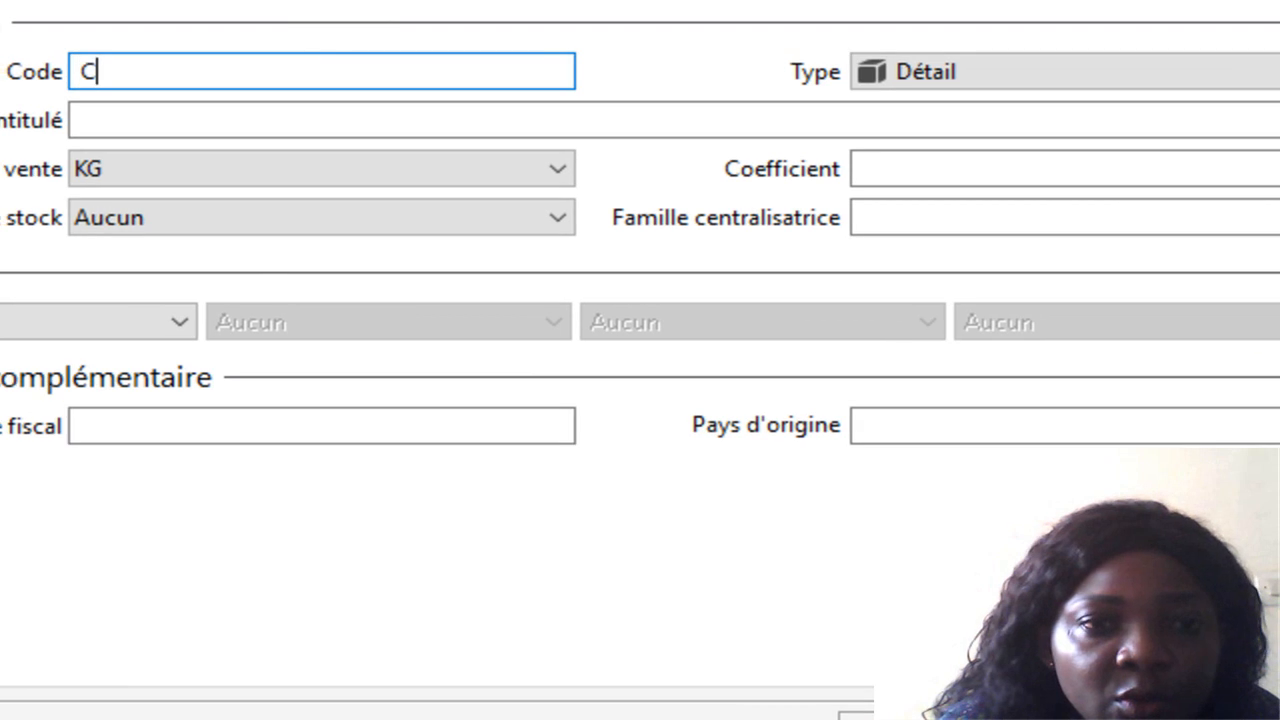
text(O)
key(BackSpace)
text(HOC)
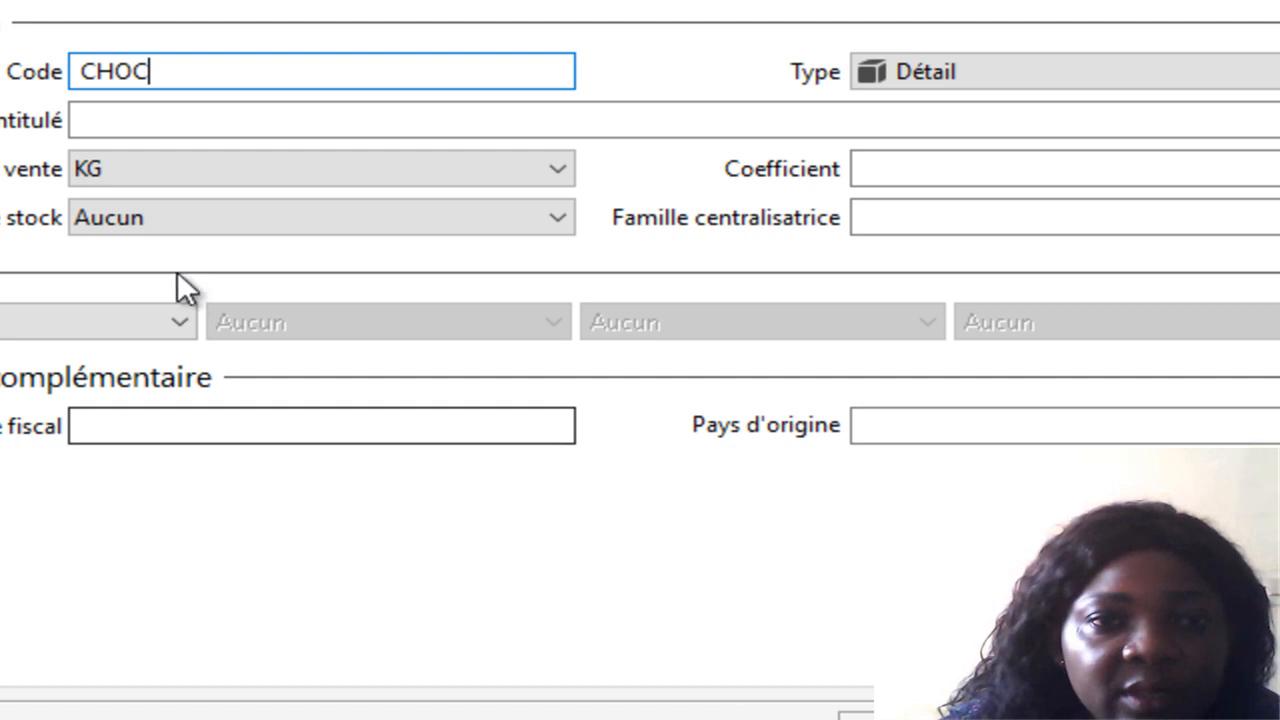
text(CHOCOLAT)
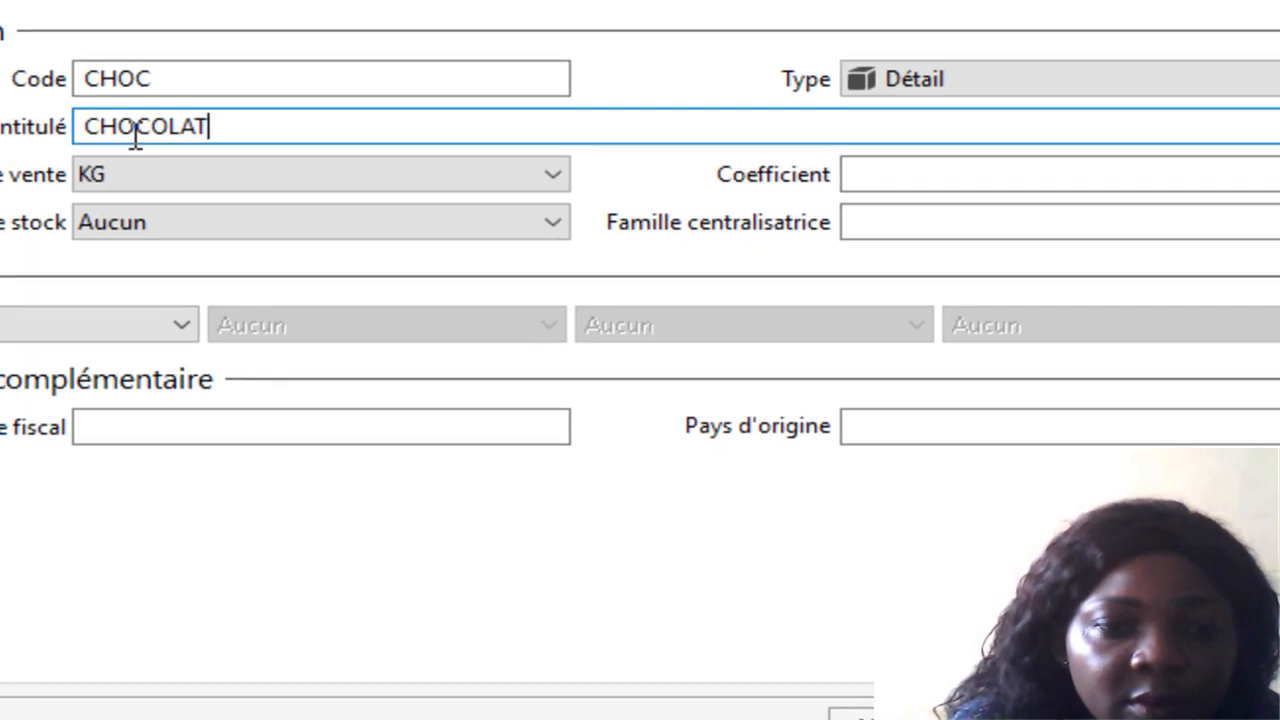
text(S)
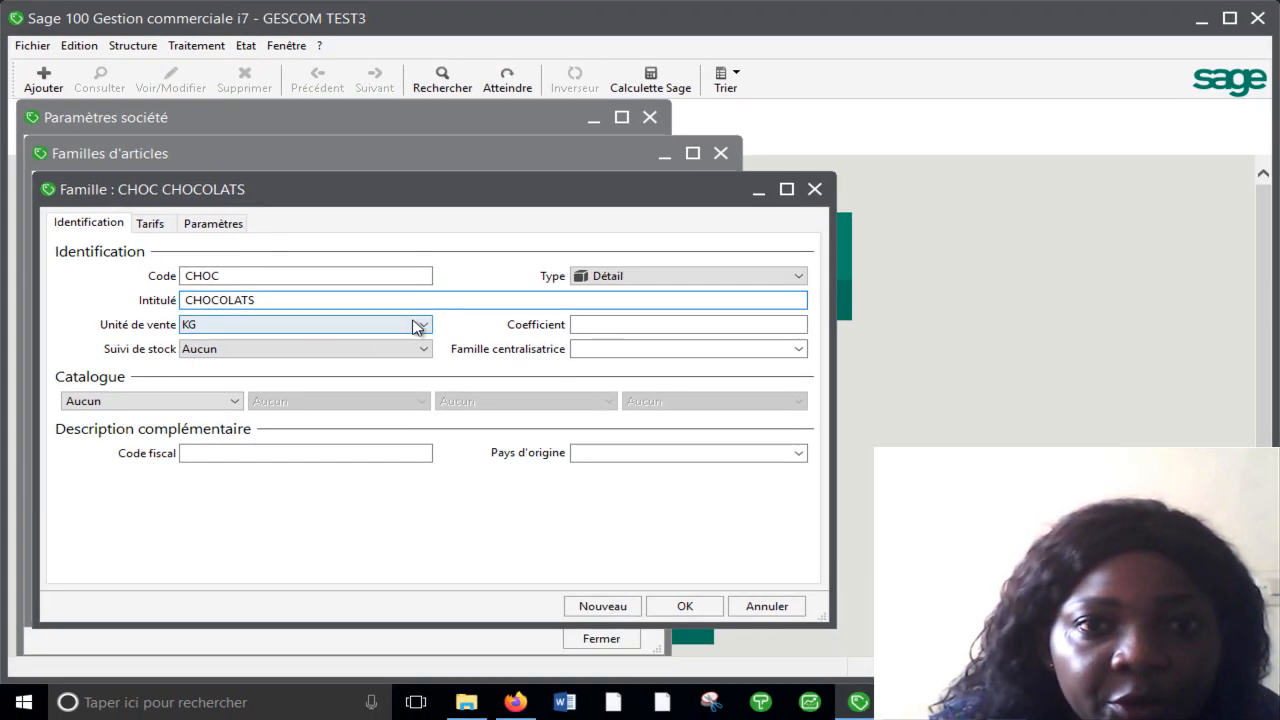
- Set the CHOCOLATS family's sales unit to PIECE and its stock tracking to CMUP
click(424, 325)
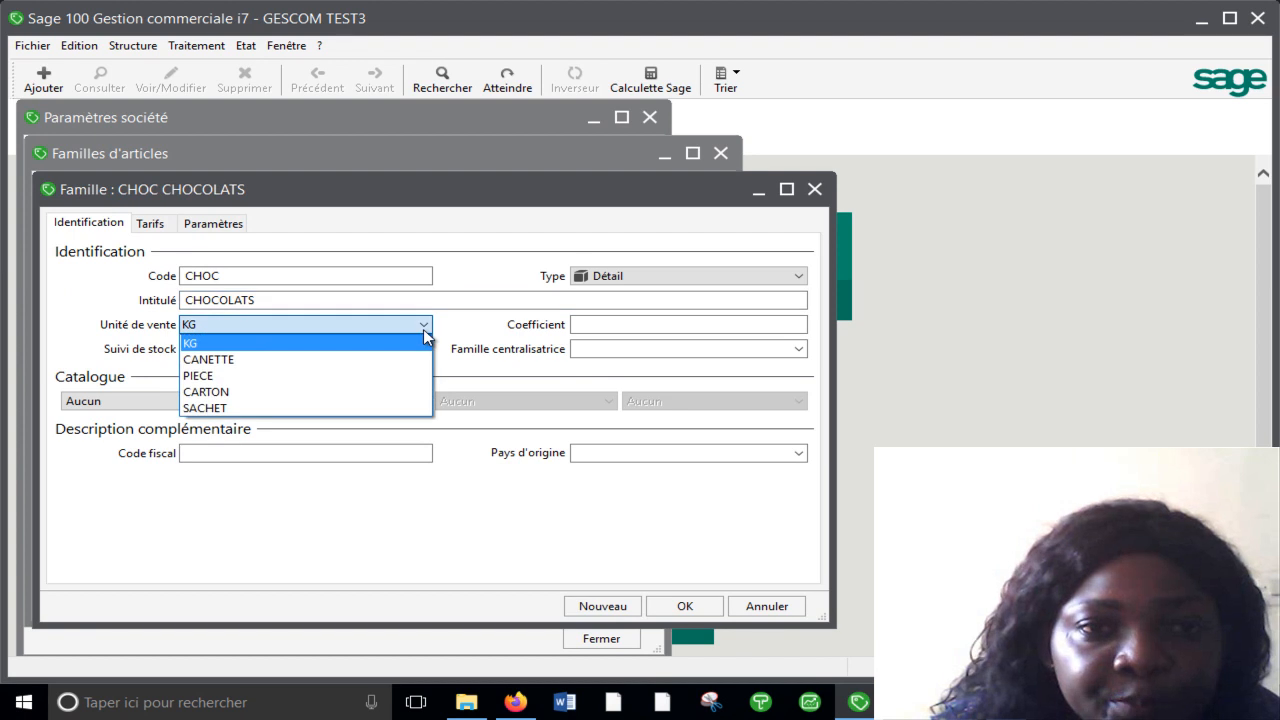
click(262, 377)
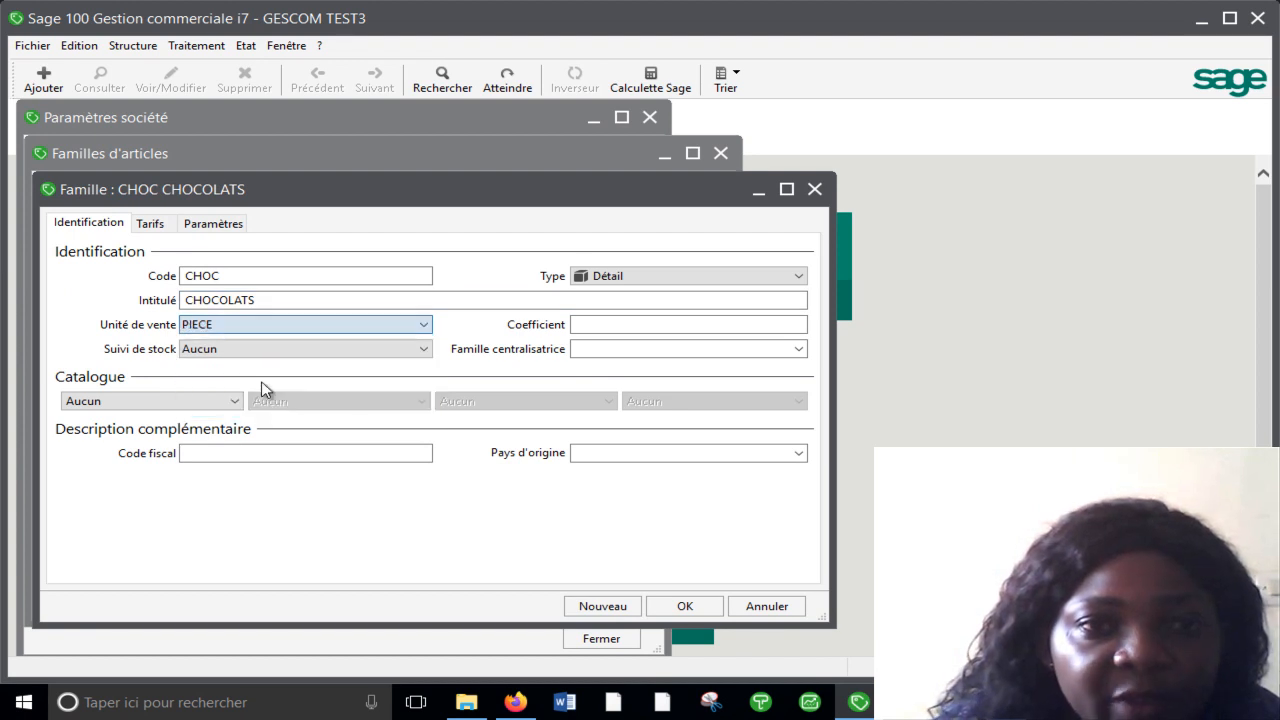
click(425, 356)
click(425, 352)
click(388, 384)
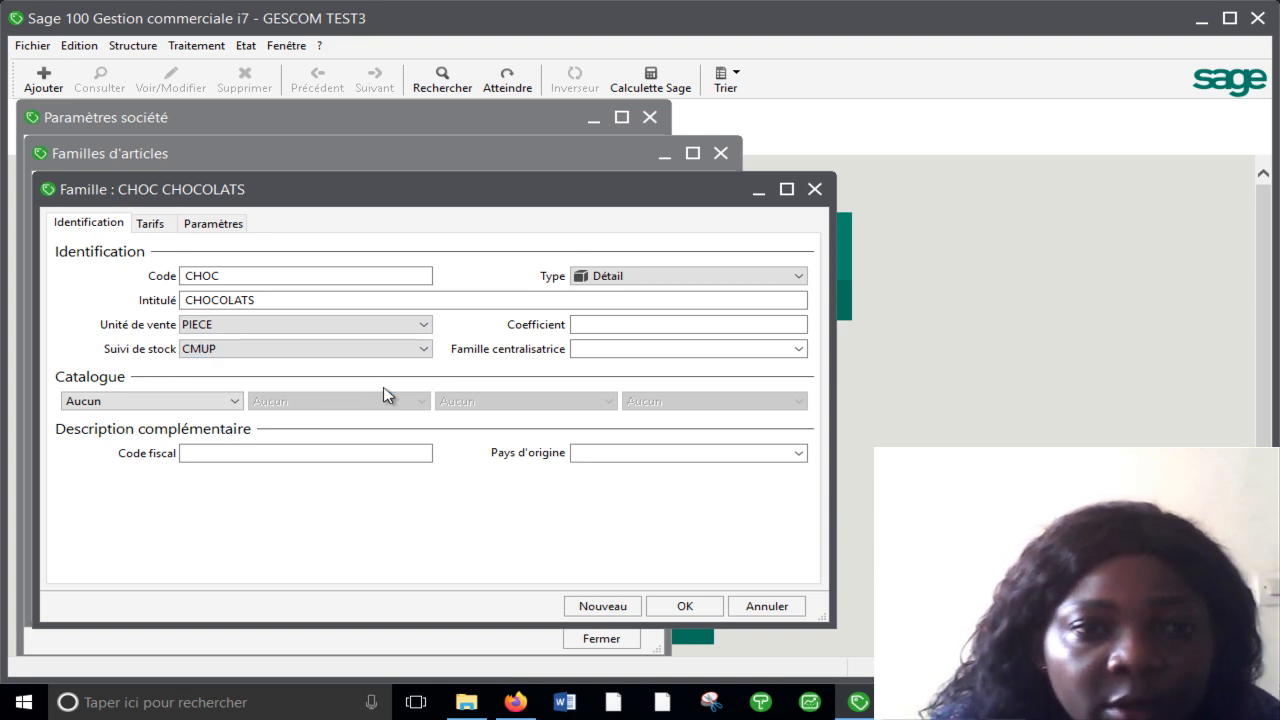
- Set the CHOCOLATS family's weight unit to Gramme in its logistics parameters
click(151, 225)
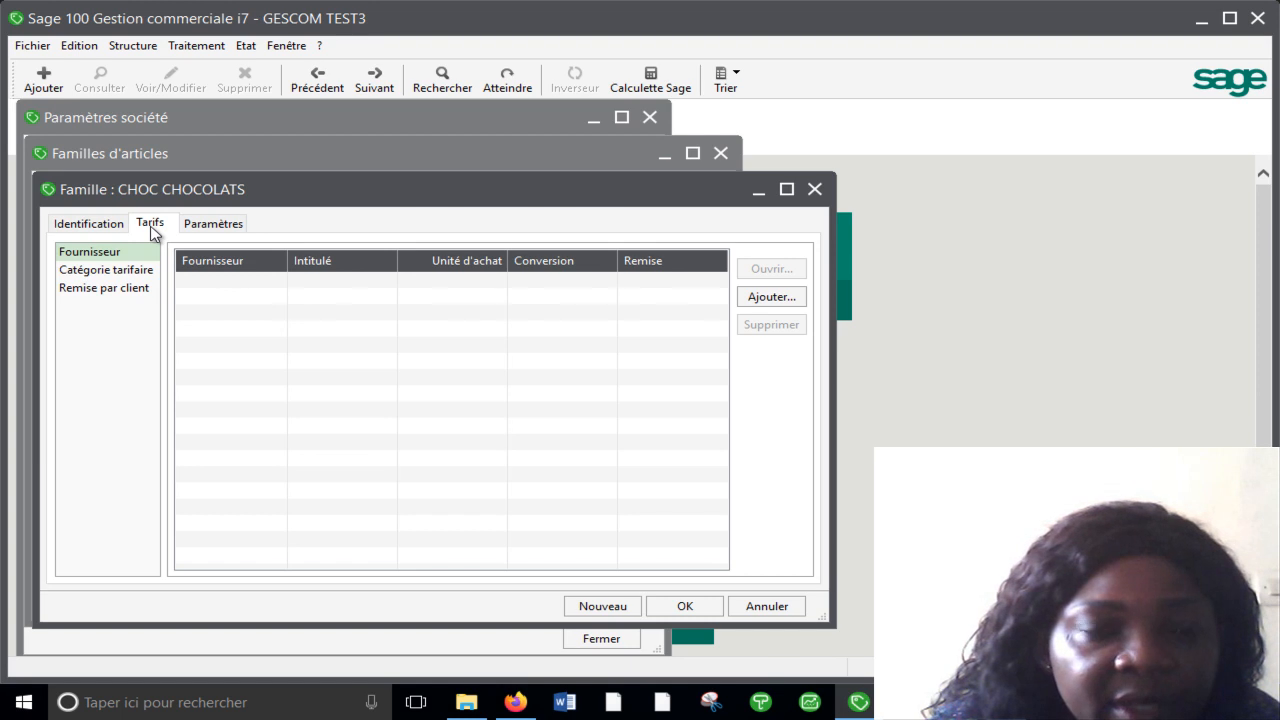
click(214, 229)
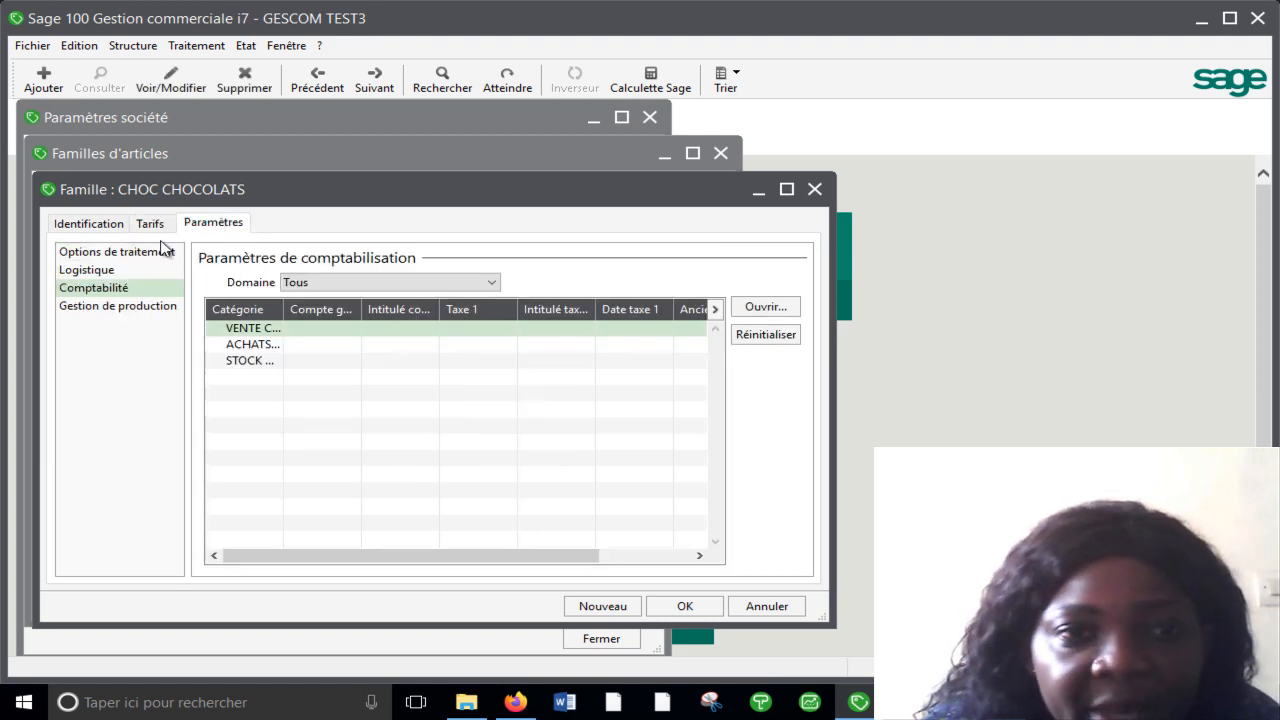
click(89, 268)
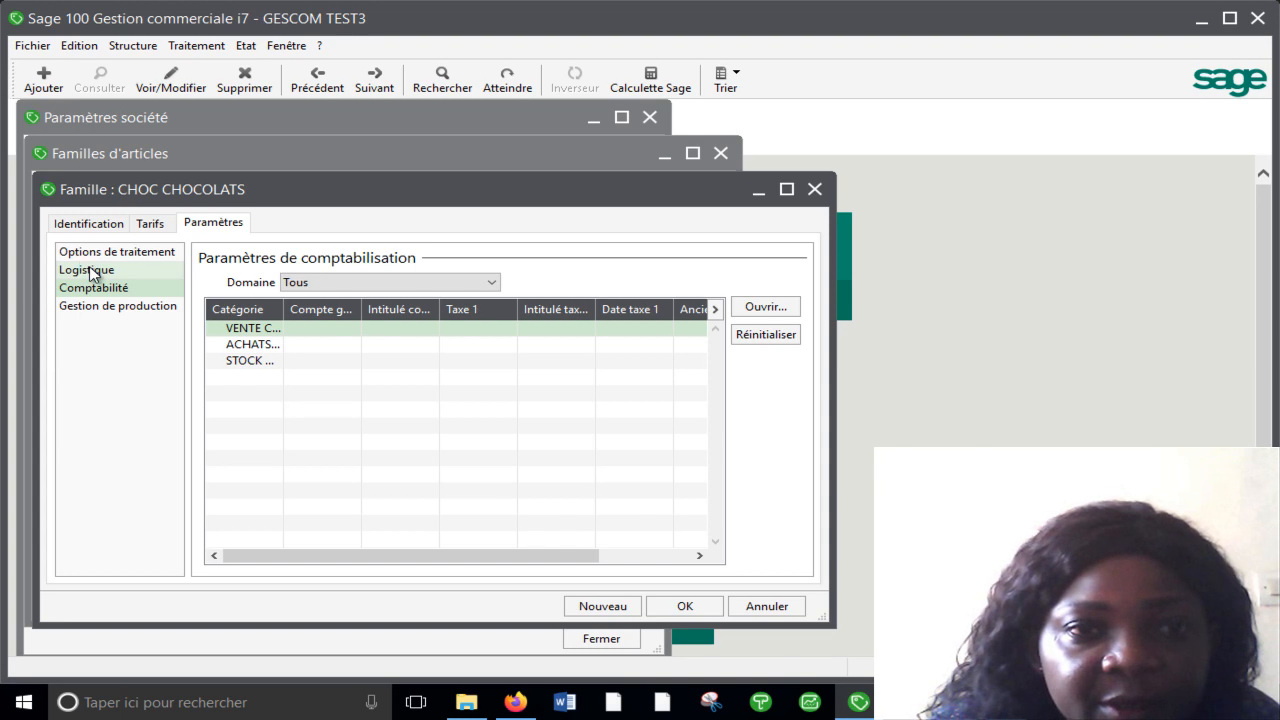
click(89, 270)
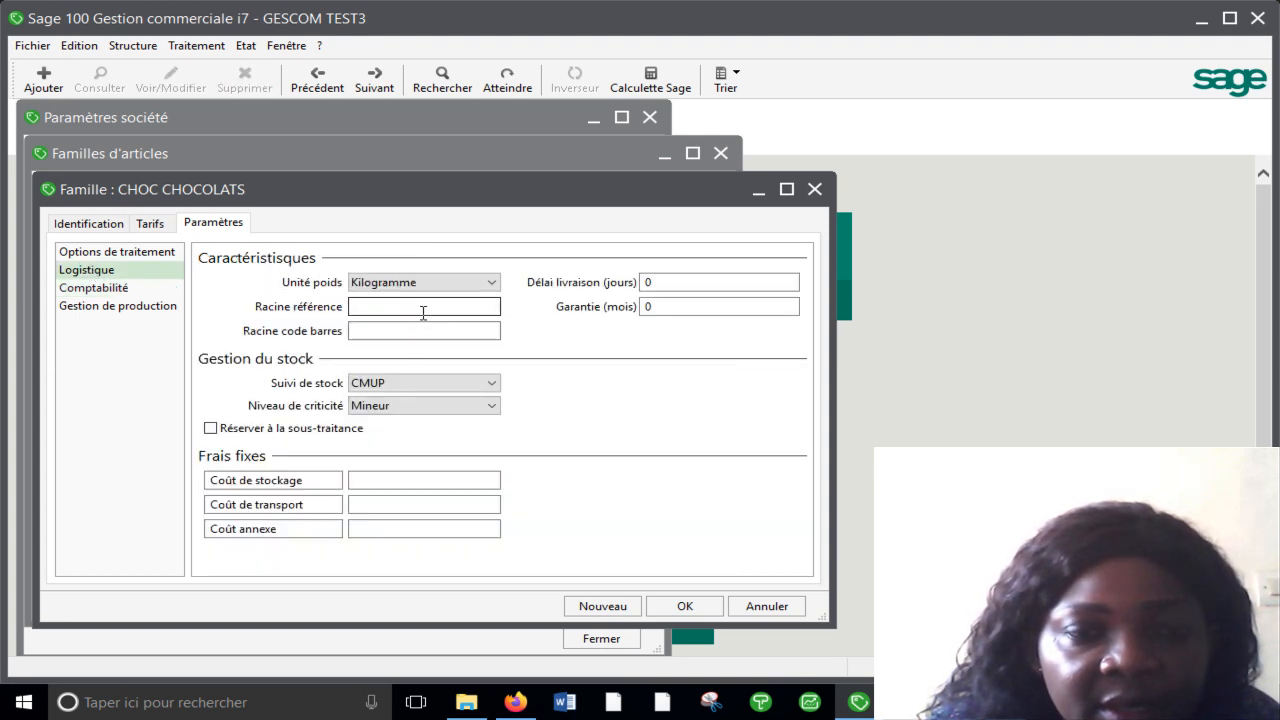
click(491, 284)
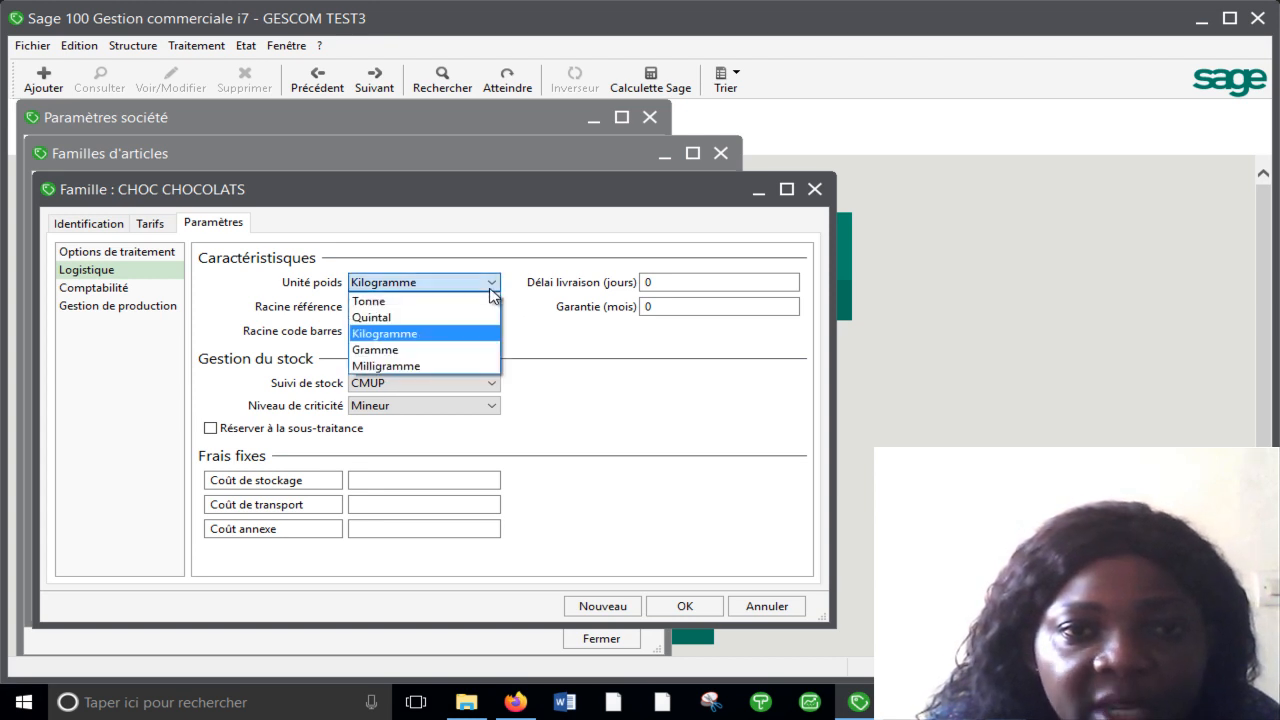
click(452, 350)
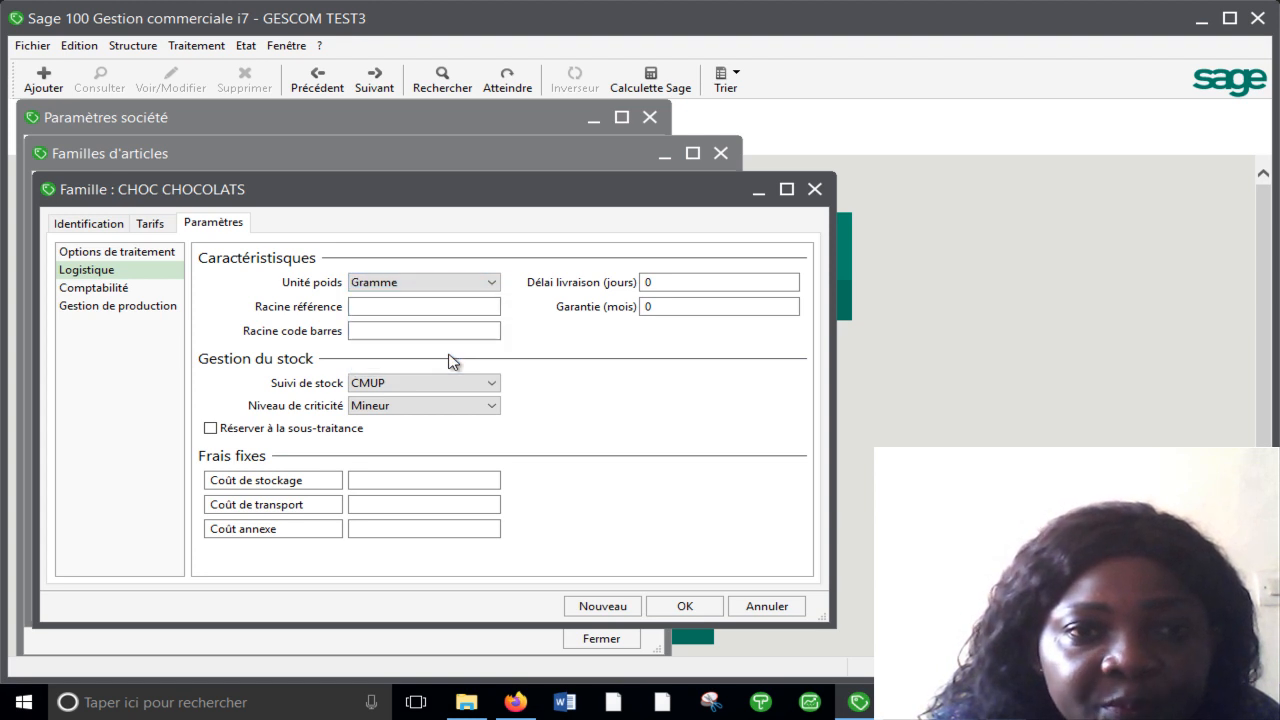
- Enter CHOC as the CHOCOLATS family's reference root and keep its stock tracking on CMUP
click(384, 307)
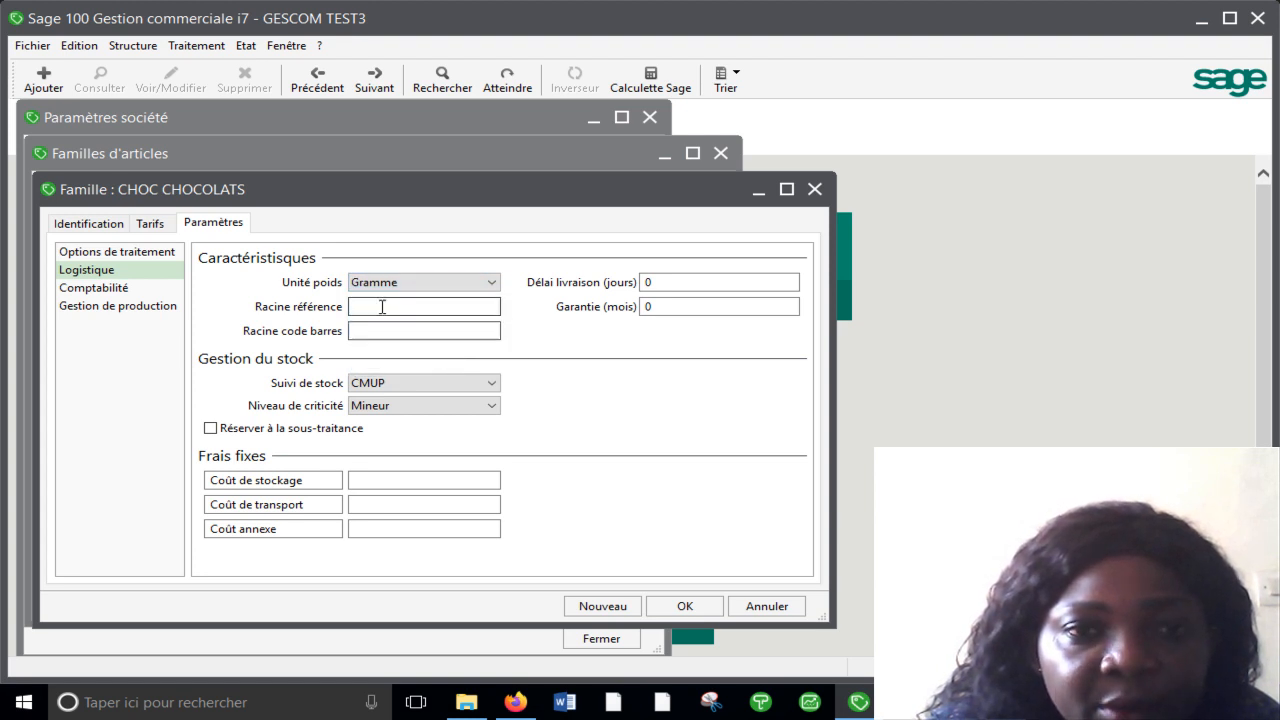
click(391, 306)
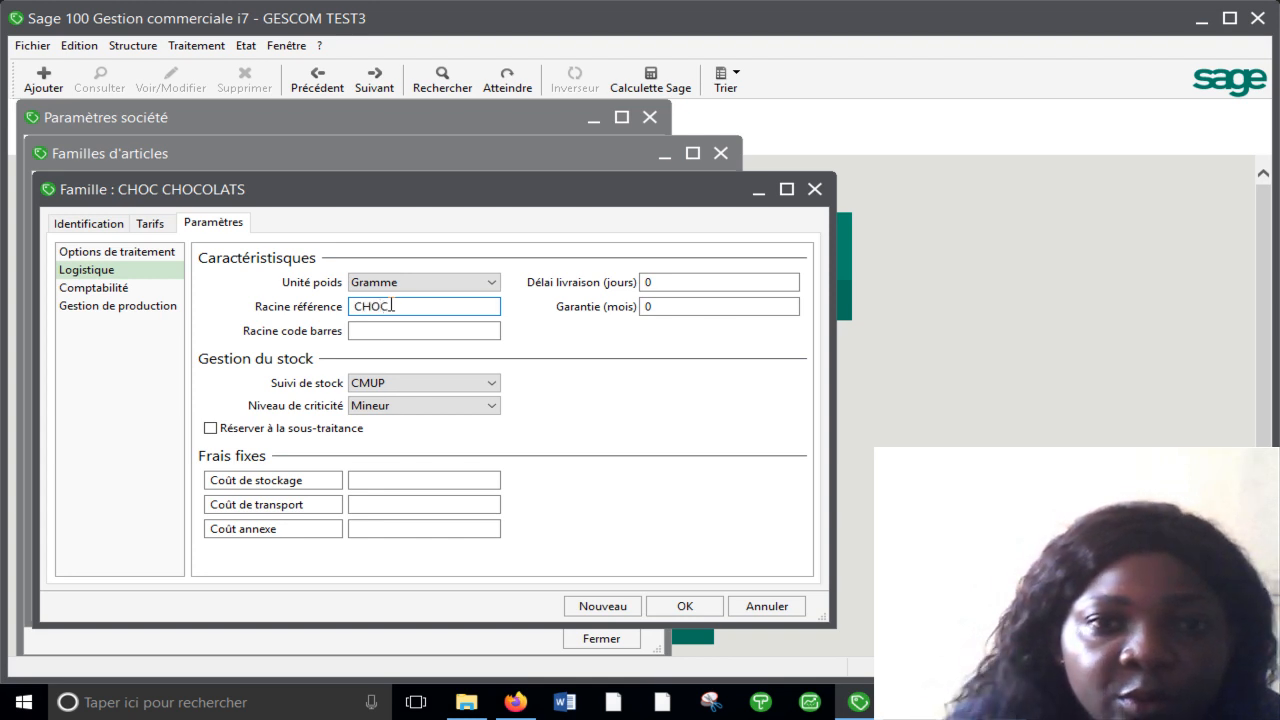
click(410, 329)
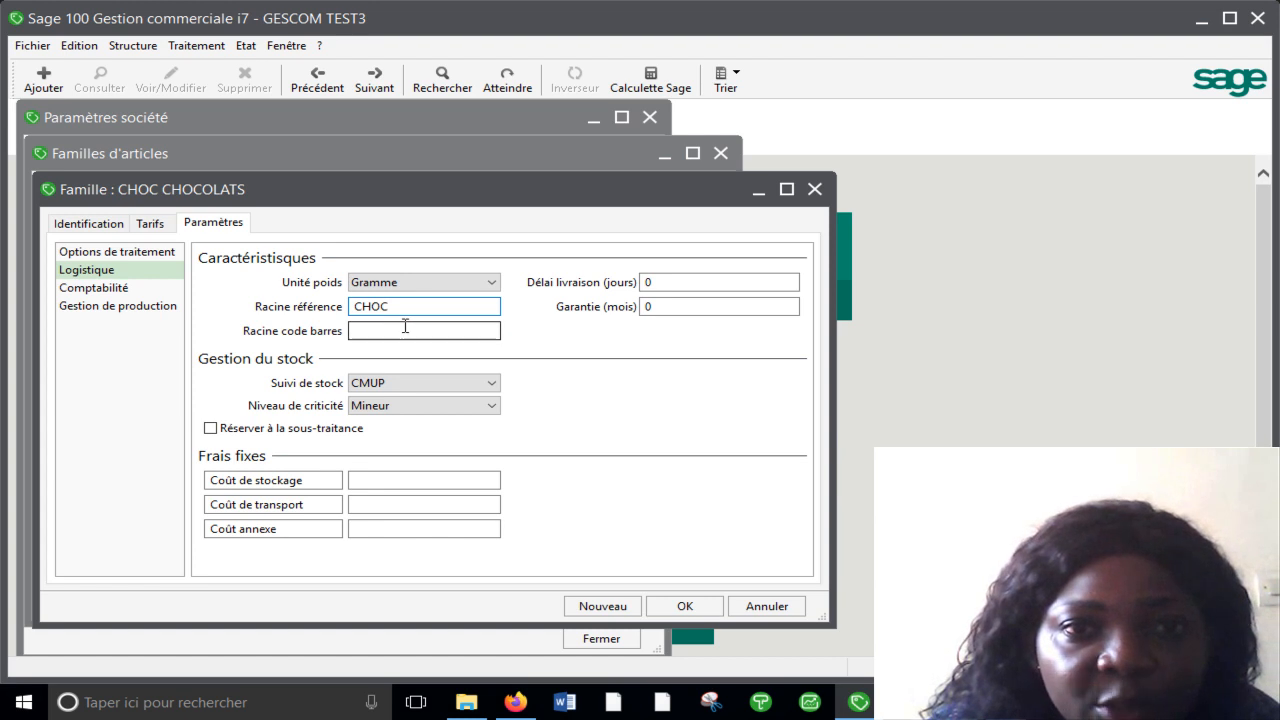
click(496, 385)
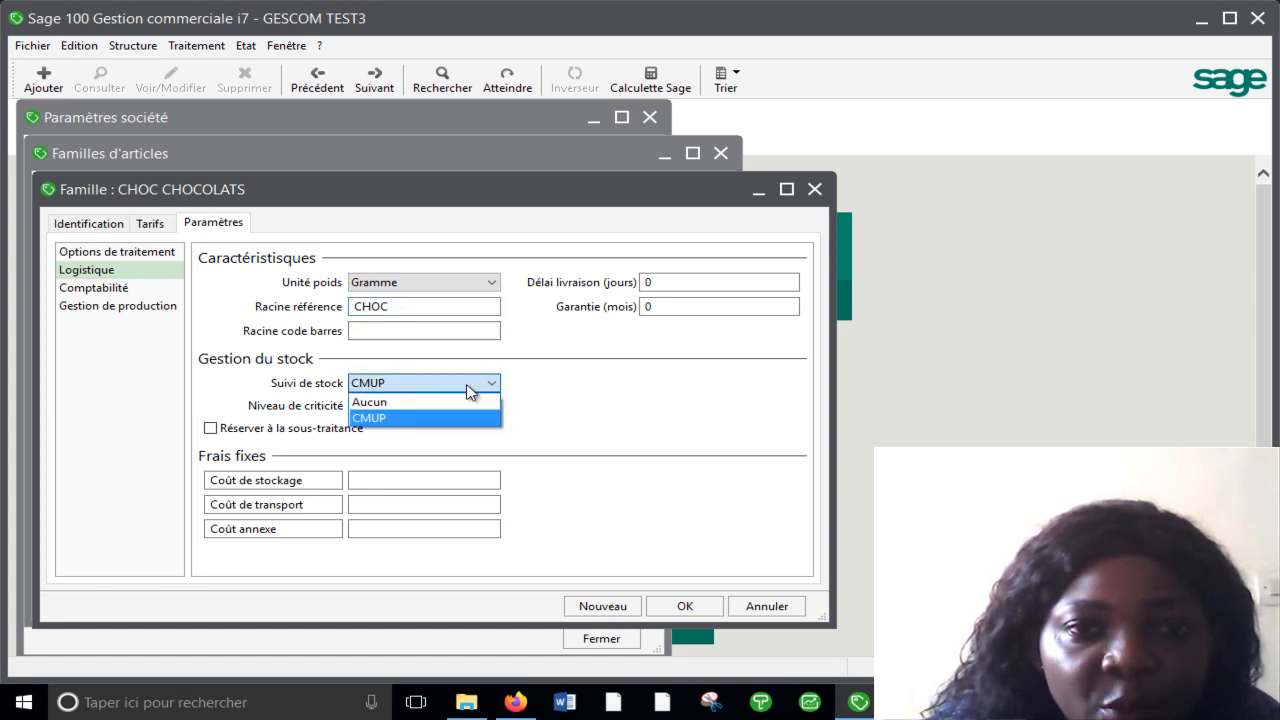
click(474, 390)
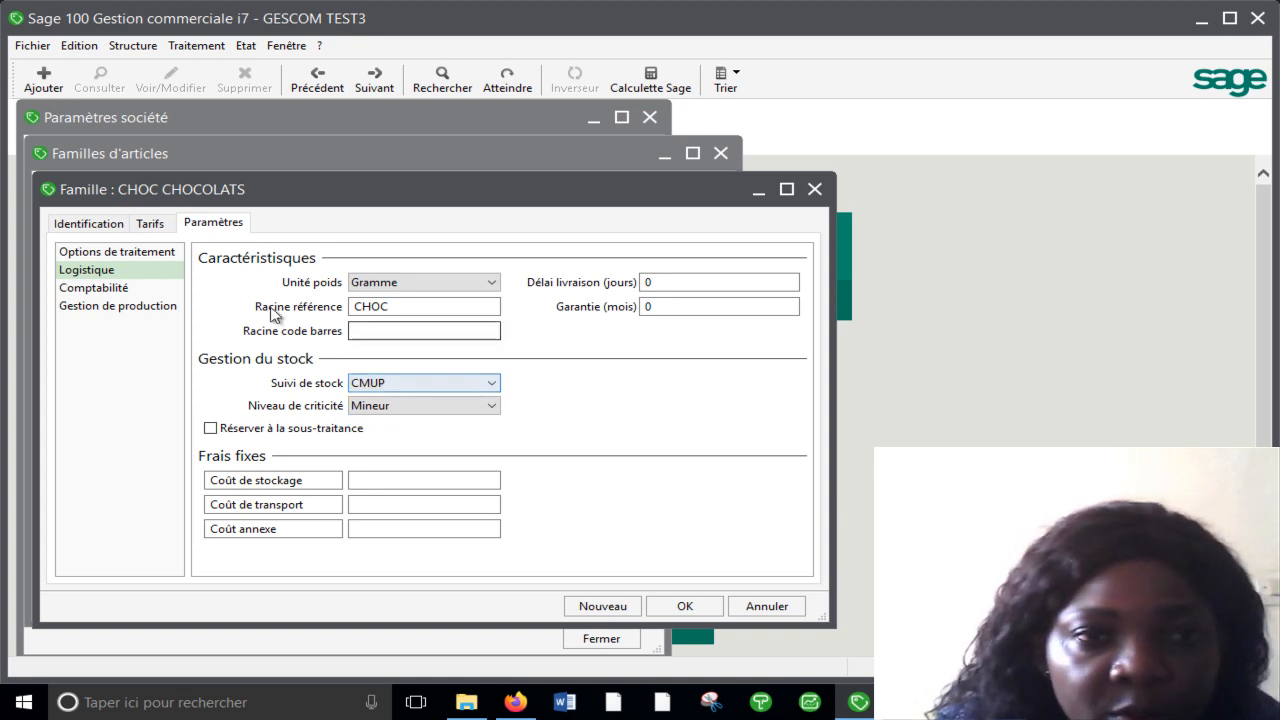
- Review the CHOCOLATS family's accounting parameters and save the family
click(108, 289)
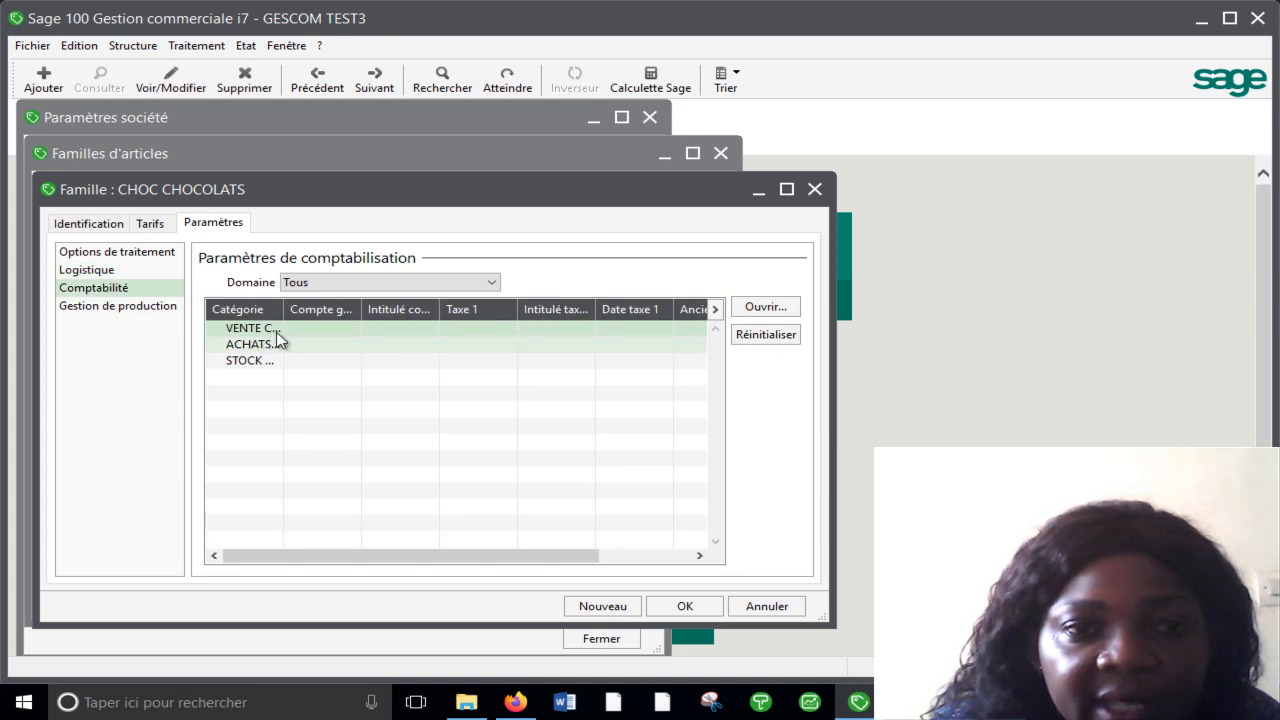
click(393, 333)
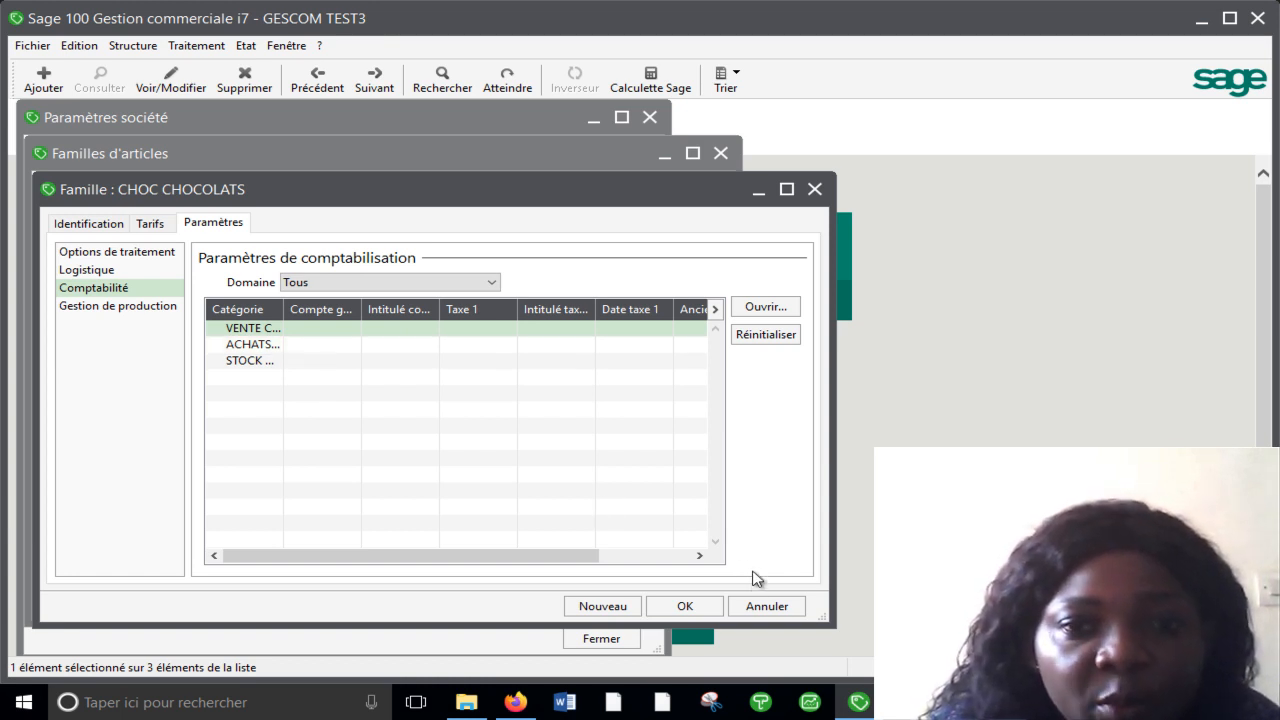
click(703, 607)
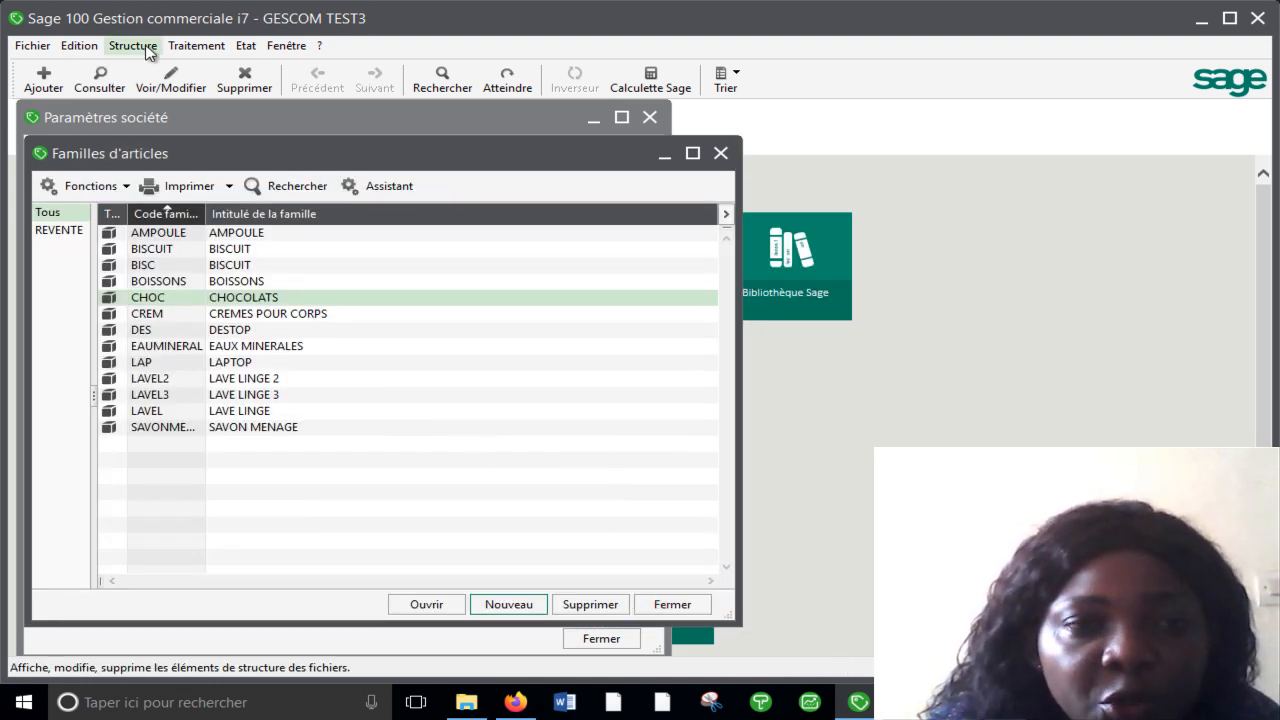
- Create a new article in the CHOC family with its stock tracking set to CMUP
click(133, 45)
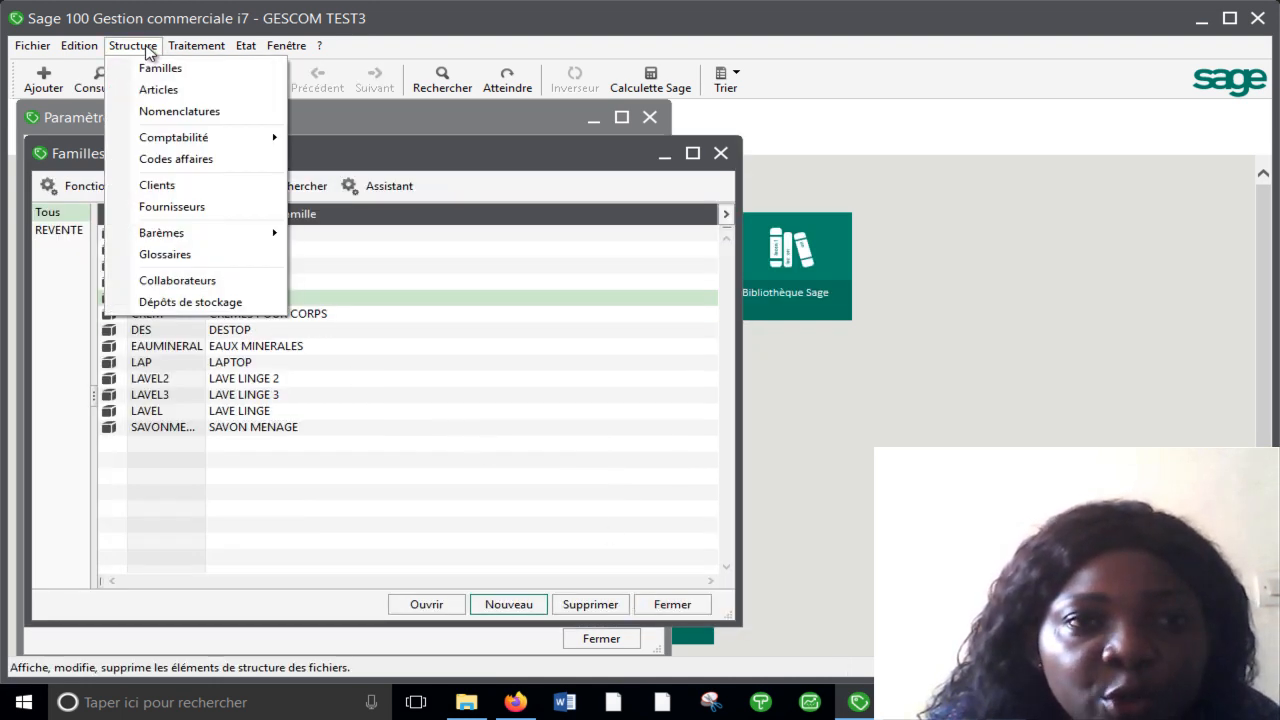
click(190, 90)
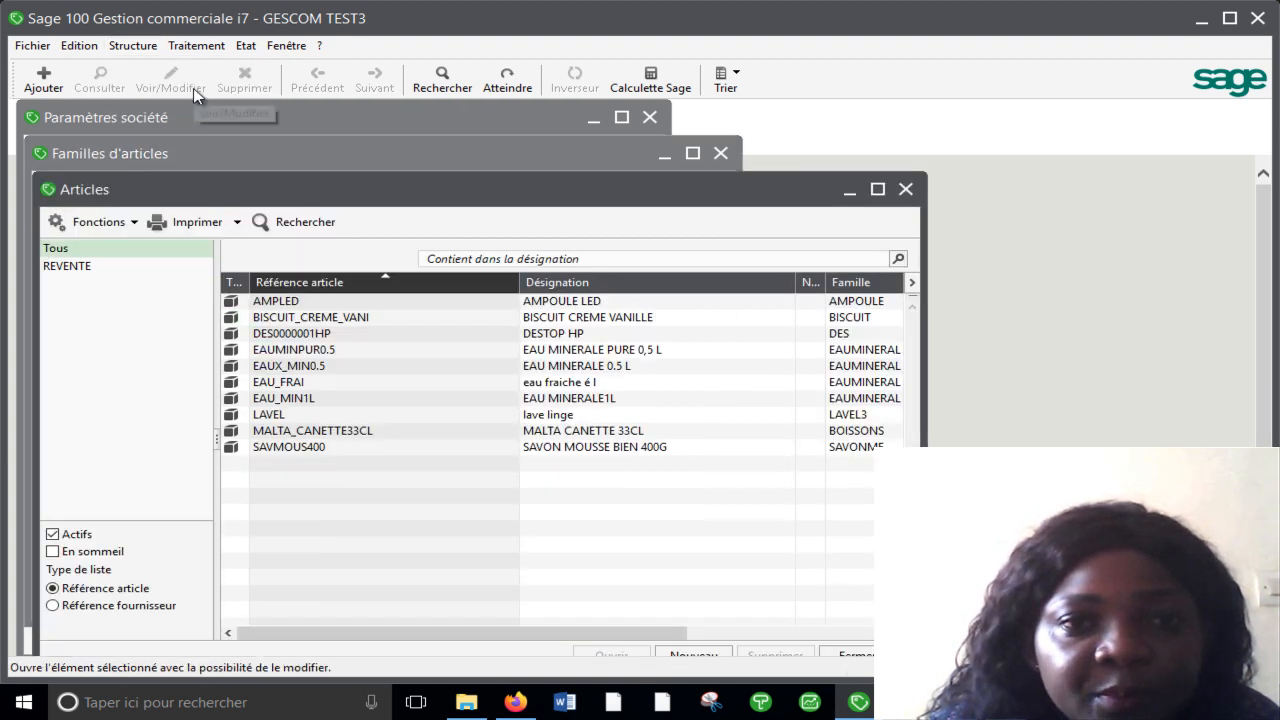
click(683, 655)
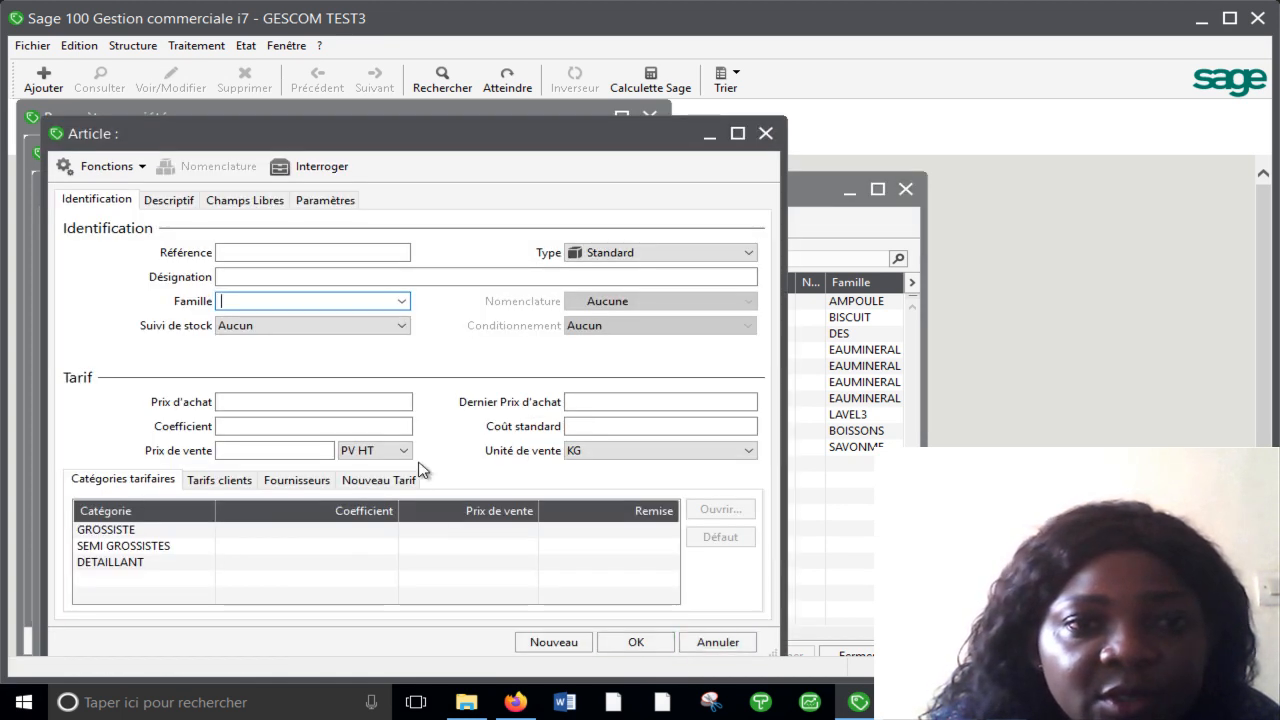
click(400, 301)
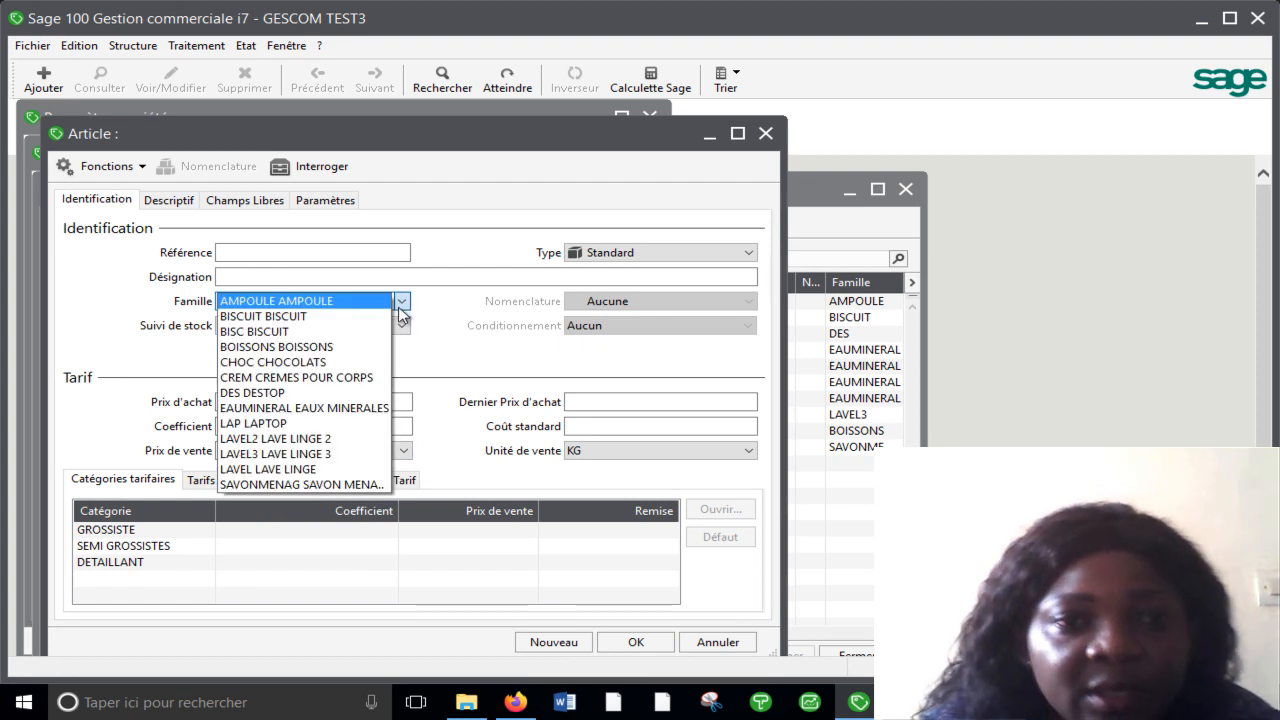
click(366, 364)
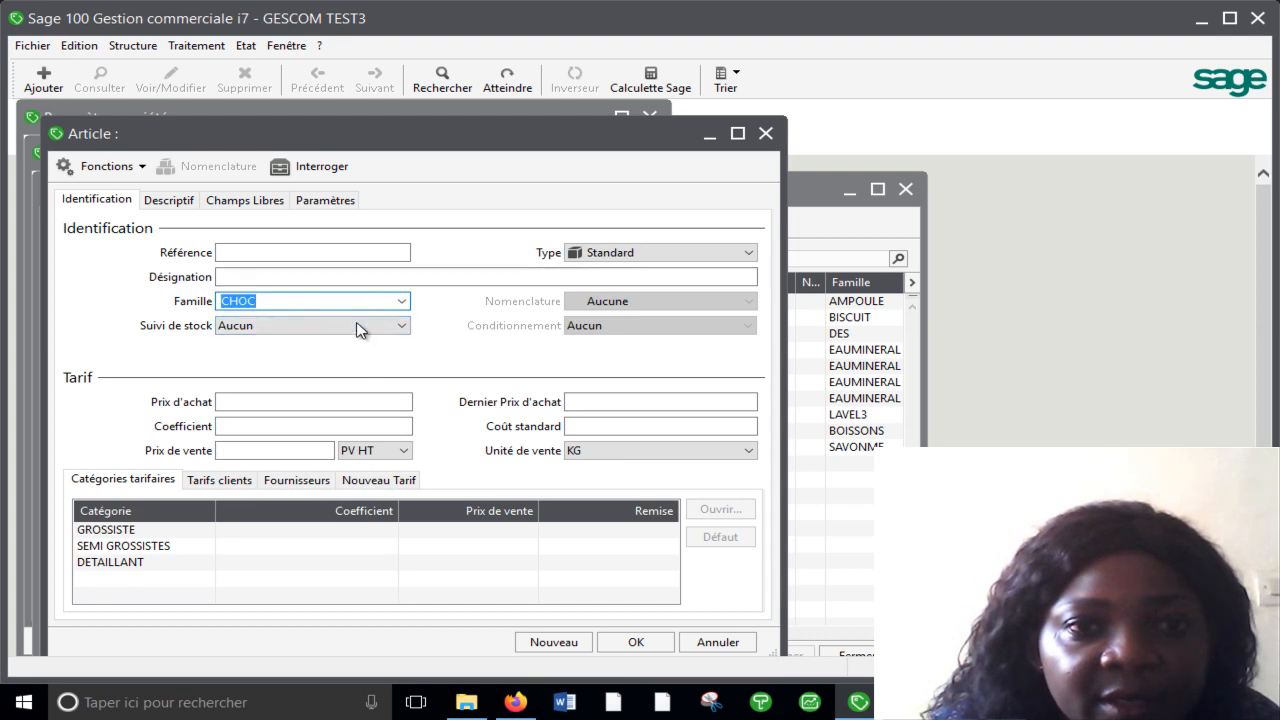
click(401, 326)
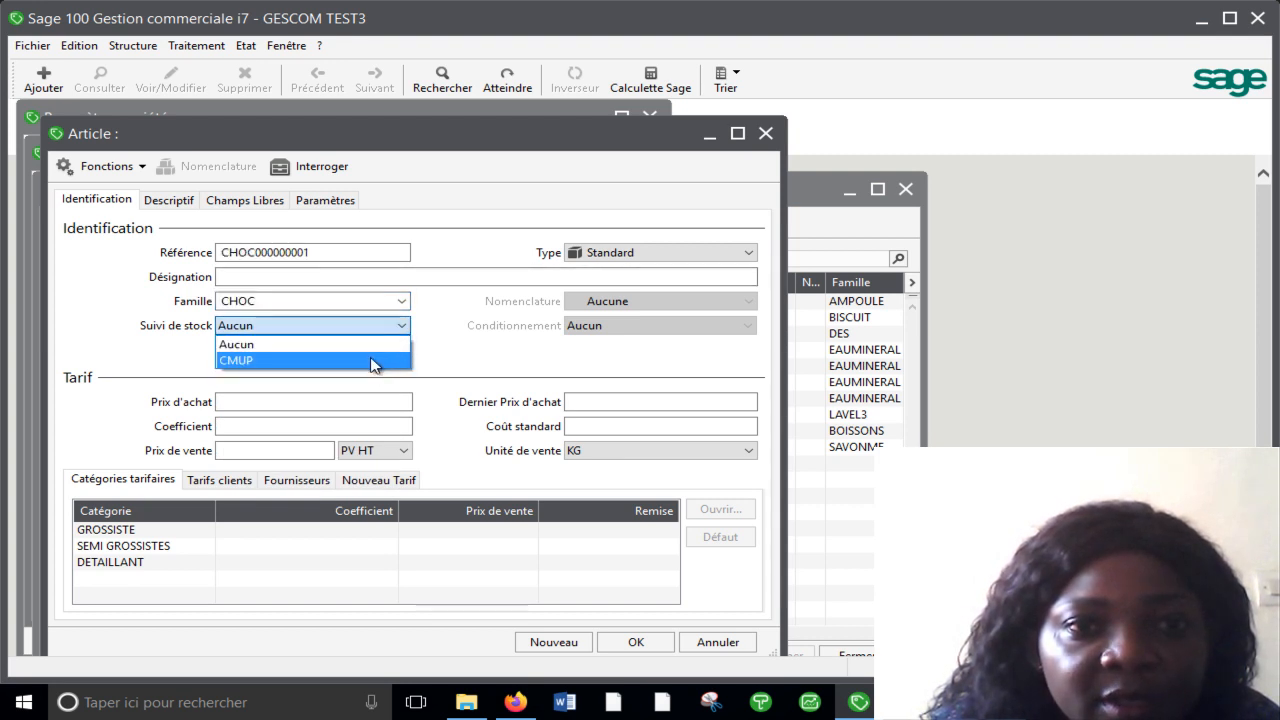
click(372, 361)
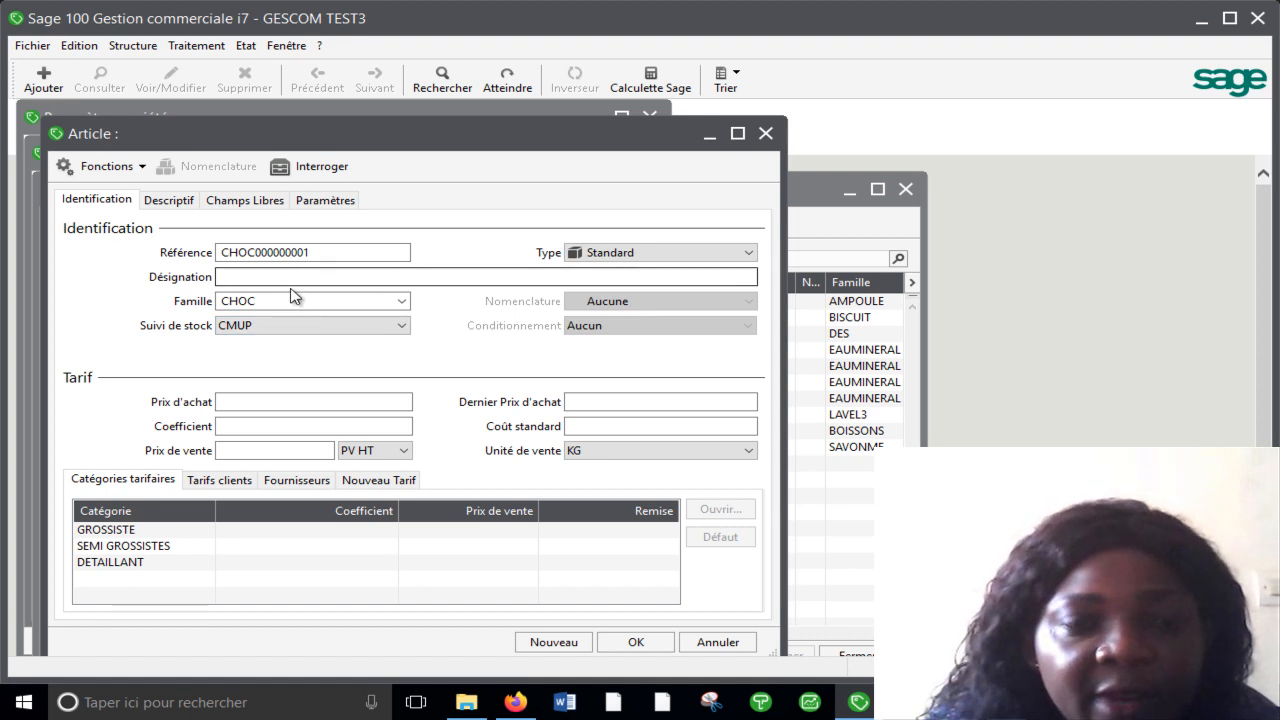
- Append MB to the new article's reference so it reads CHOC000000001MB
click(305, 251)
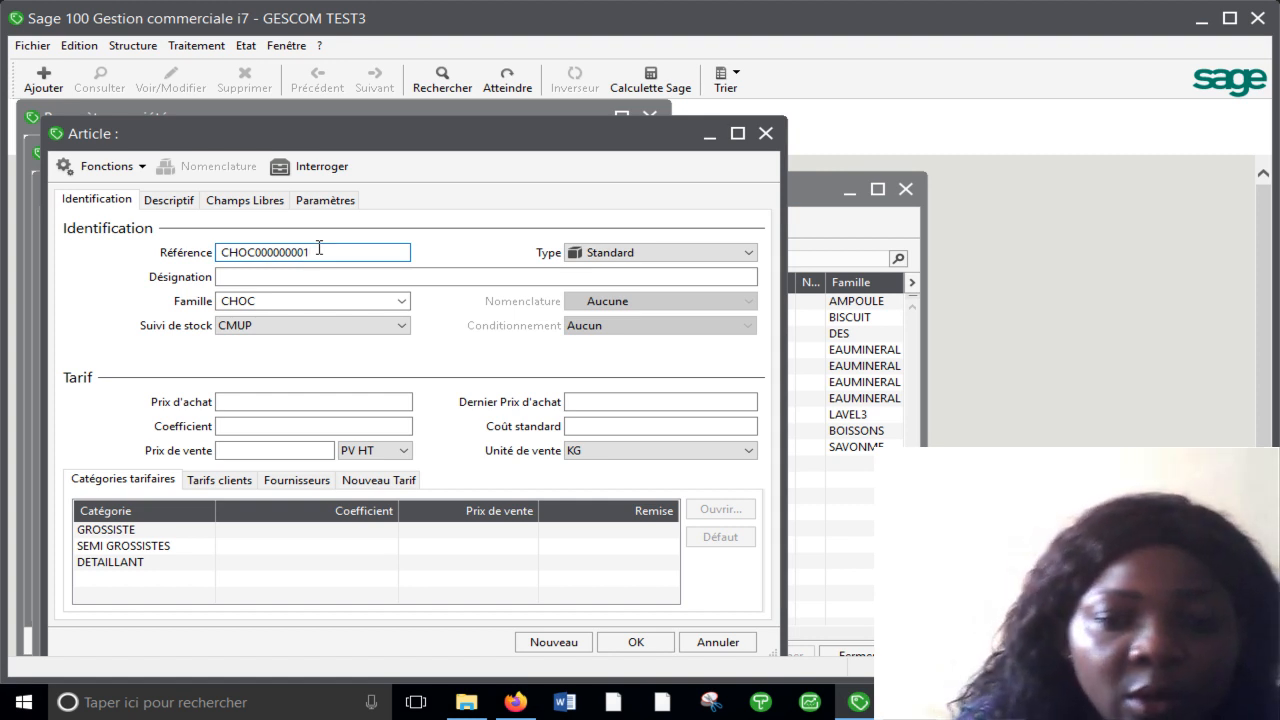
text(M)
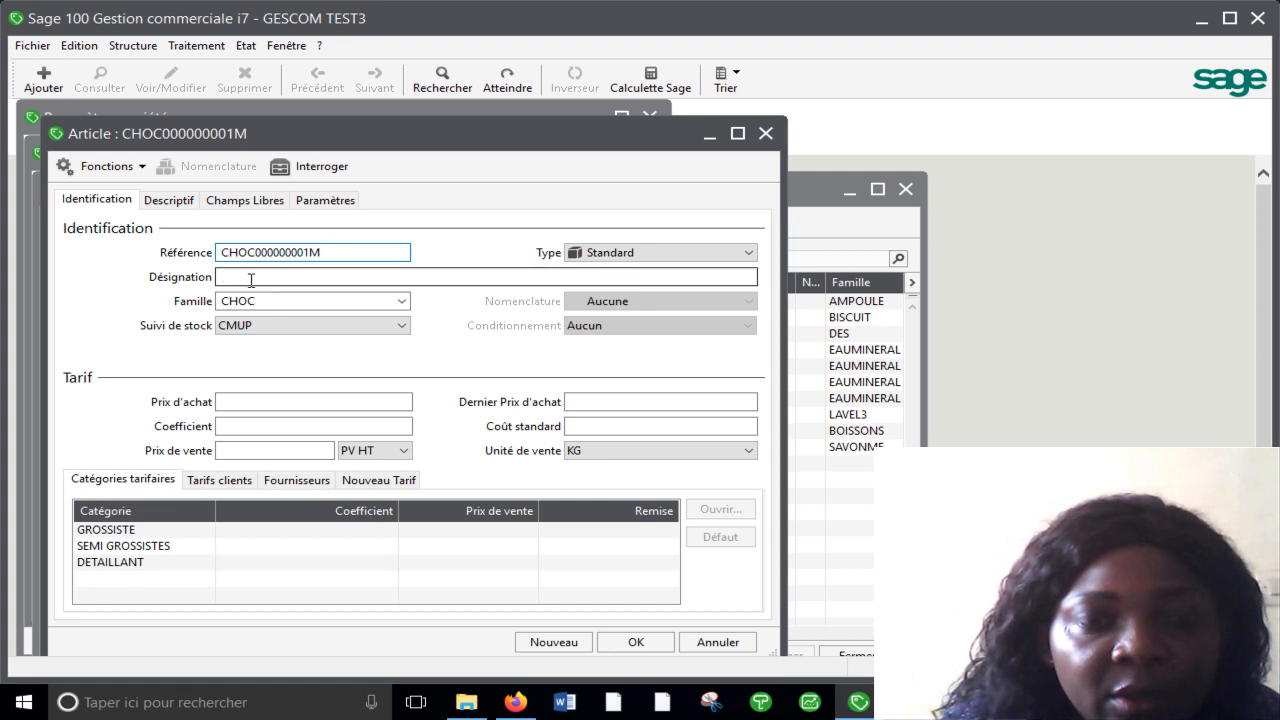
text(B)
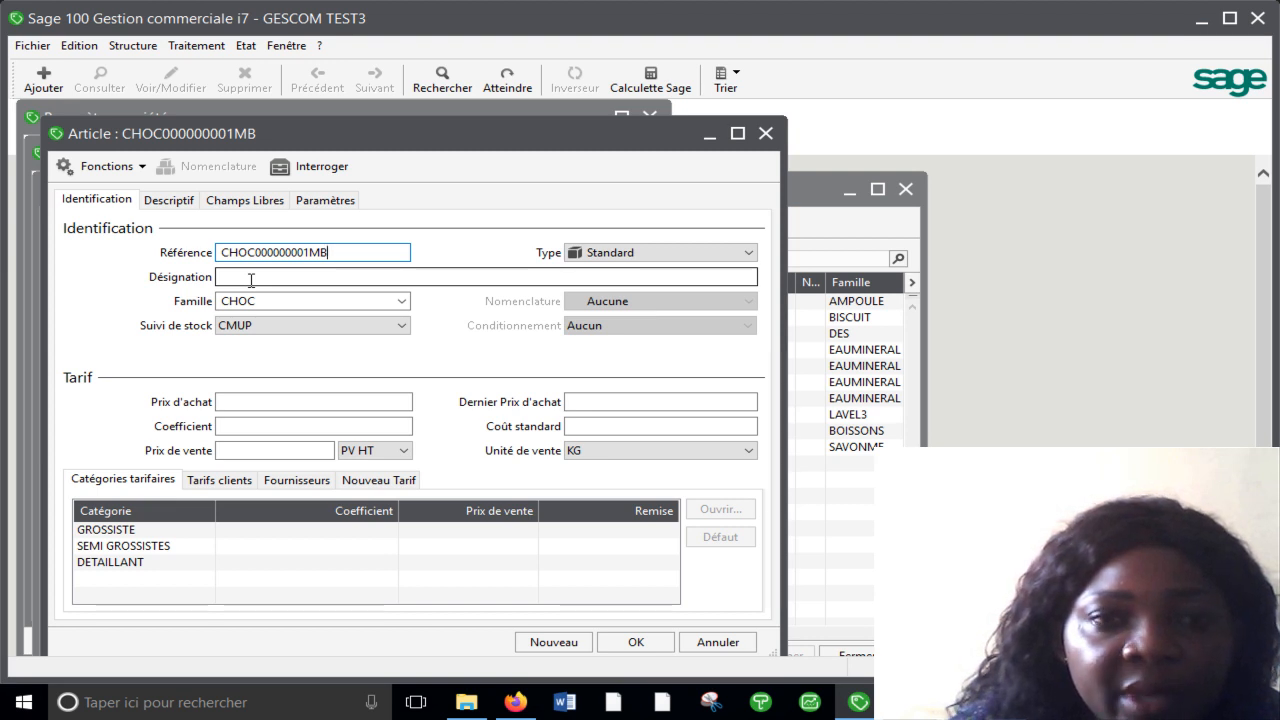
- Enter CHOCOLAT MBOA as the article's designation and save the article after checking its parameters
click(262, 274)
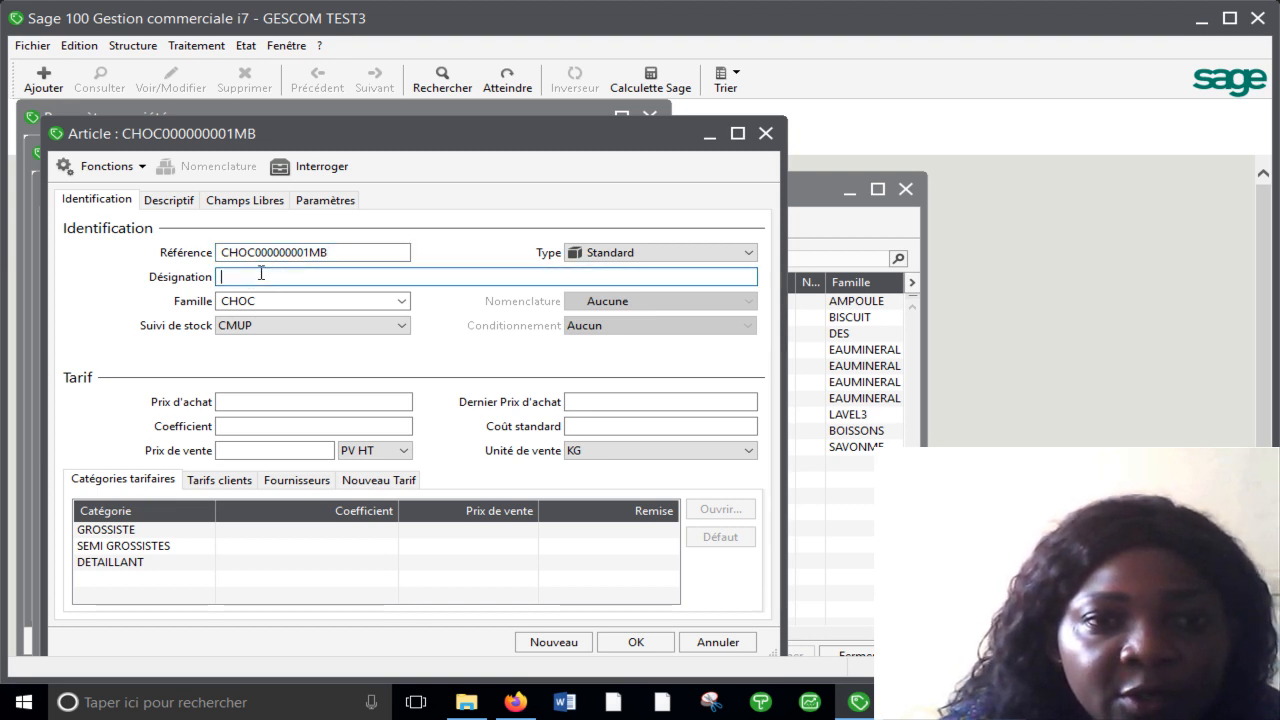
text(CHOCO)
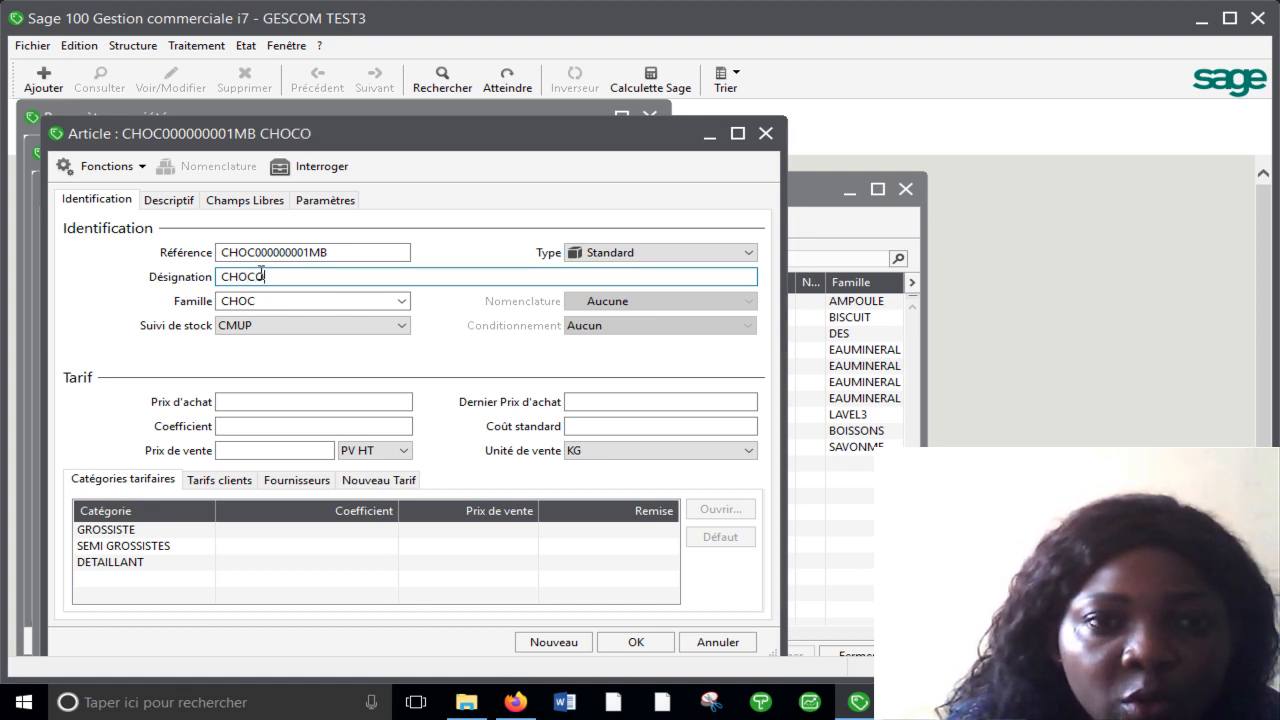
text(LAT MBOA)
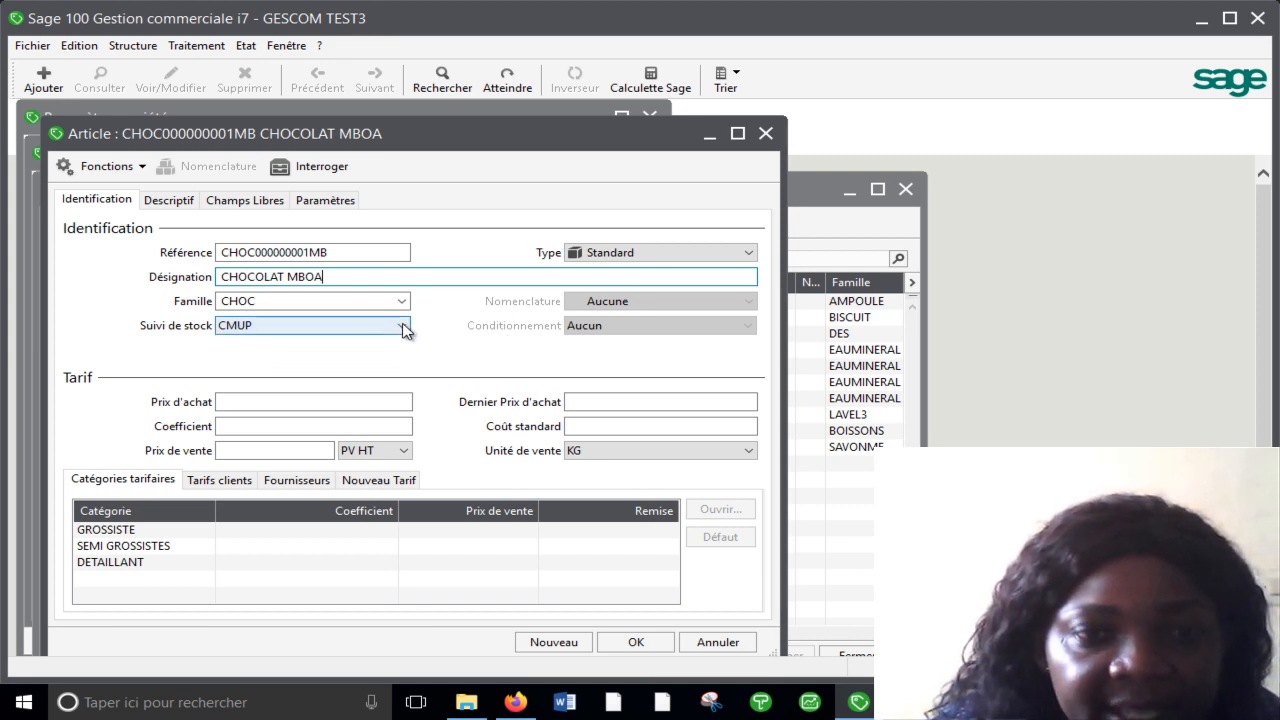
click(321, 198)
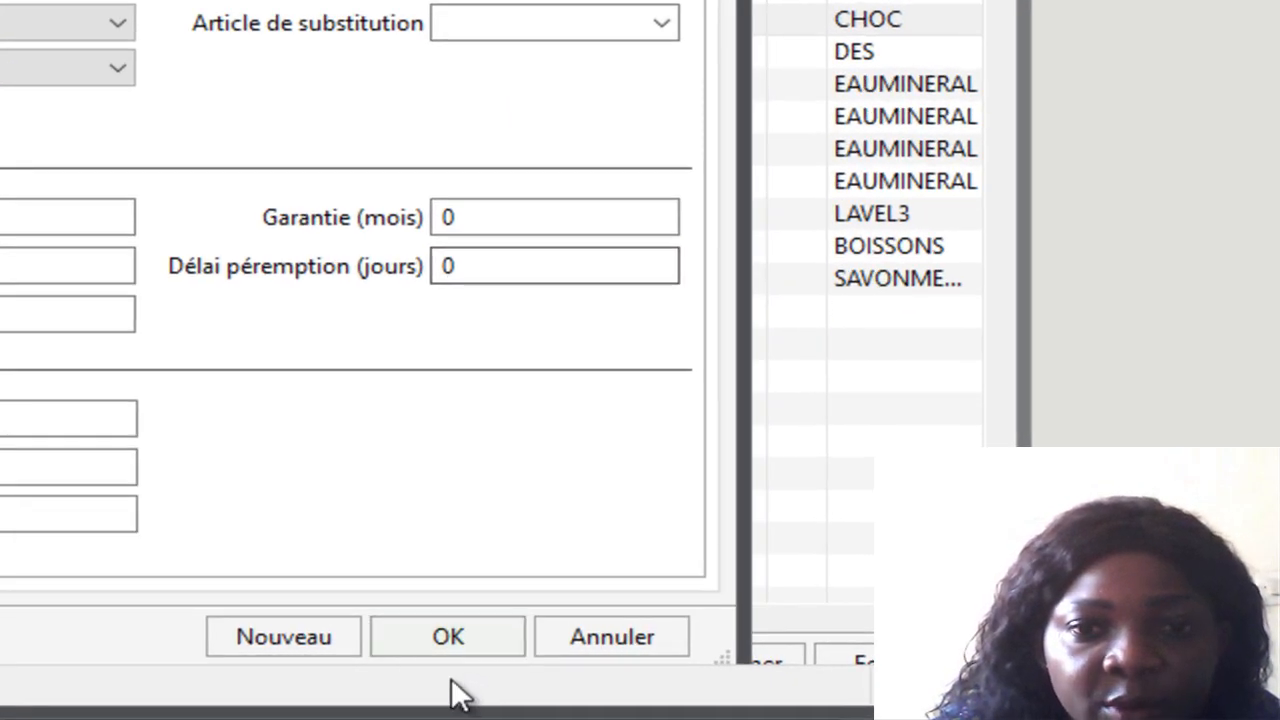
click(411, 629)
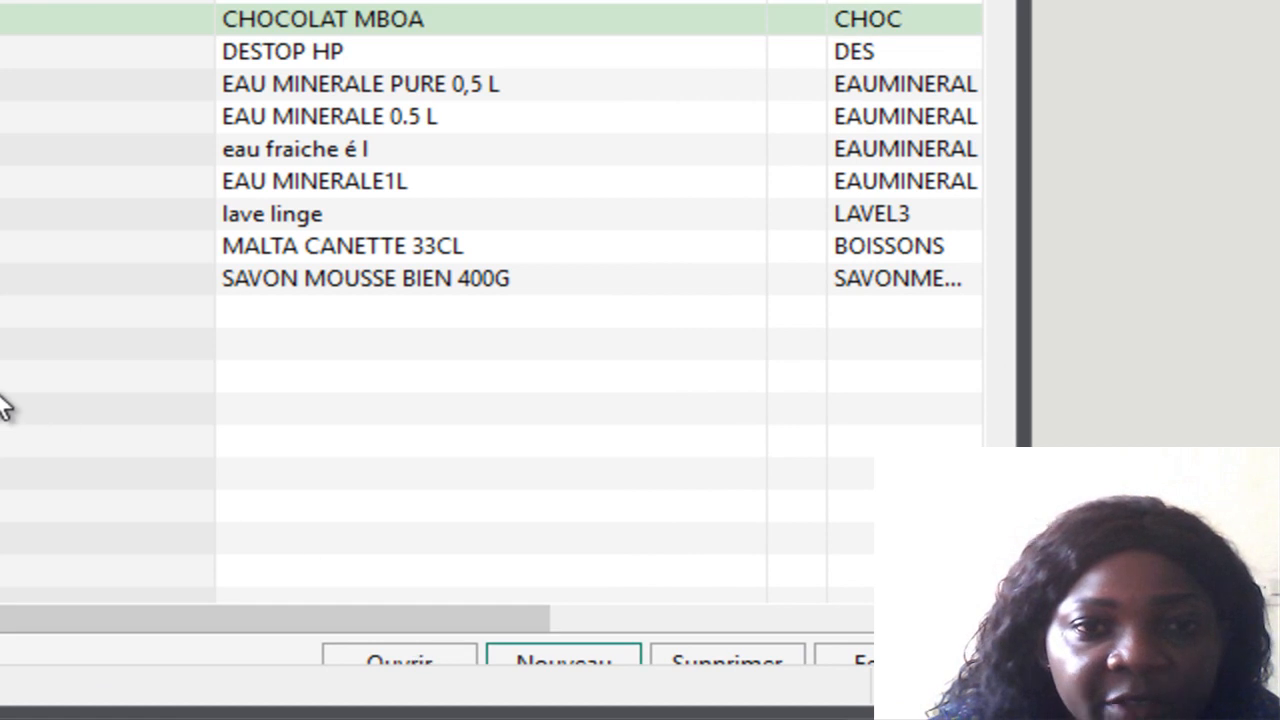
- Create a new article in the CHOC family with its stock tracking set to CMUP
click(575, 658)
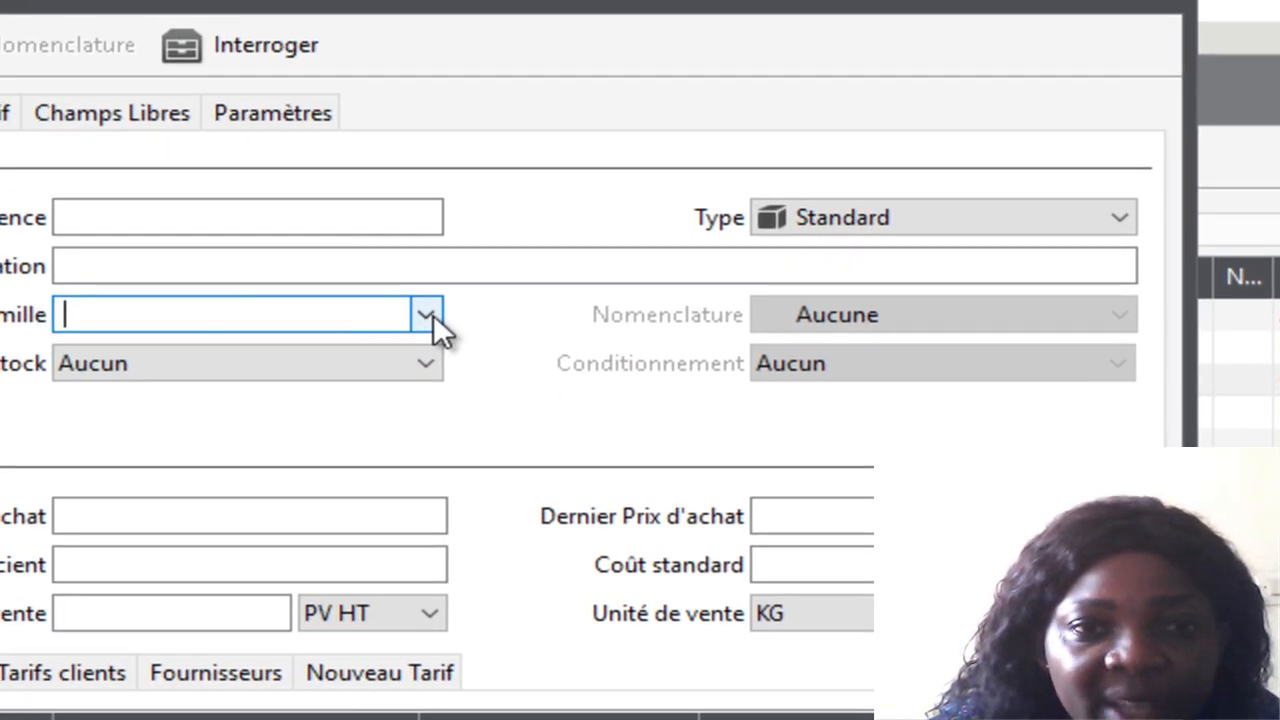
click(430, 314)
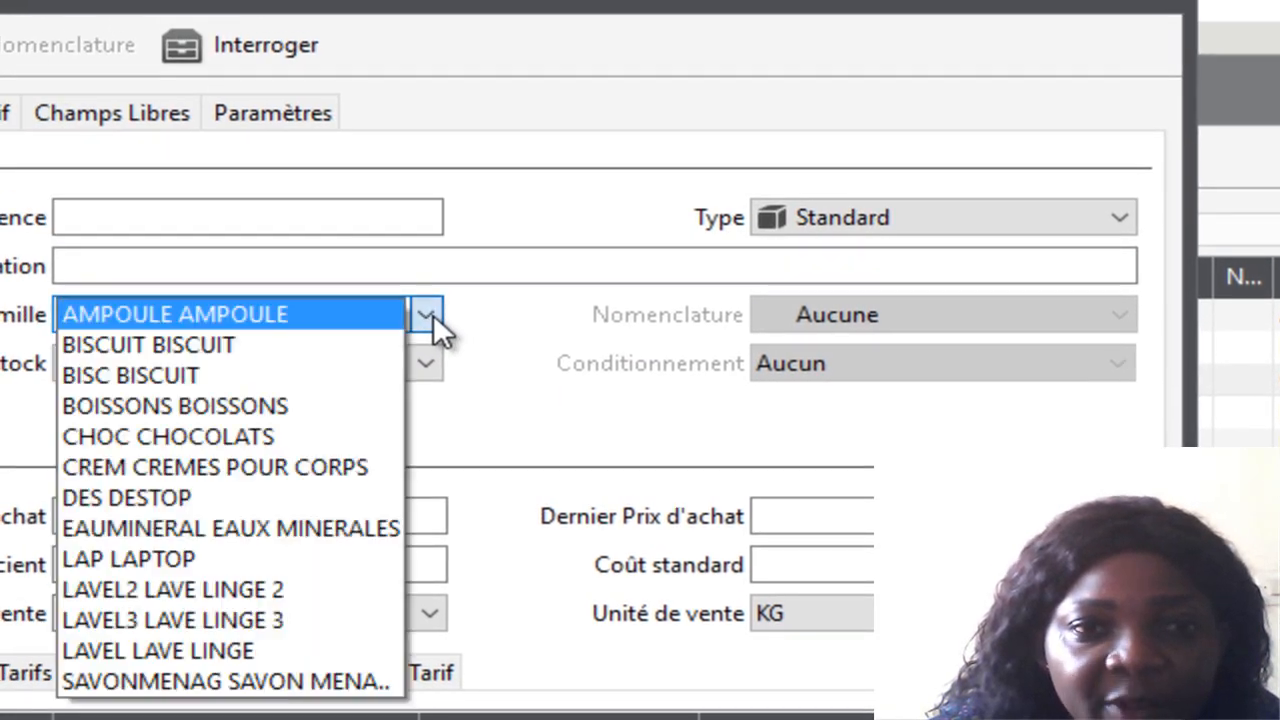
click(321, 436)
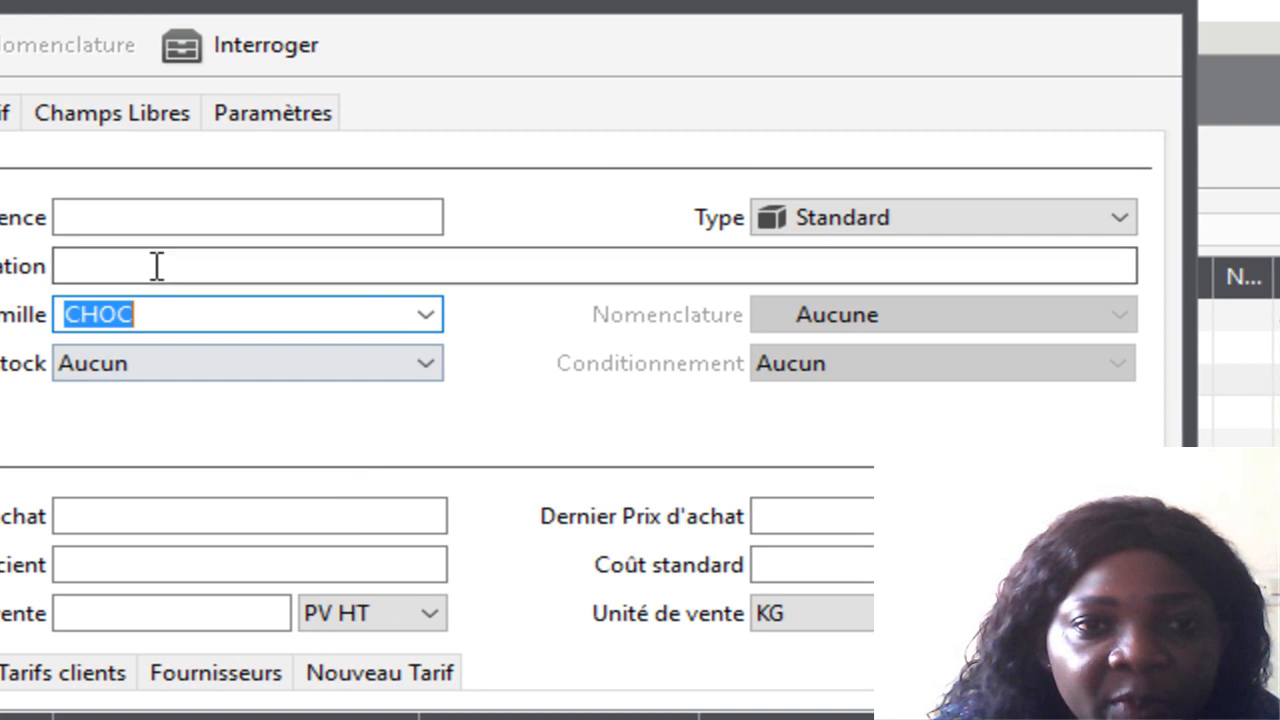
click(432, 363)
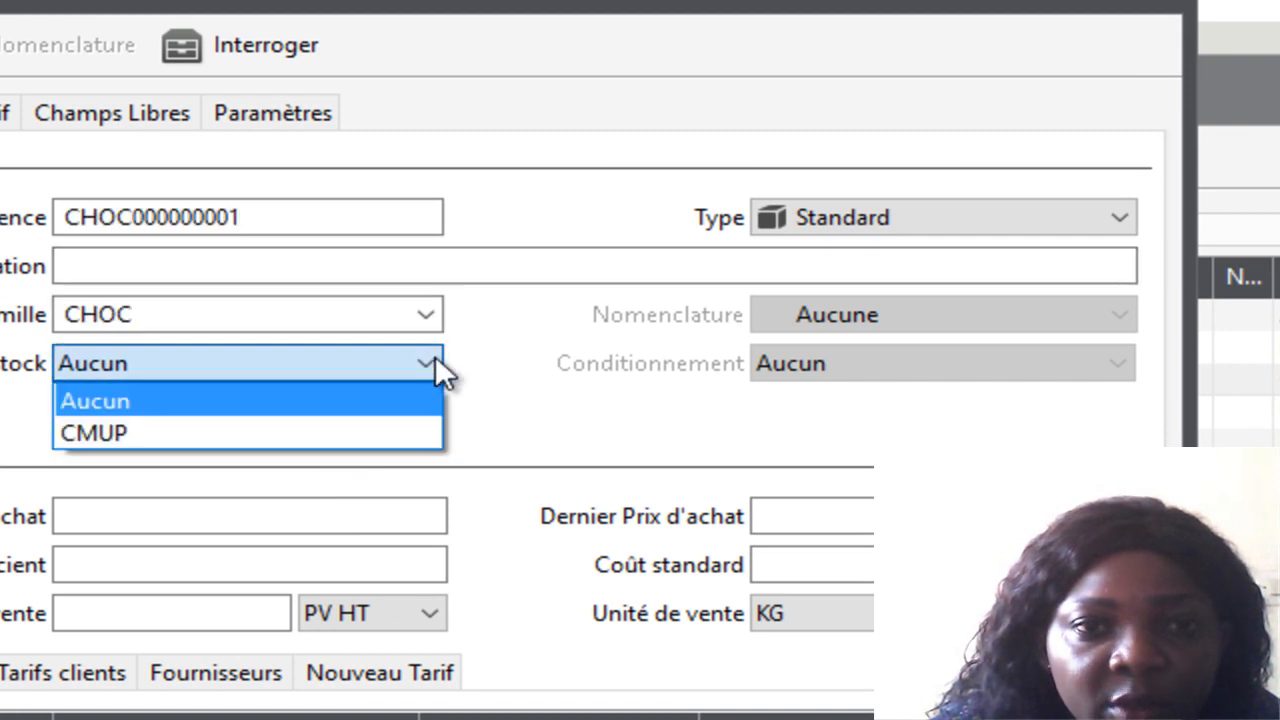
click(331, 431)
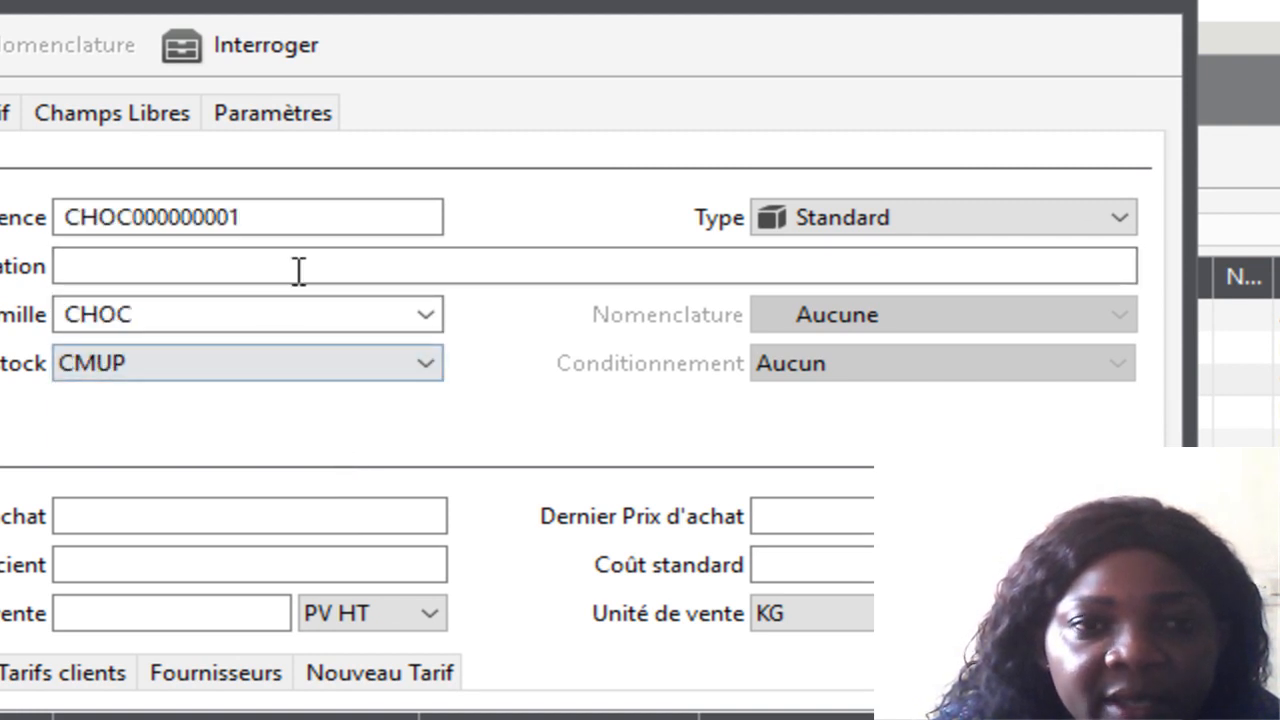
- Append NDOL to the new article's reference so it reads CHOC000000001NDOL
click(278, 219)
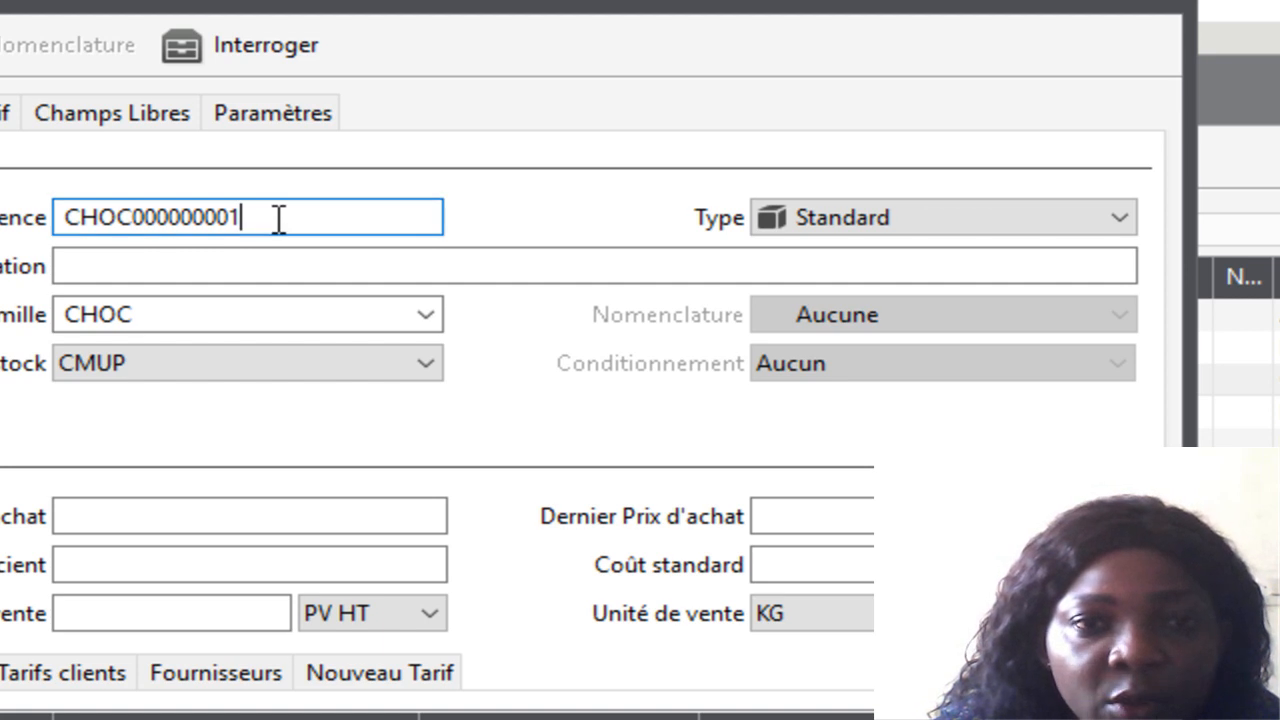
text(ND)
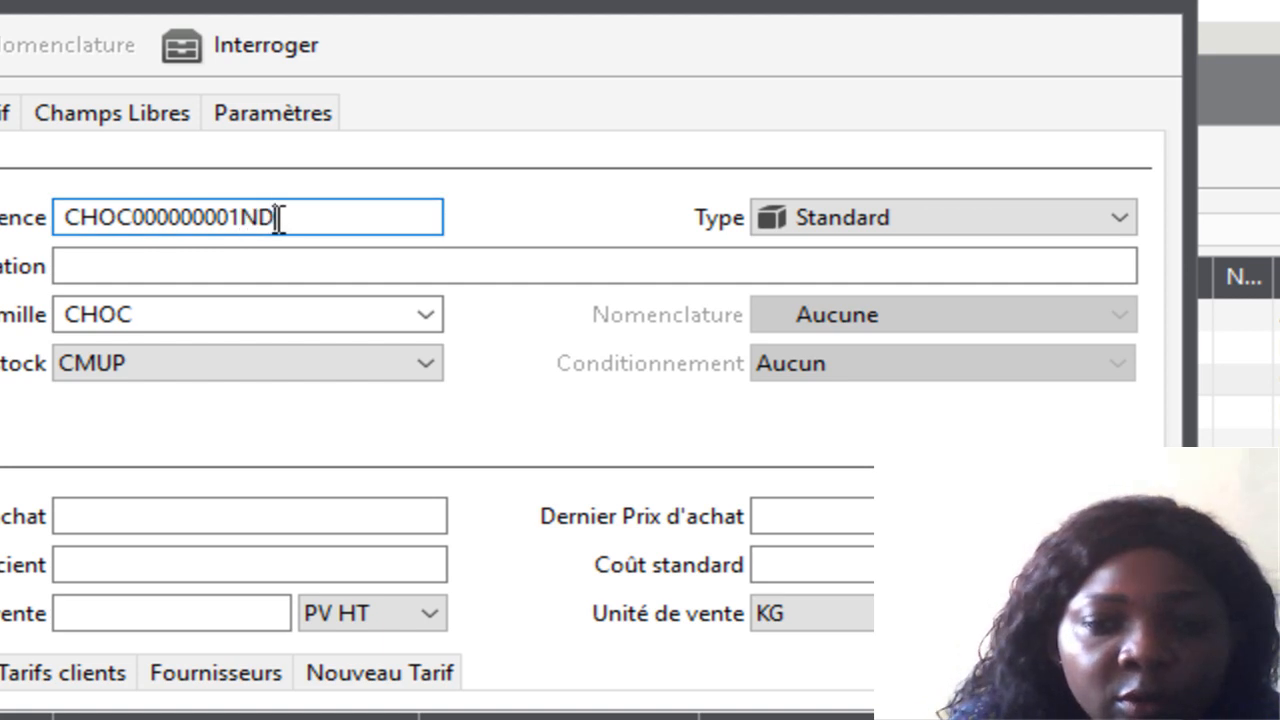
text(OL)
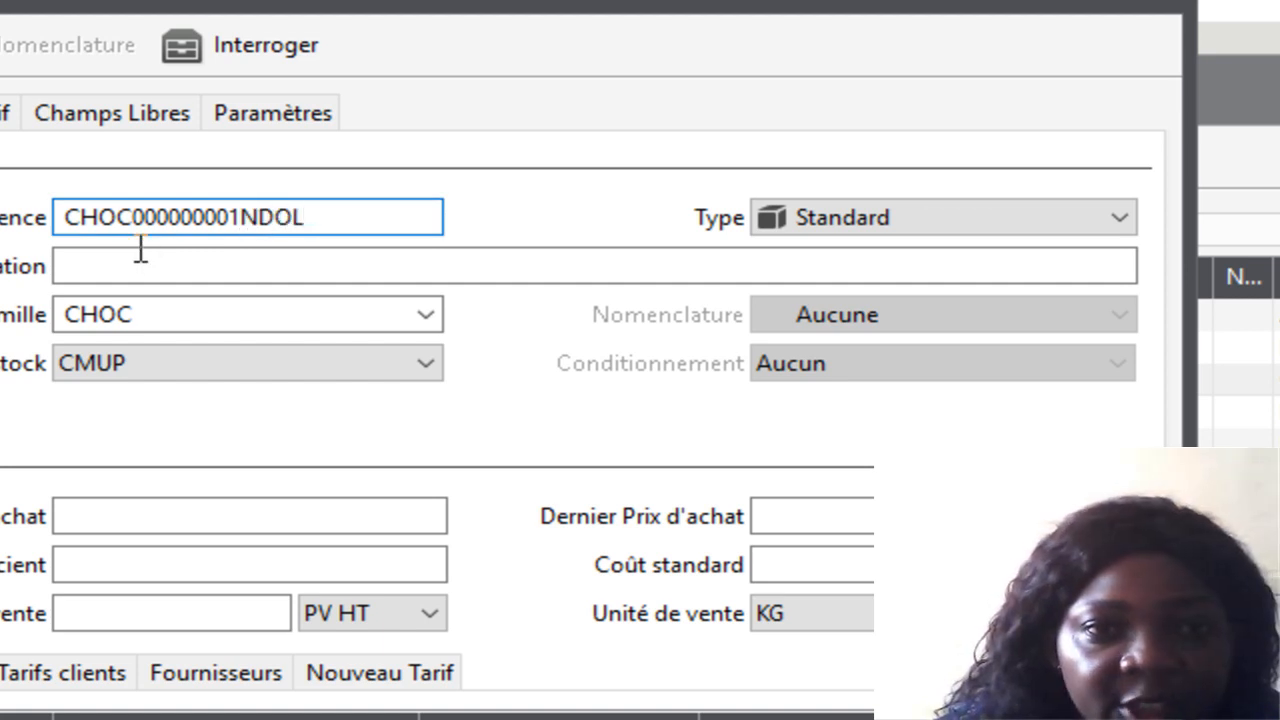
- Enter CHOCOLAT NDOLO as the article's designation and save the article after checking its parameters
click(117, 271)
text(C)
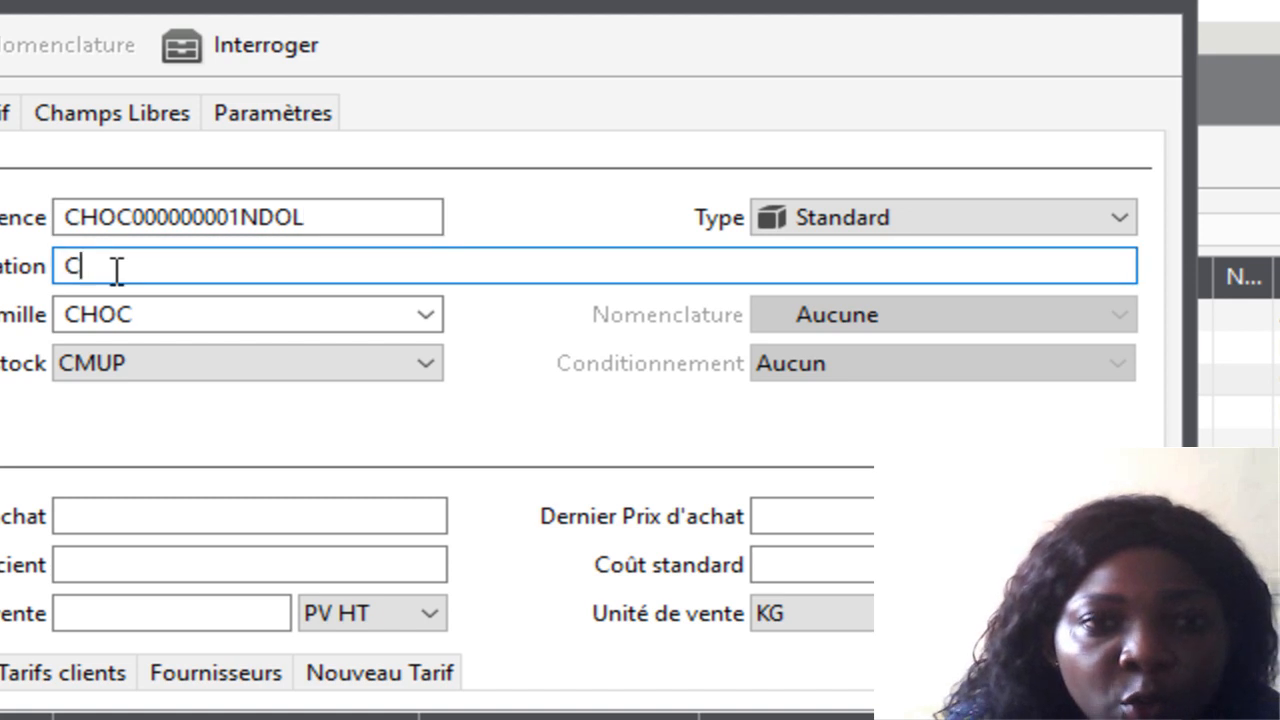
text(HO)
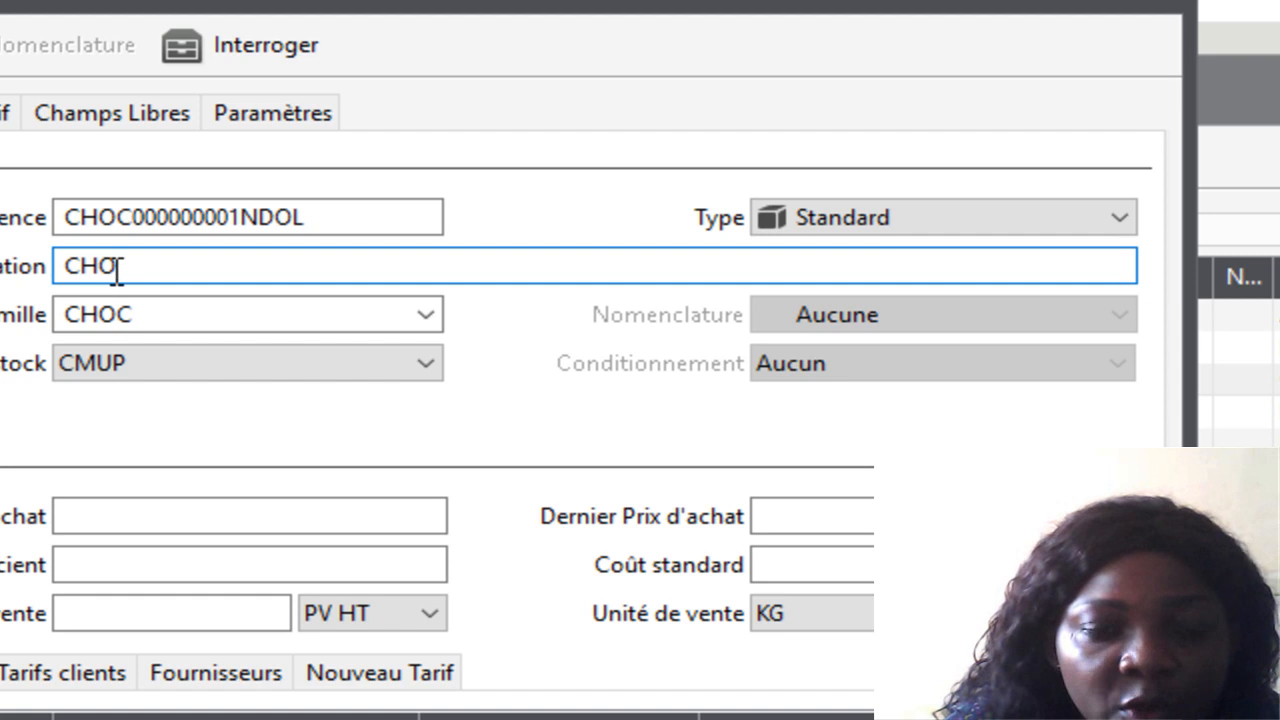
text(COLAT NDOLO)
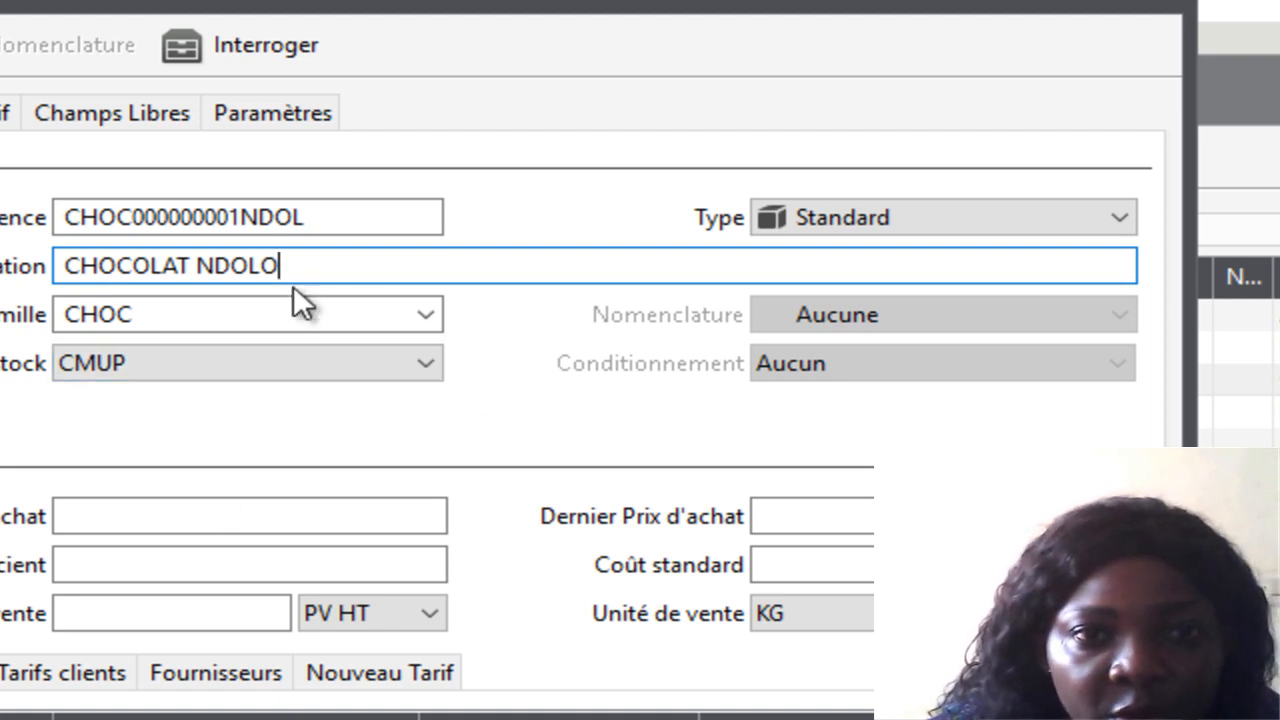
click(279, 114)
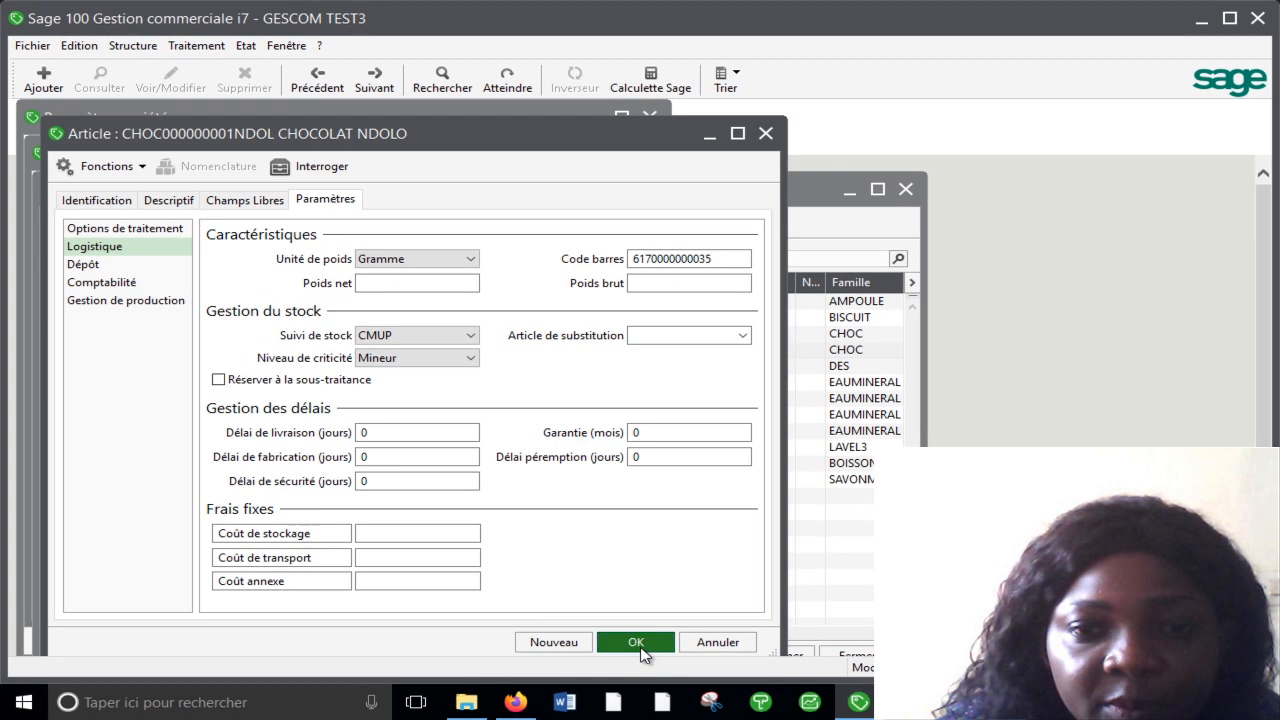
click(640, 655)
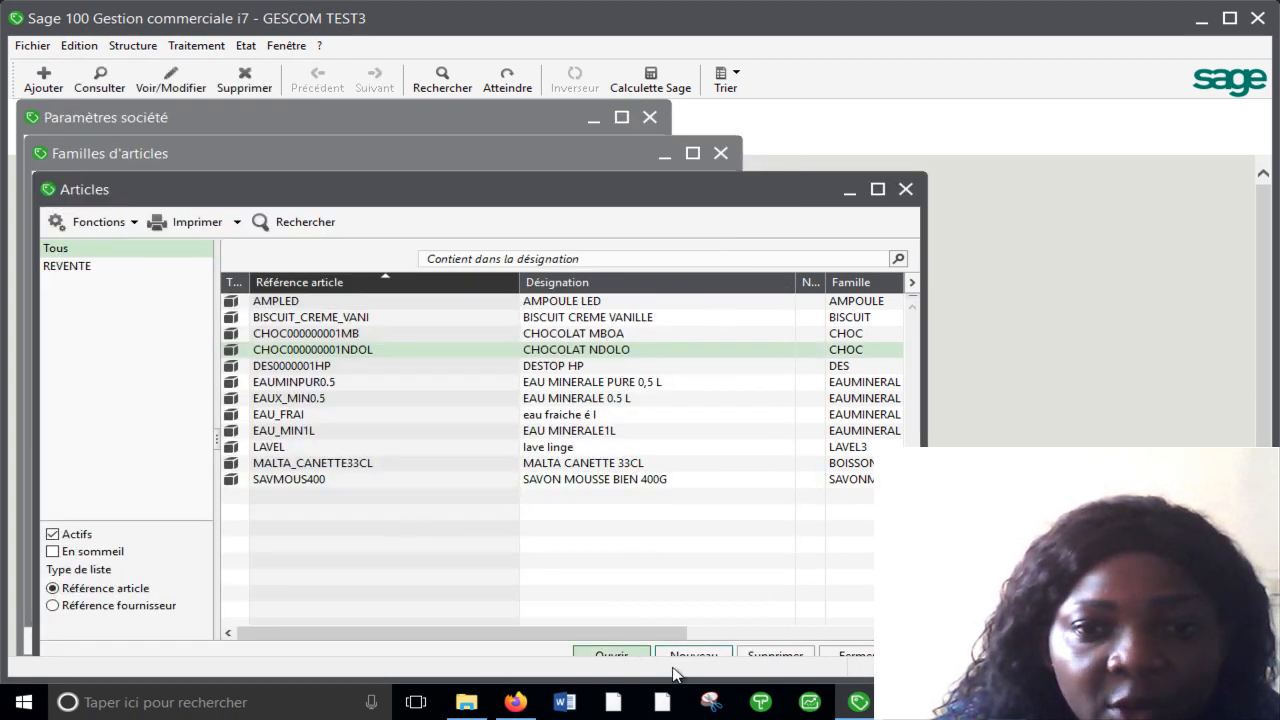
- Create another article in the CHOC family with its stock tracking set to CMUP
click(705, 652)
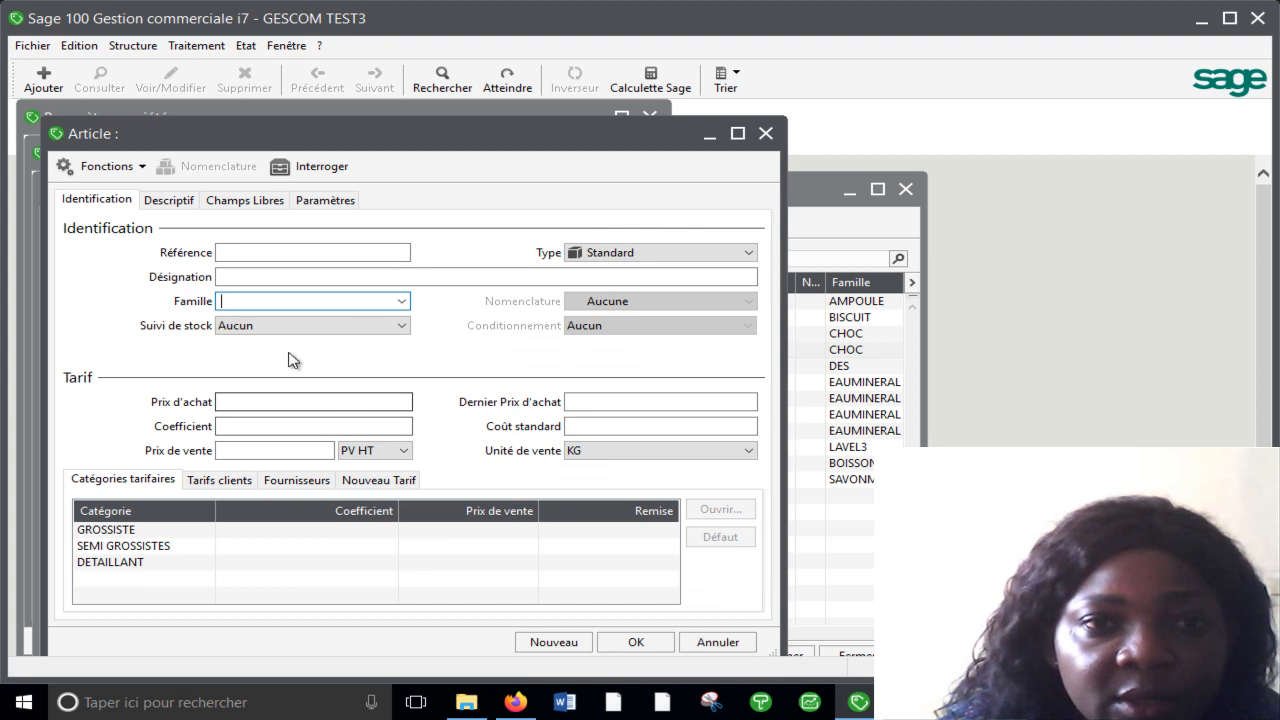
click(401, 302)
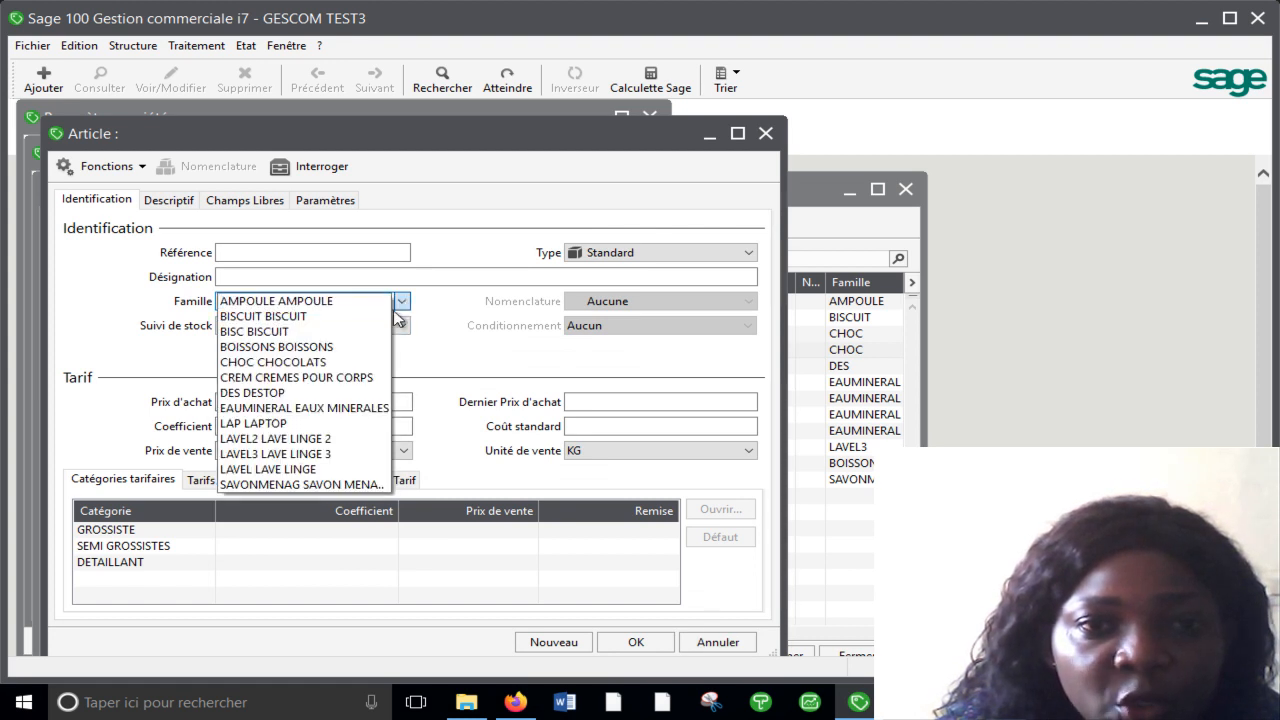
click(363, 362)
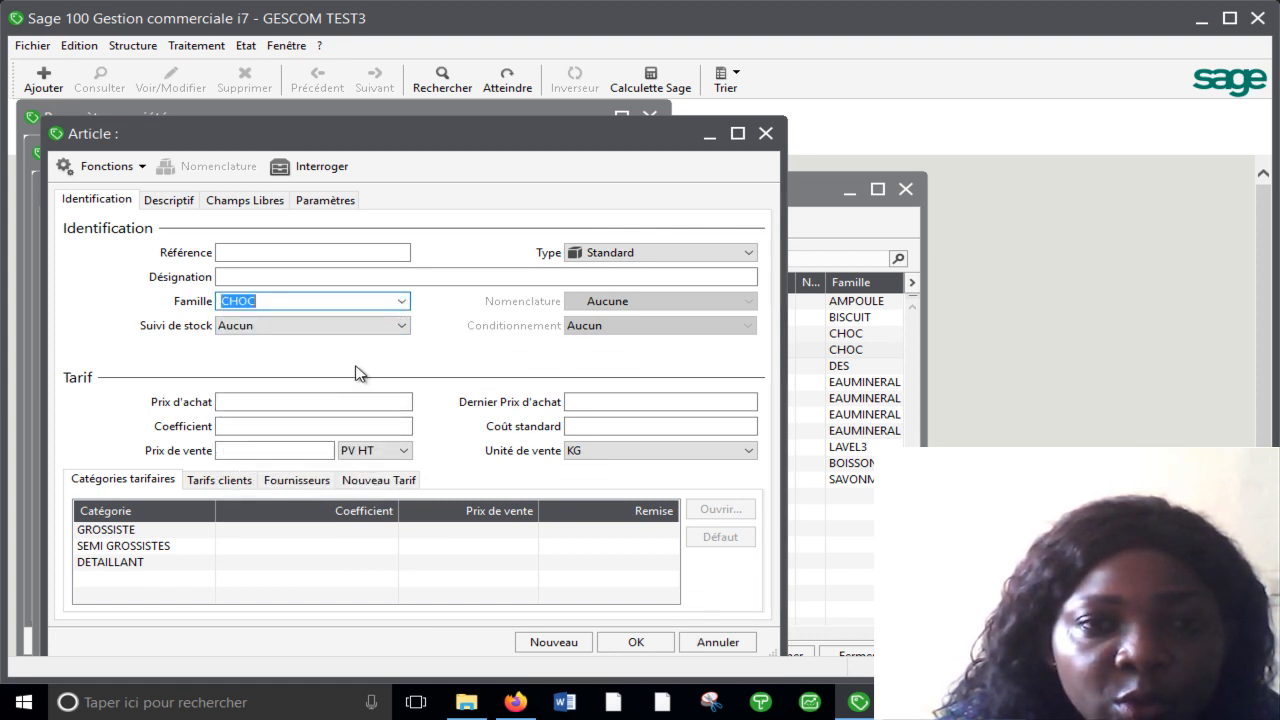
click(402, 328)
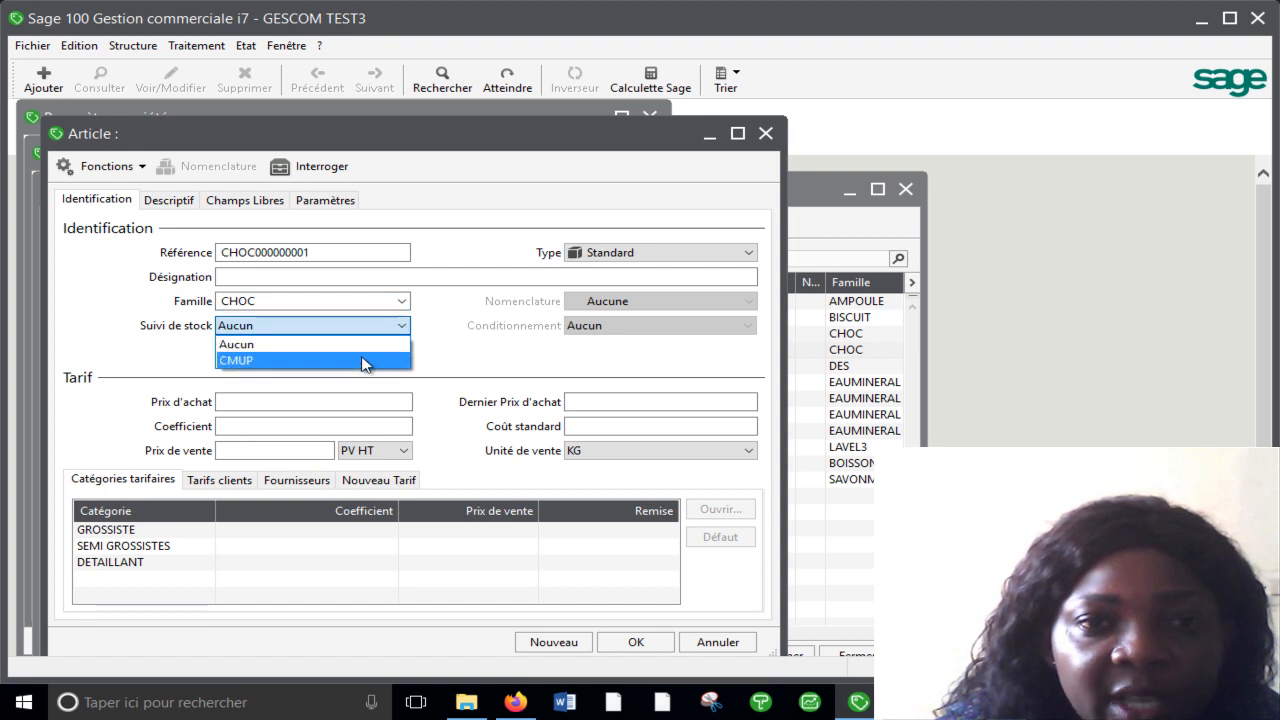
click(363, 360)
- Append CP to the new article's reference so it reads CHOC000000001CP
click(240, 278)
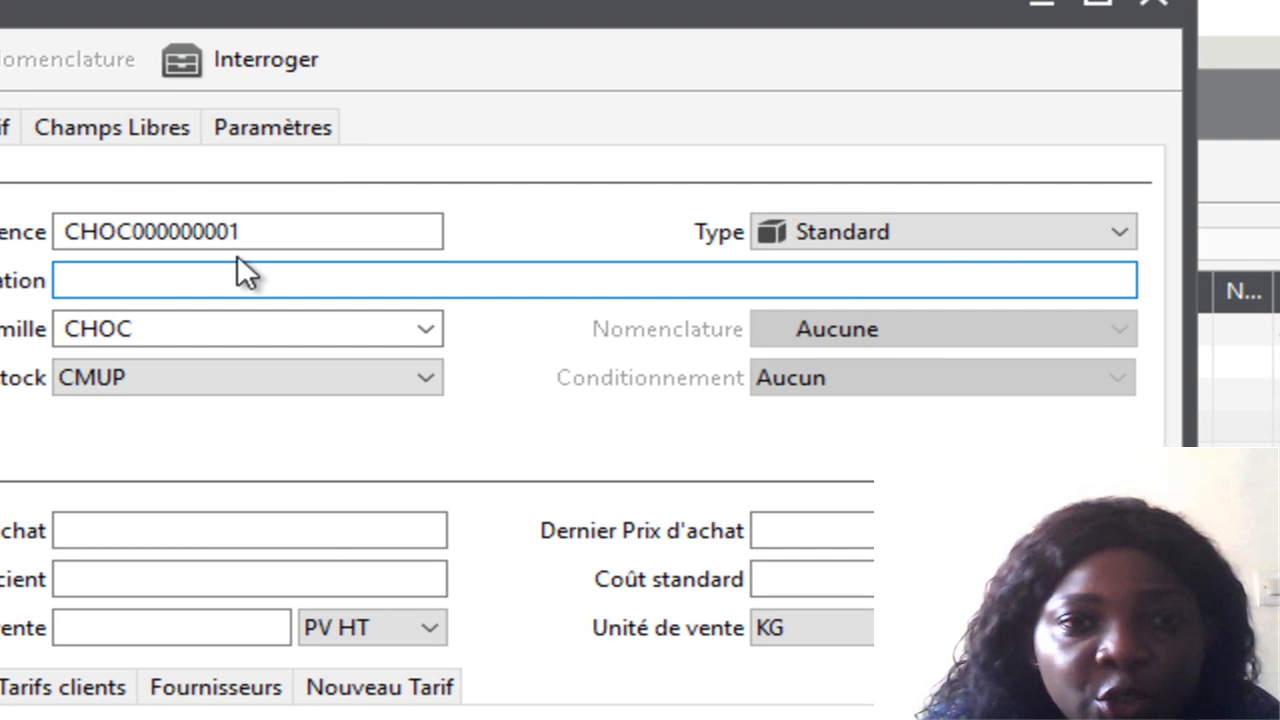
click(262, 235)
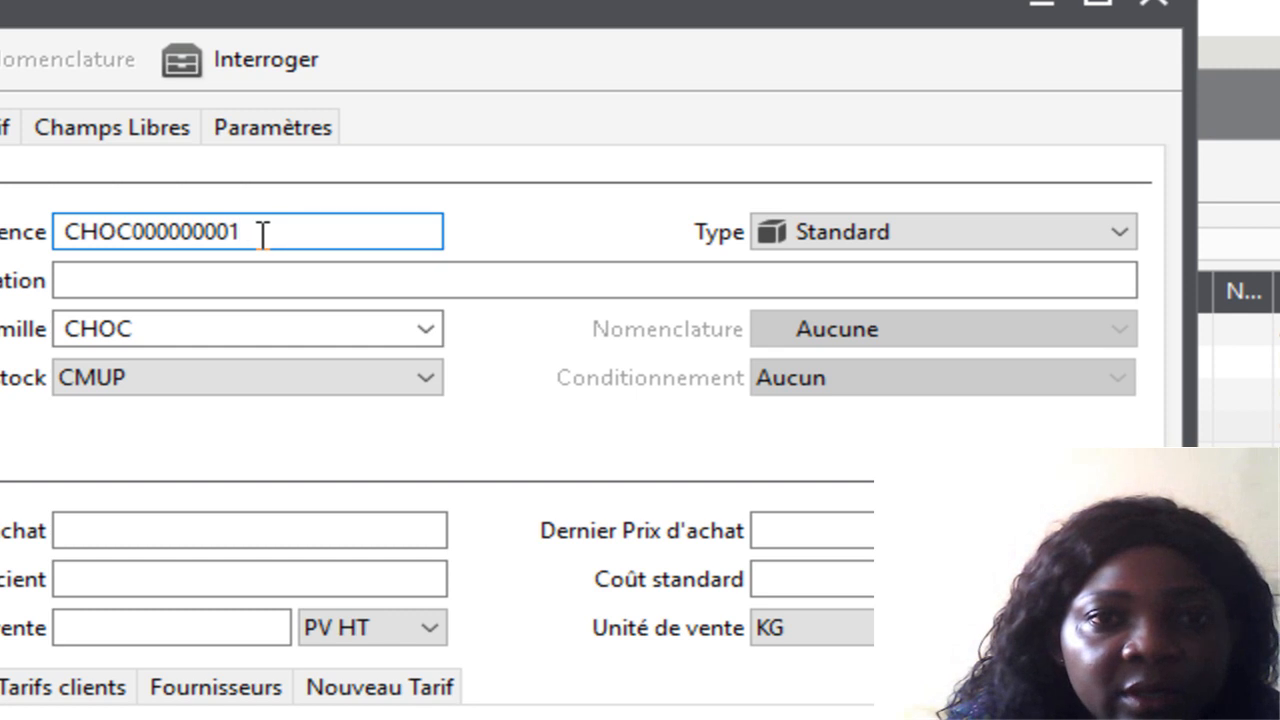
text(C)
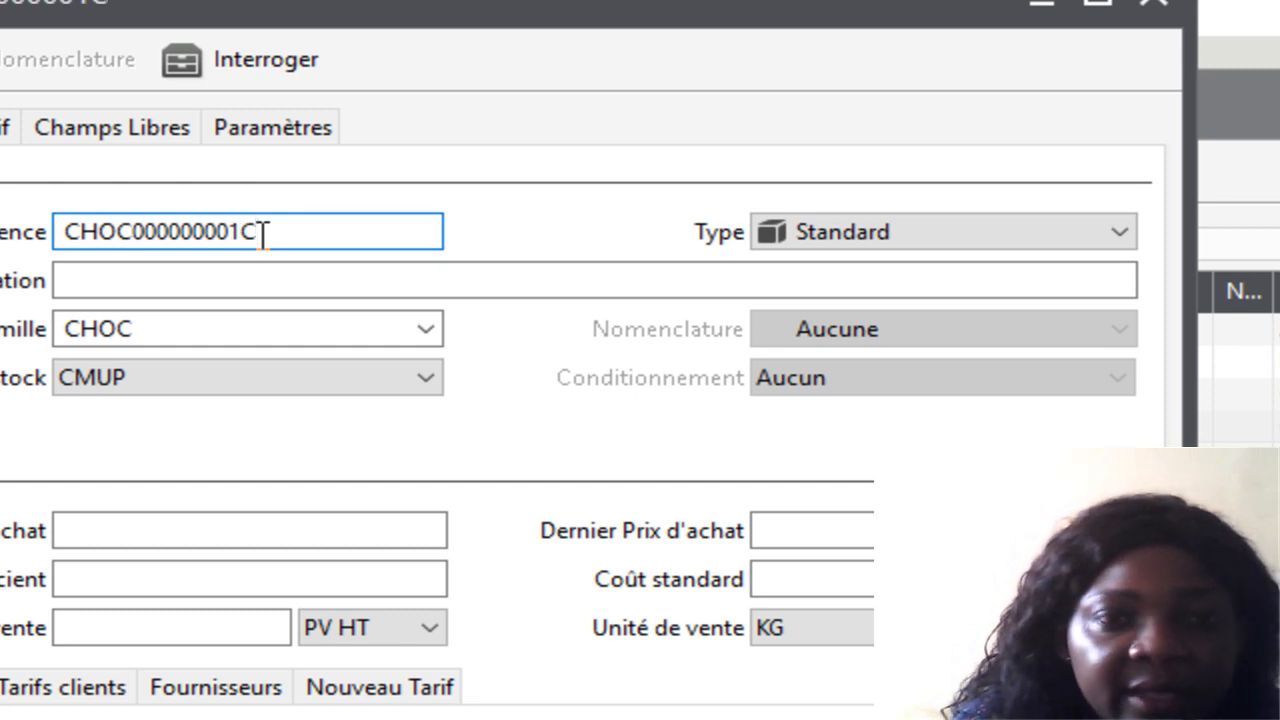
text(P)
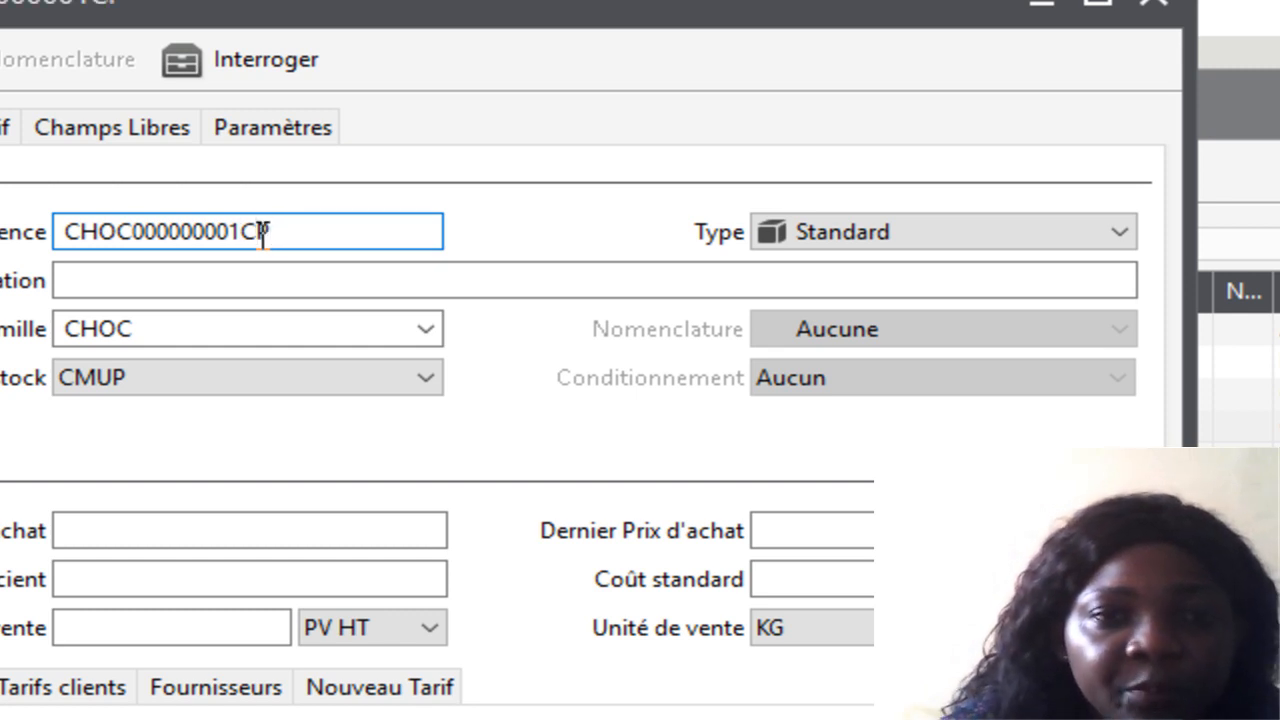
- Enter CHOCOLAT CACAO as the article's designation
click(97, 280)
text(C)
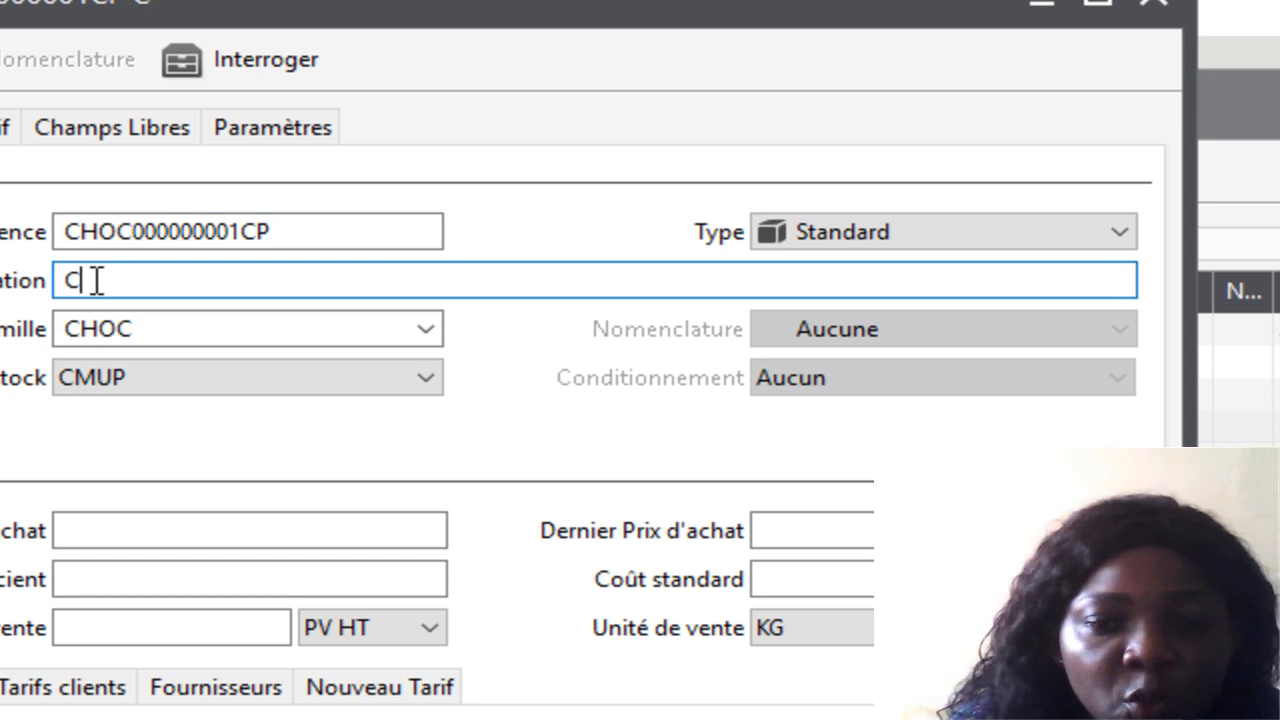
text(HOCOLA)
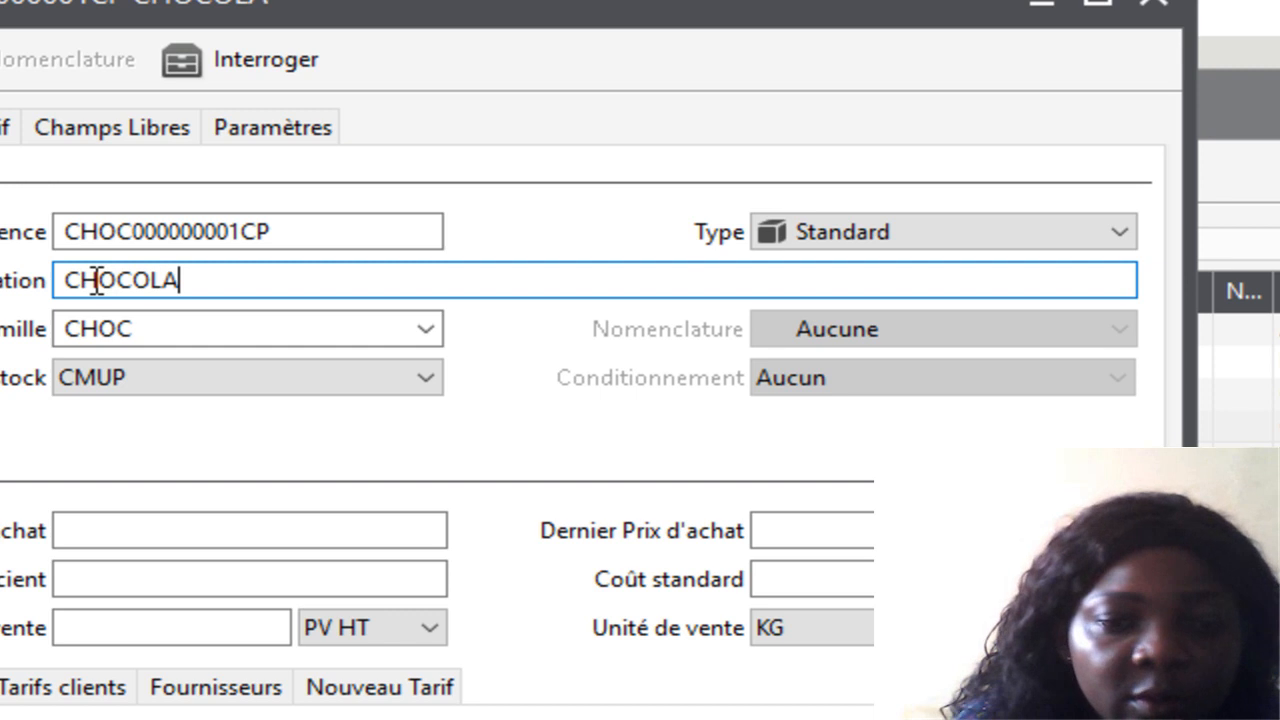
text(T CA)
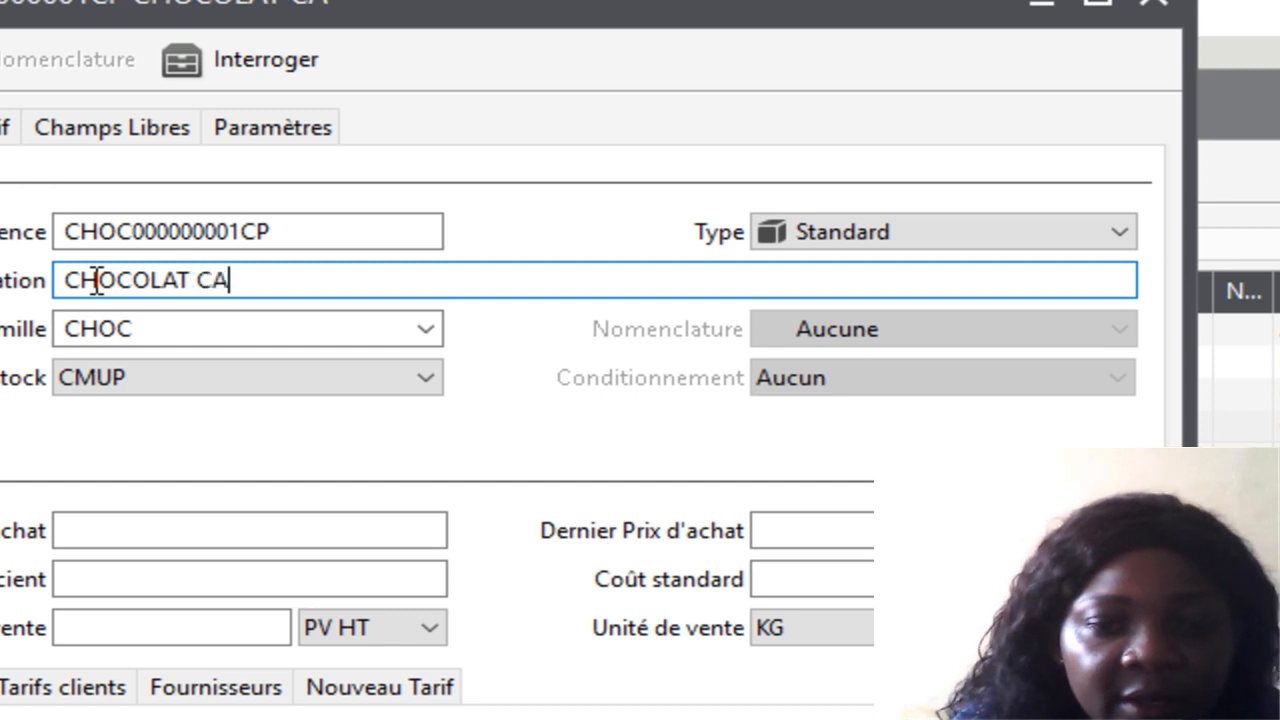
text(CAO)
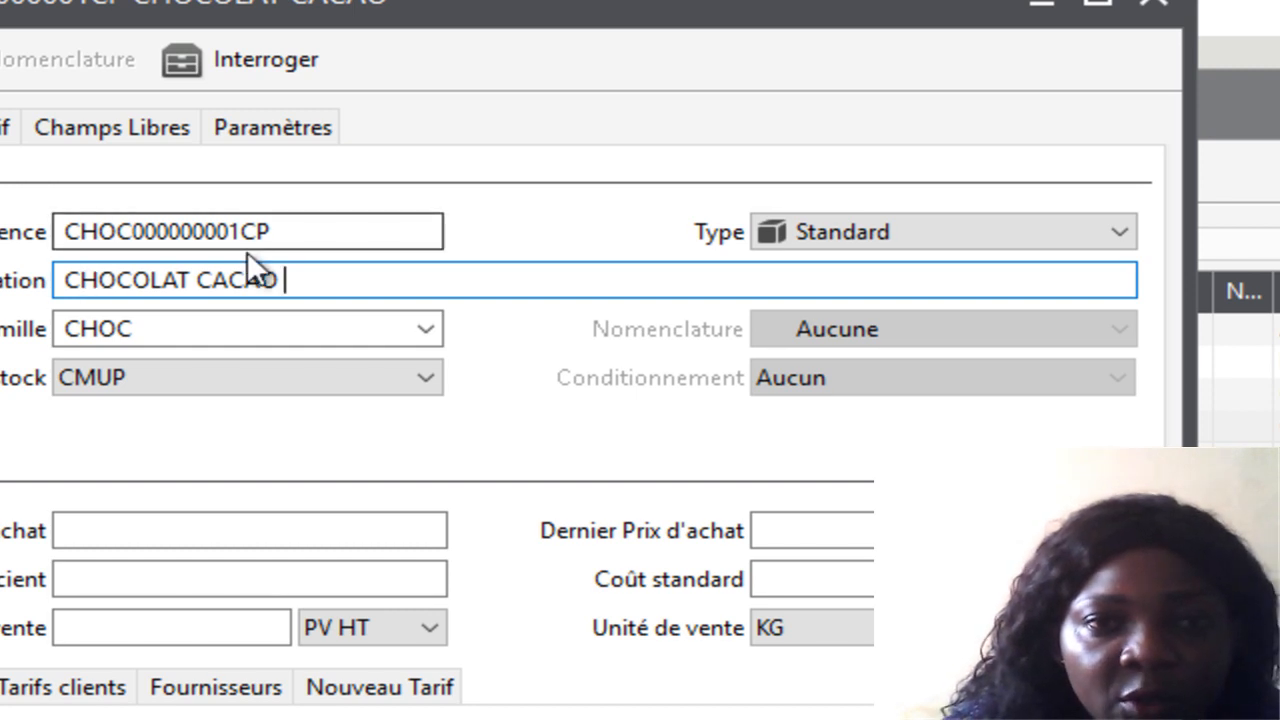
- Change the end of the article's reference to CC so it reads CHOC000000001CC
click(285, 233)
key(BackSpace)
text(C)
- Extend the designation to CHOCOLAT CACAO DU CAMER and save the article after checking its parameters
click(320, 274)
text(DU)
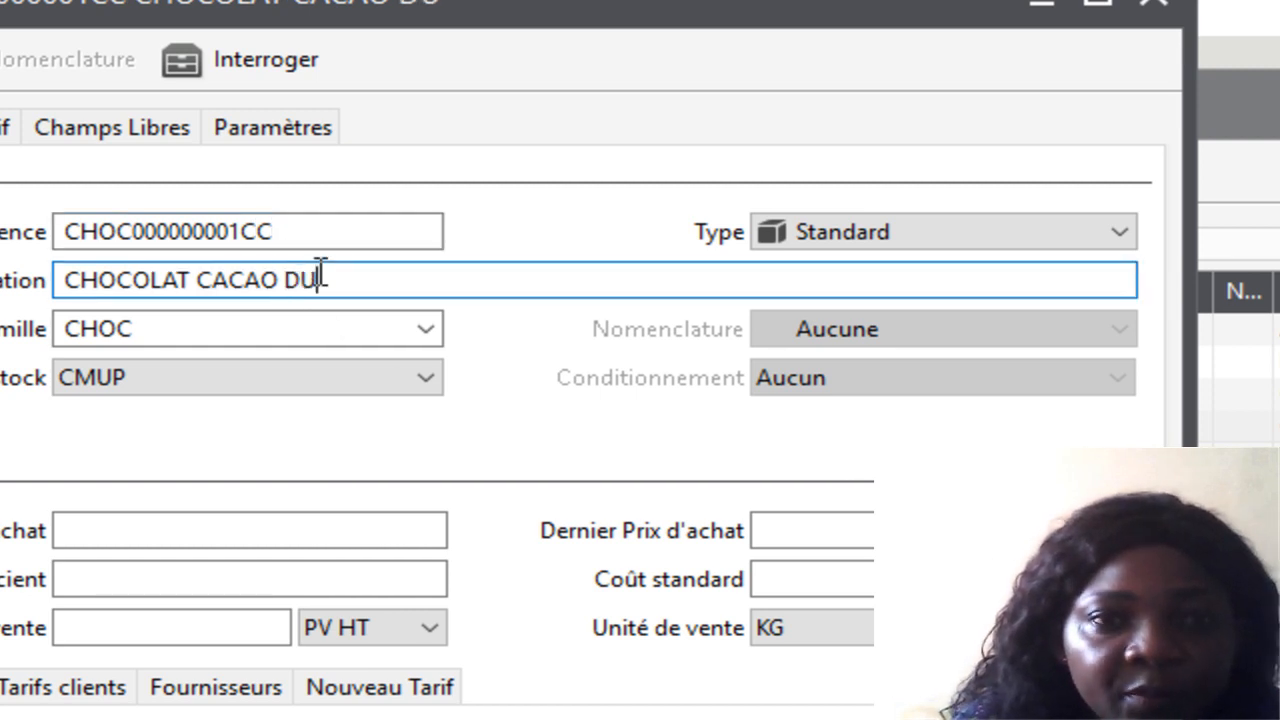
text( CAMER)
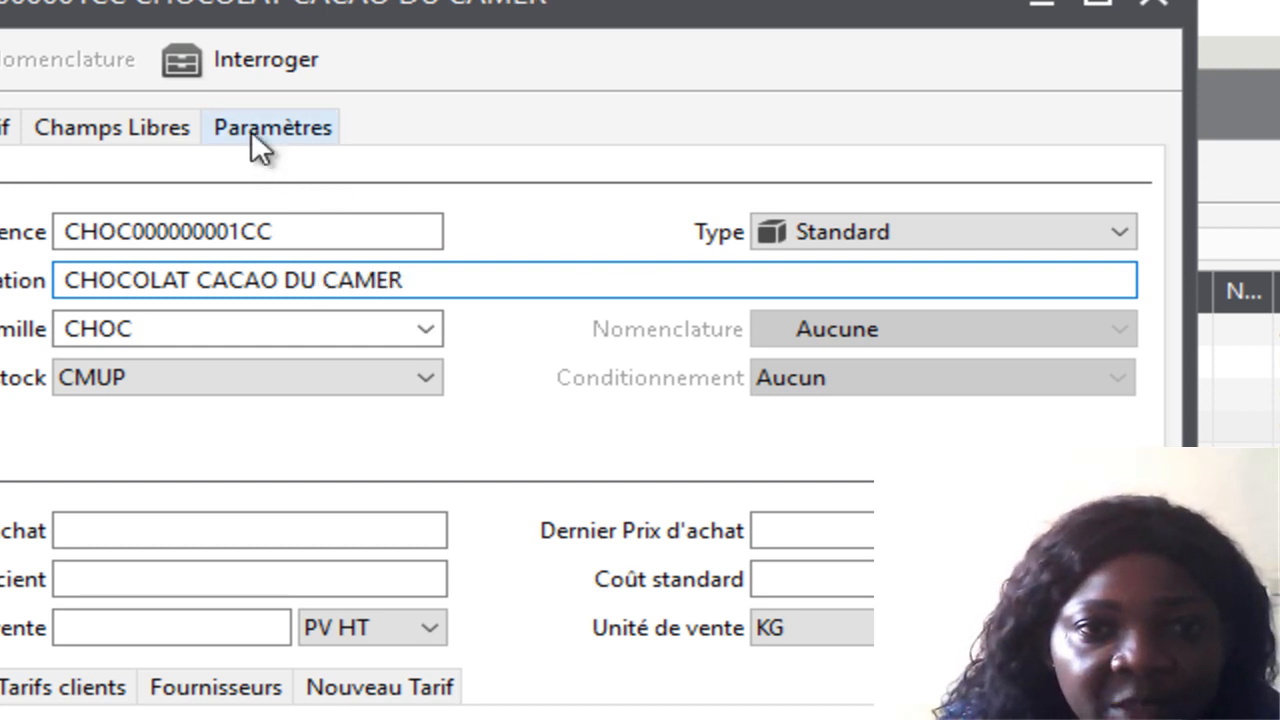
click(290, 113)
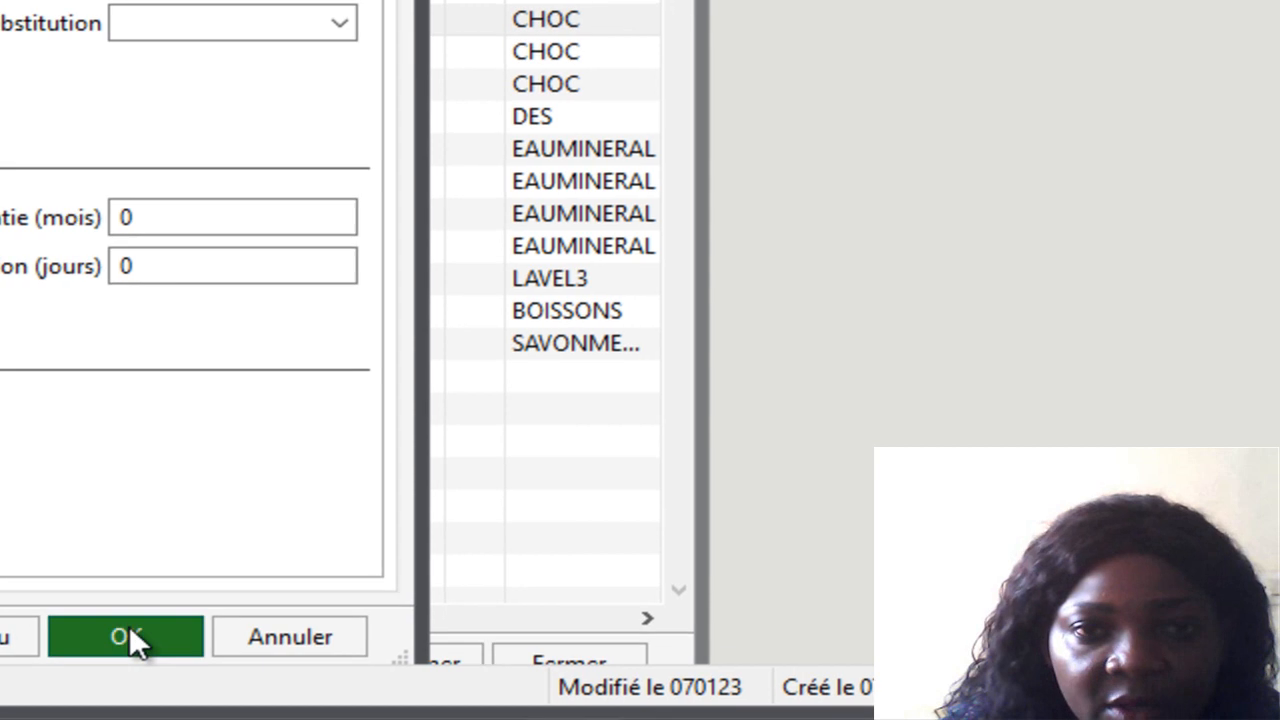
click(220, 679)
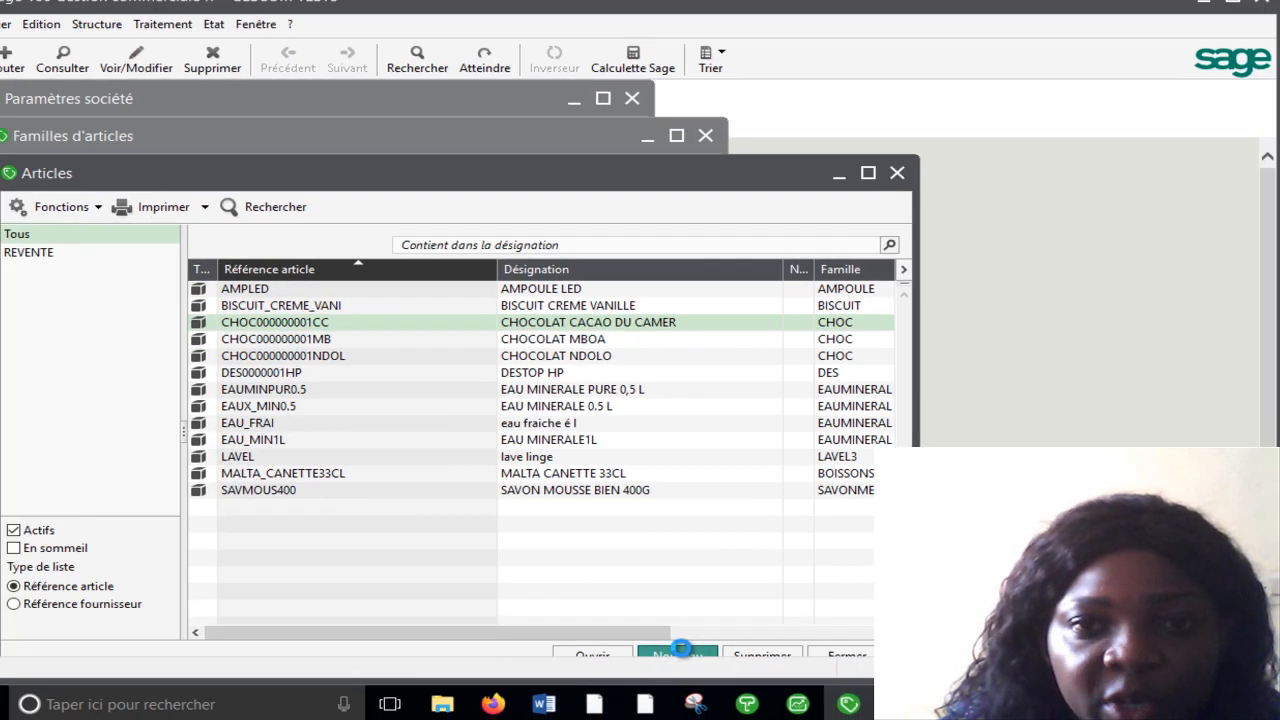
- Create a new article with CMUP stock tracking in the CHOC family and place the cursor in its generated reference
click(250, 655)
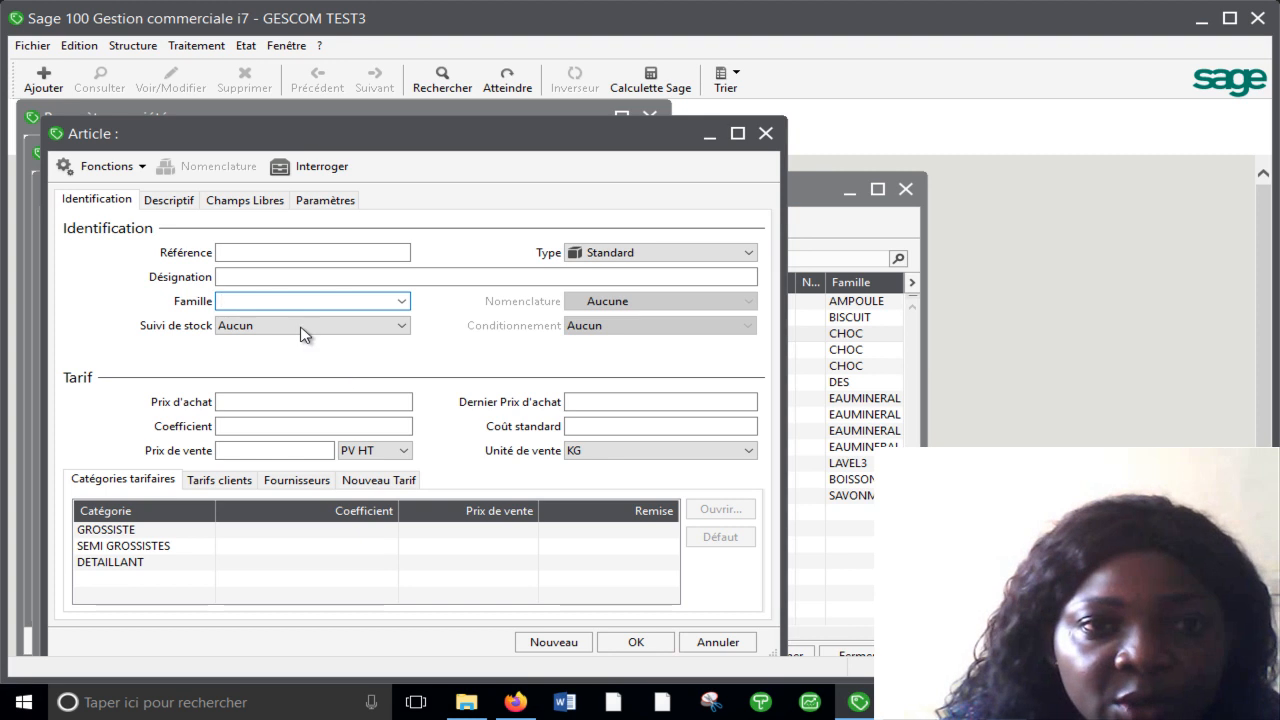
click(402, 329)
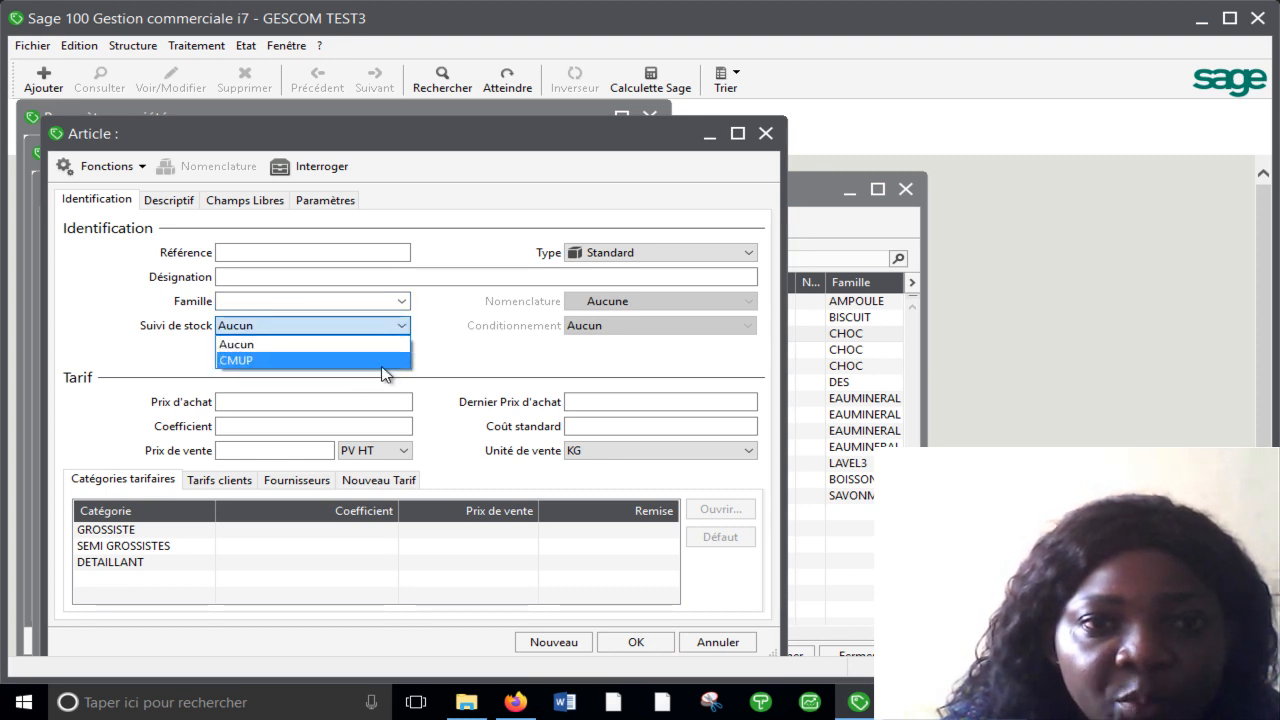
click(381, 361)
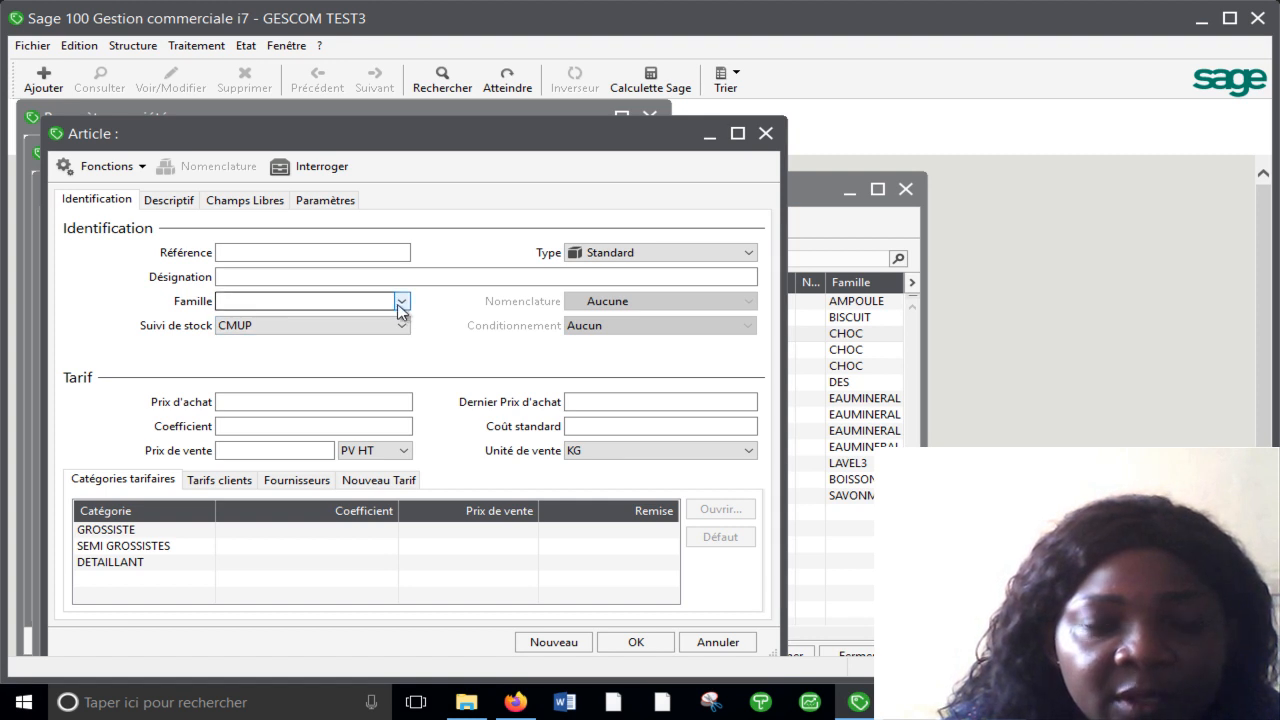
click(400, 302)
click(346, 362)
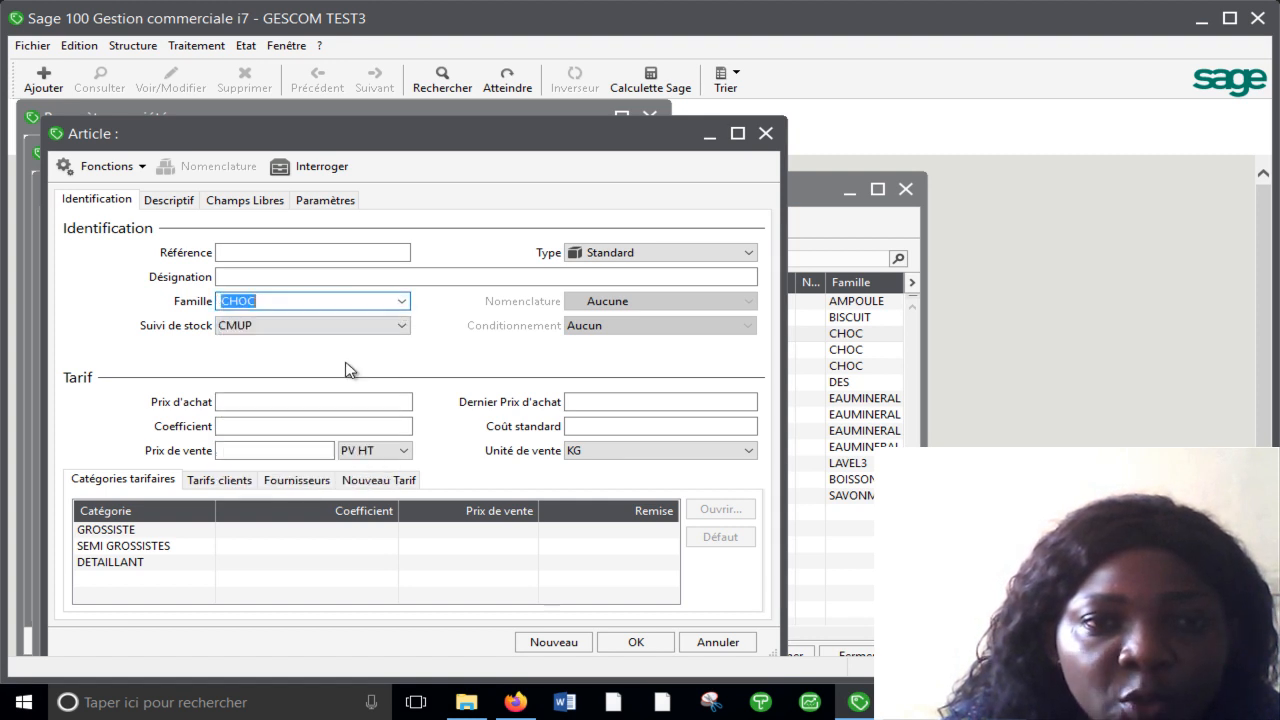
click(402, 303)
click(357, 306)
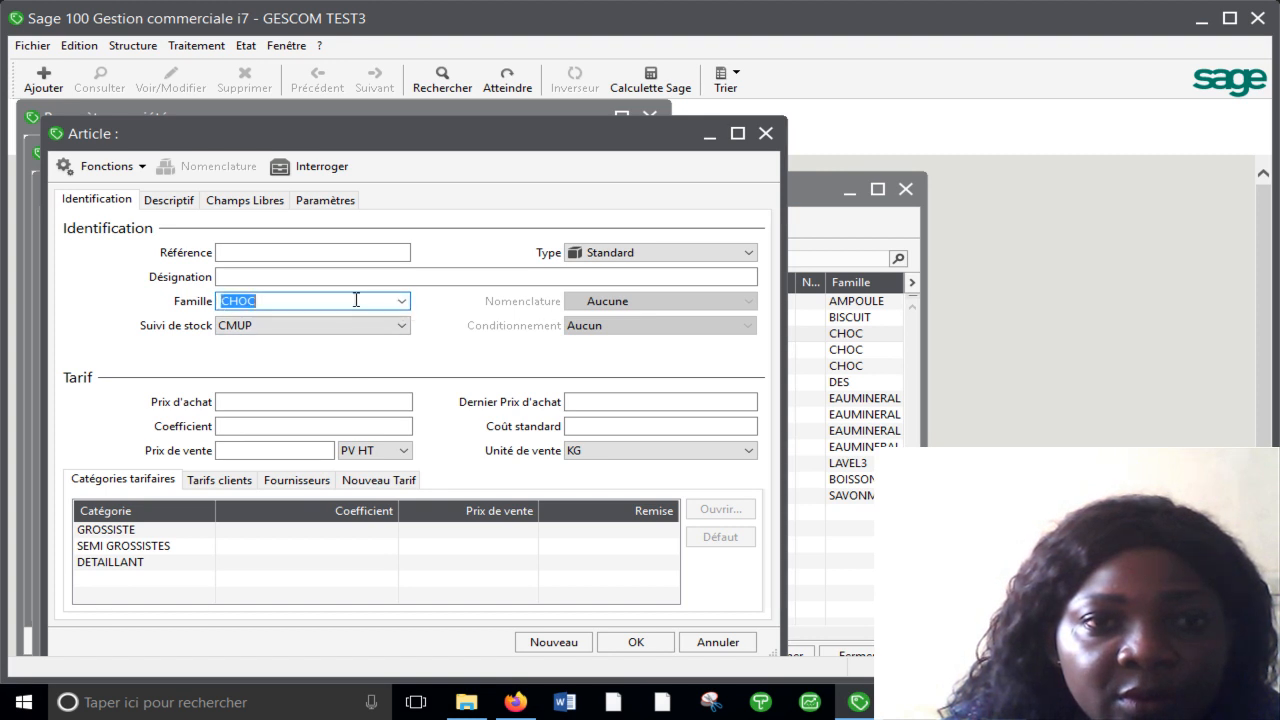
click(251, 253)
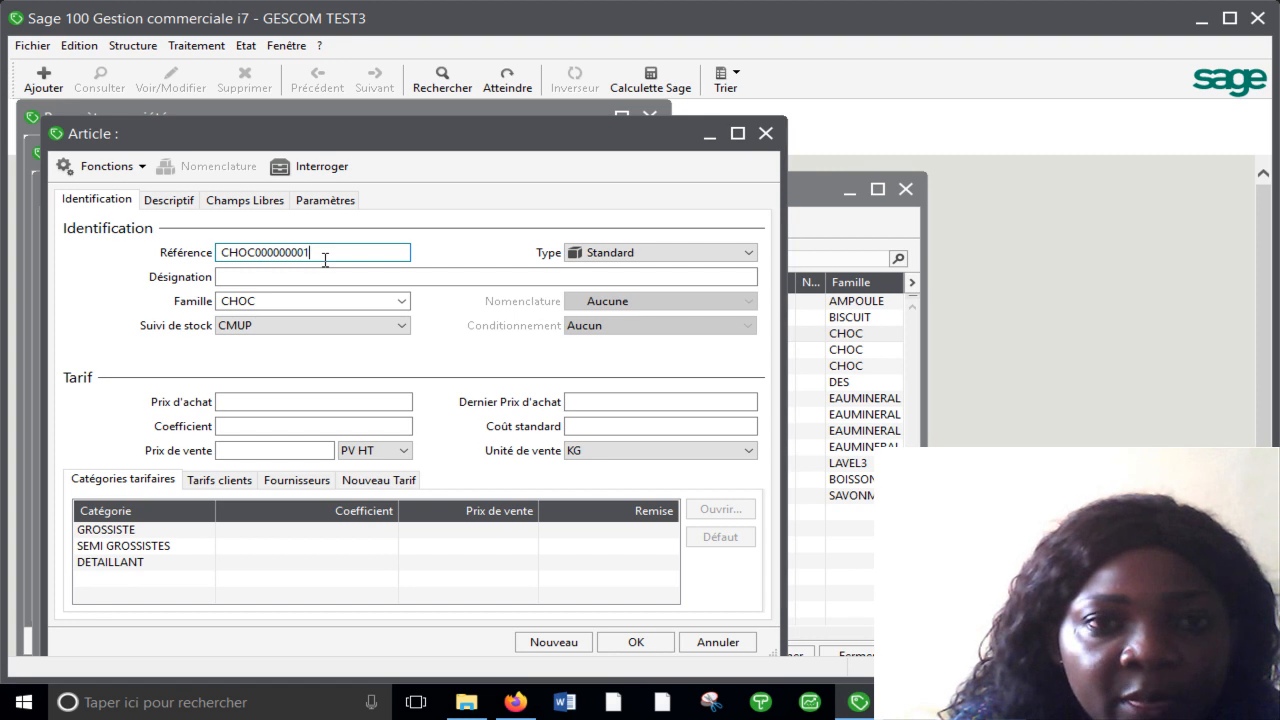
- Complete the article's reference as CHOC000000001CBC20 and enter CHOCOLAT BLANC DU CAMER 20 GR as its designation
text(CB)
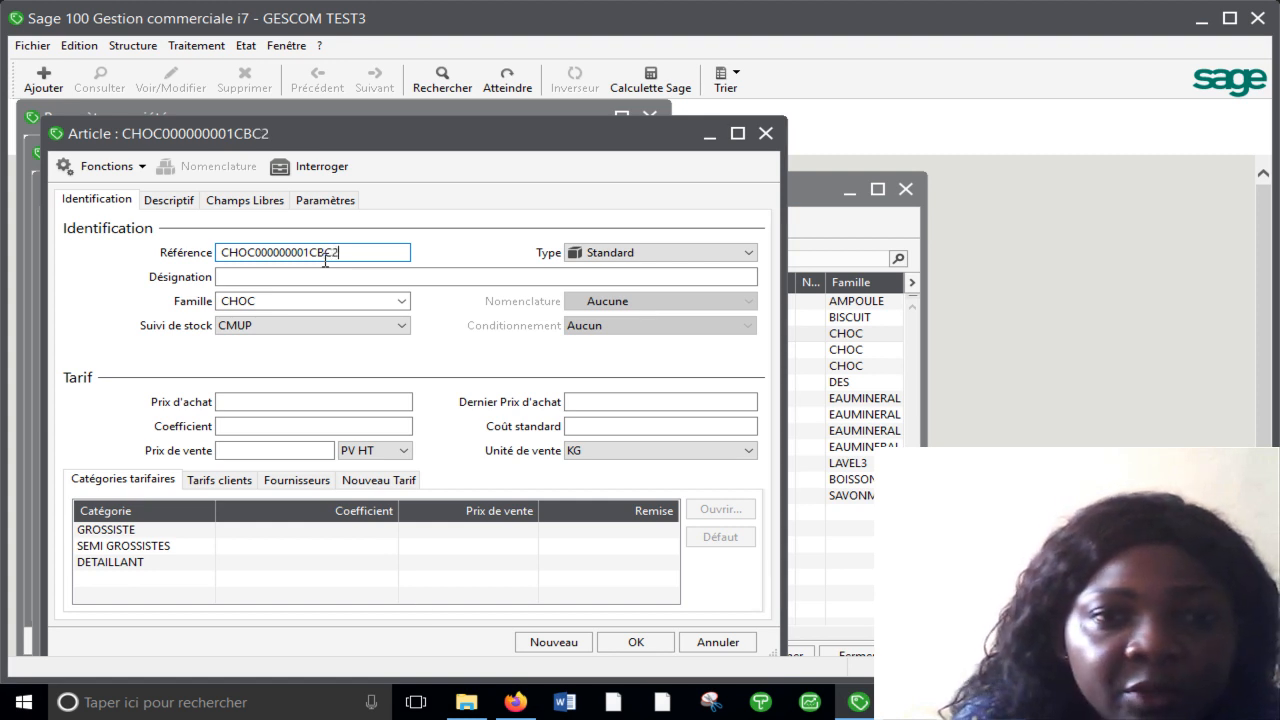
text(C20)
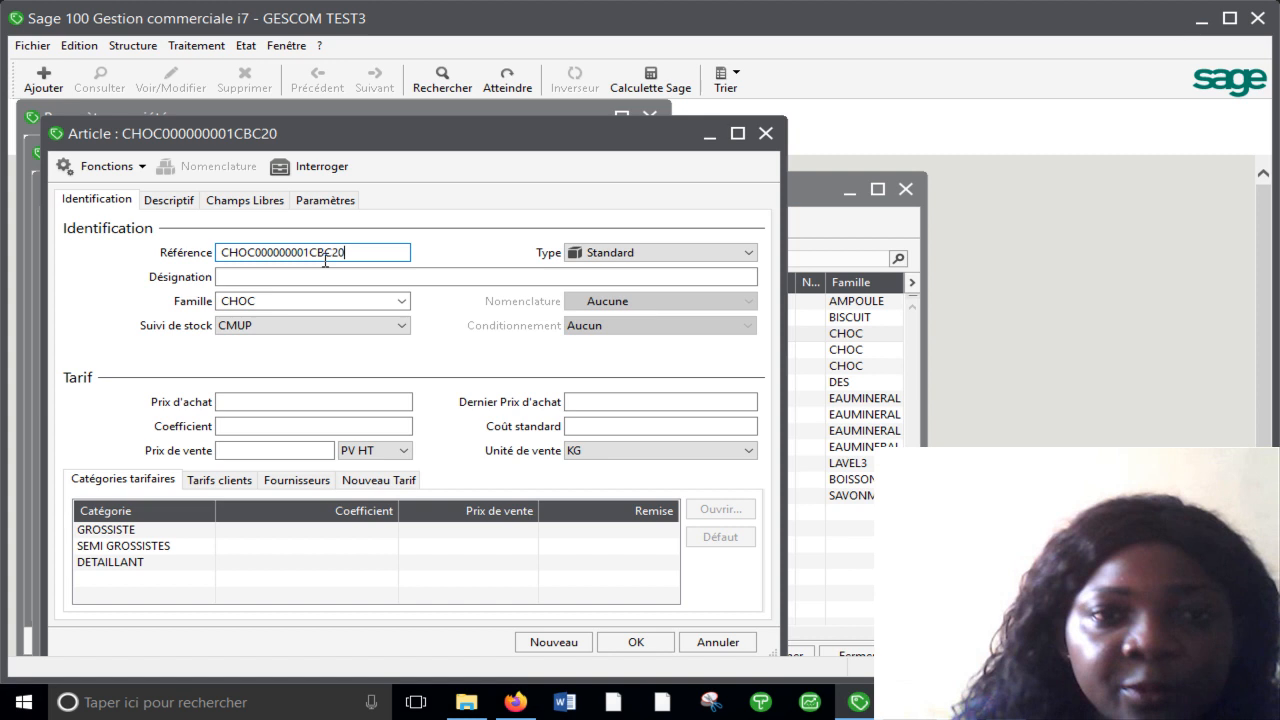
click(249, 279)
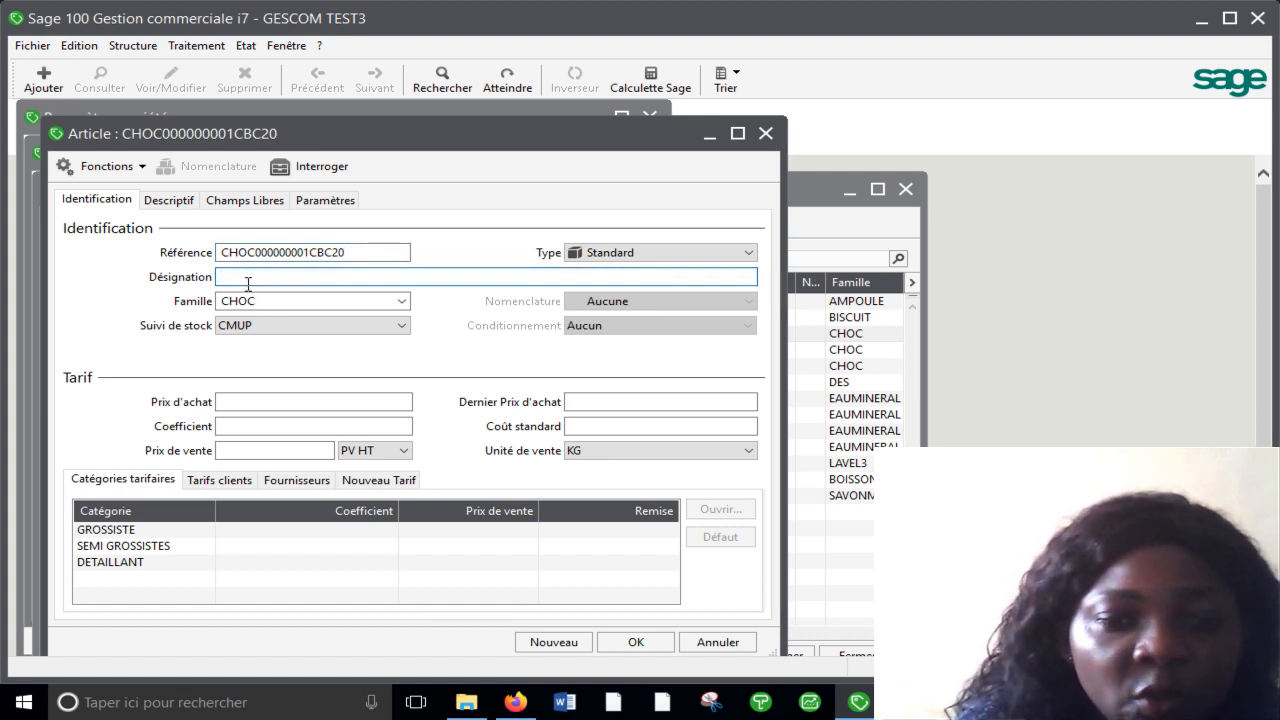
text(CHOCO)
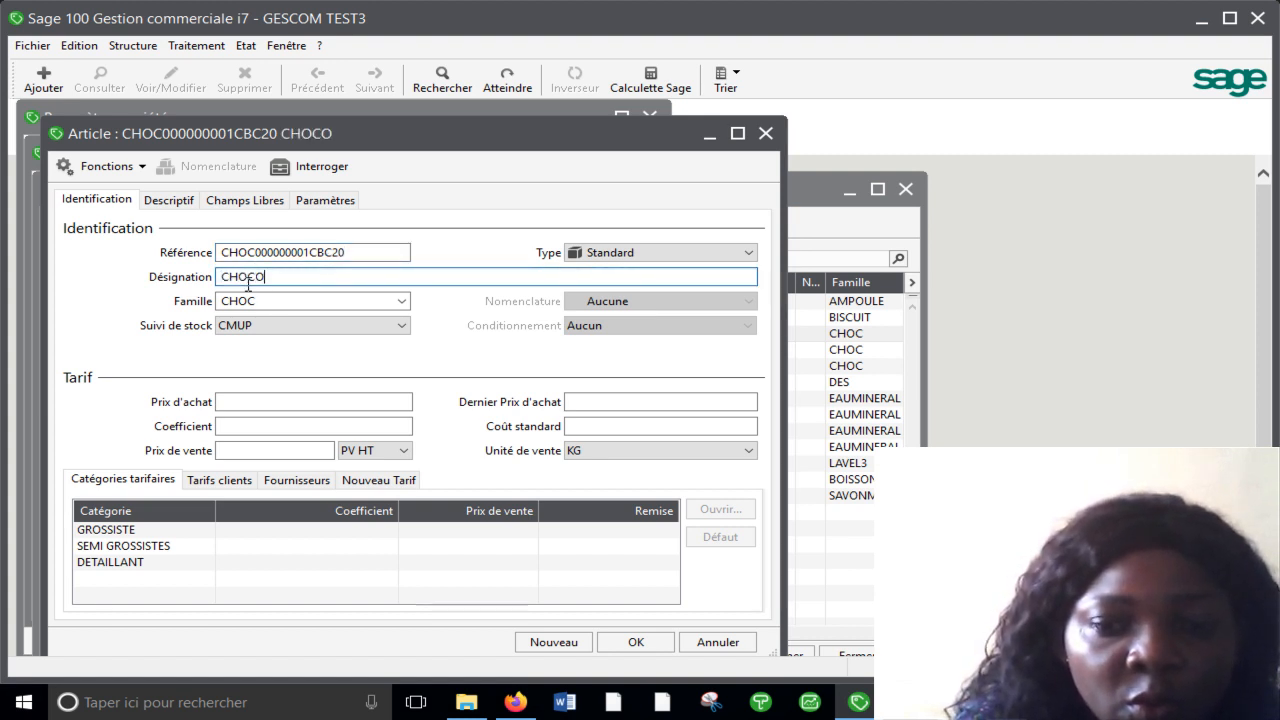
text(LAT)
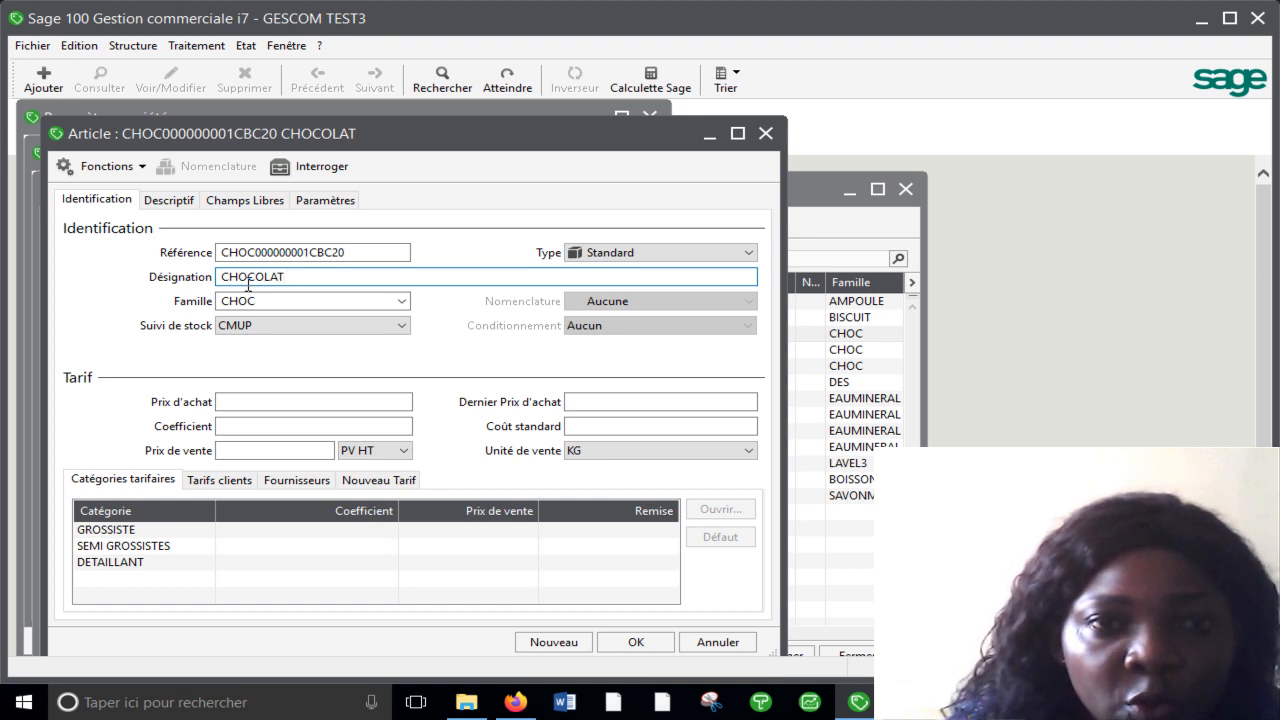
text( BLANC)
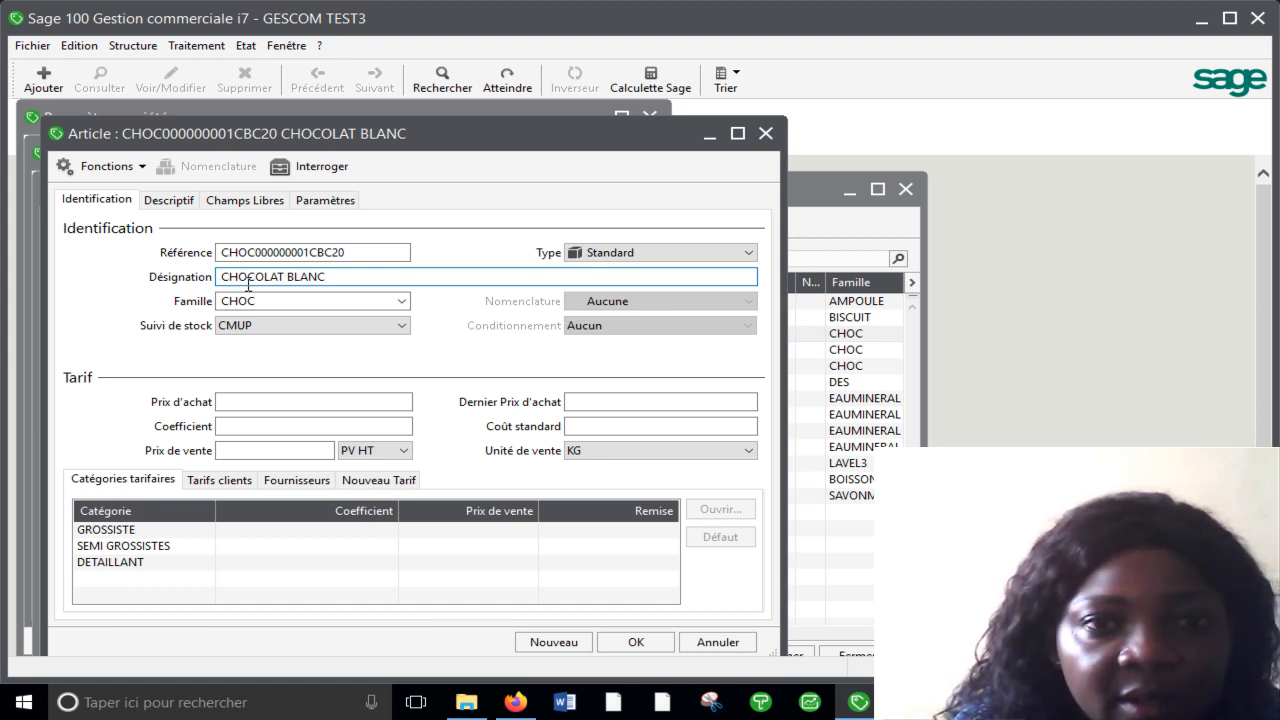
text( DU CAM)
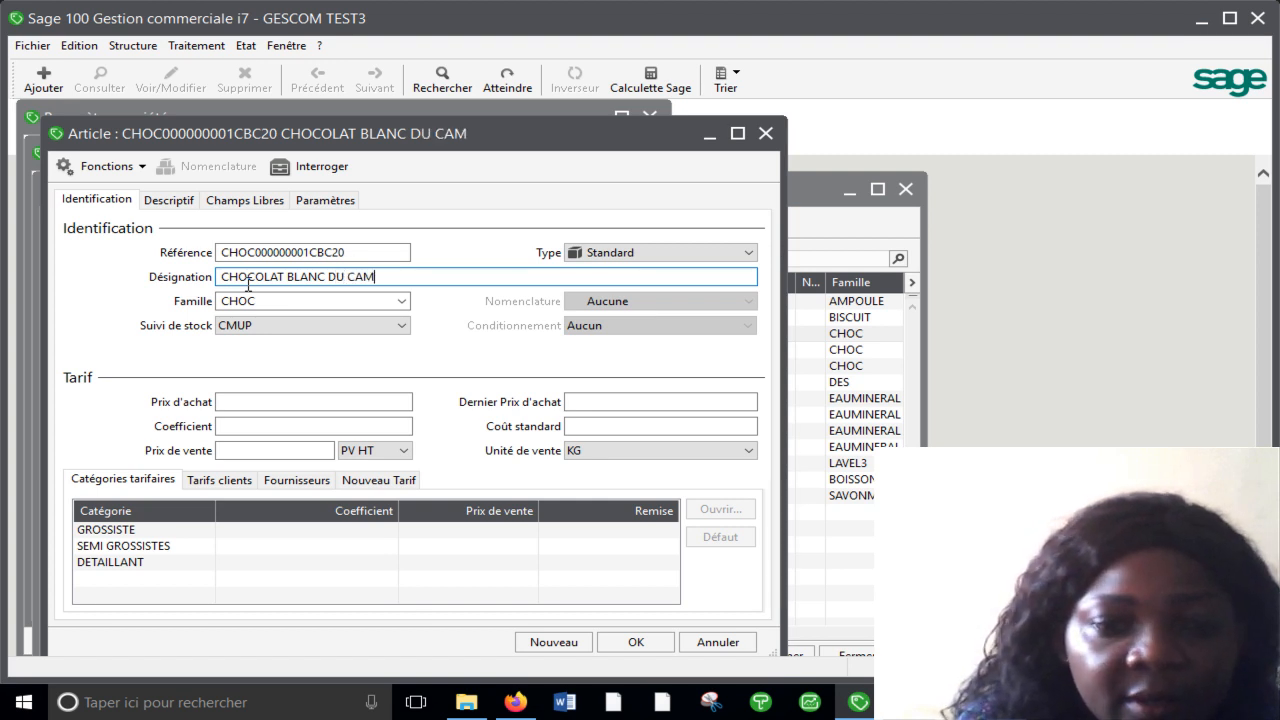
text(ER 20)
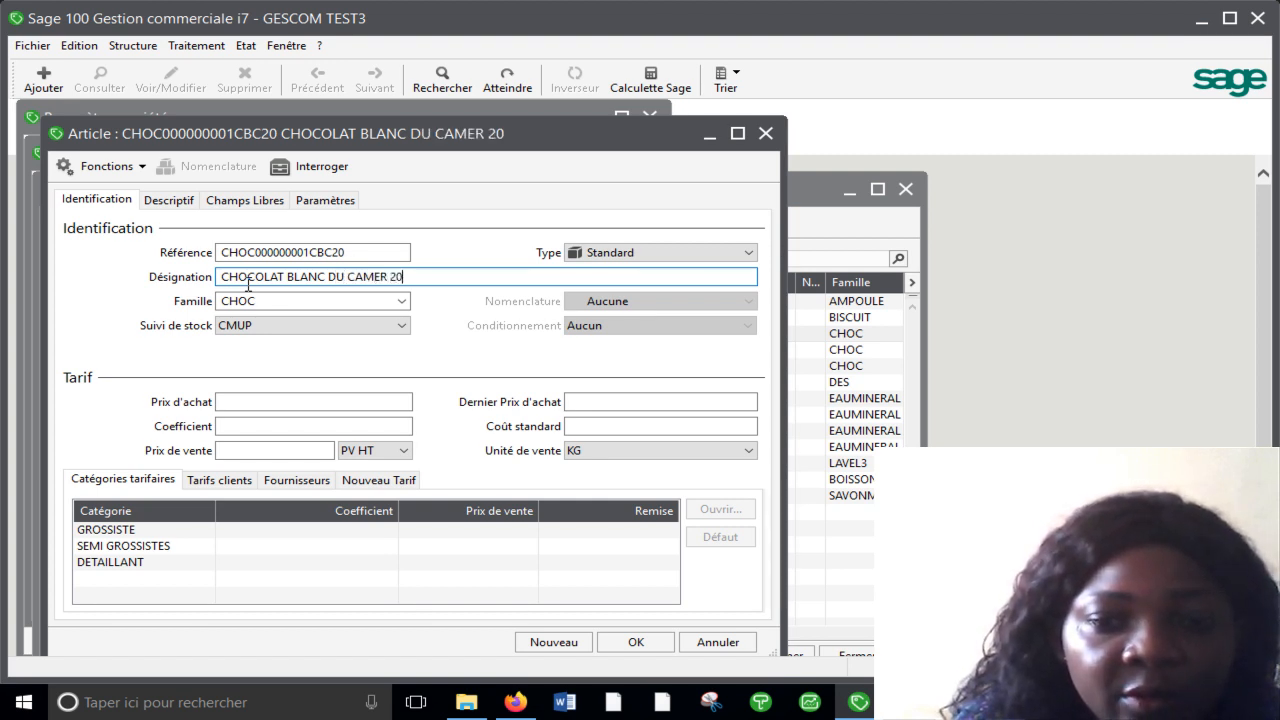
text(GR)
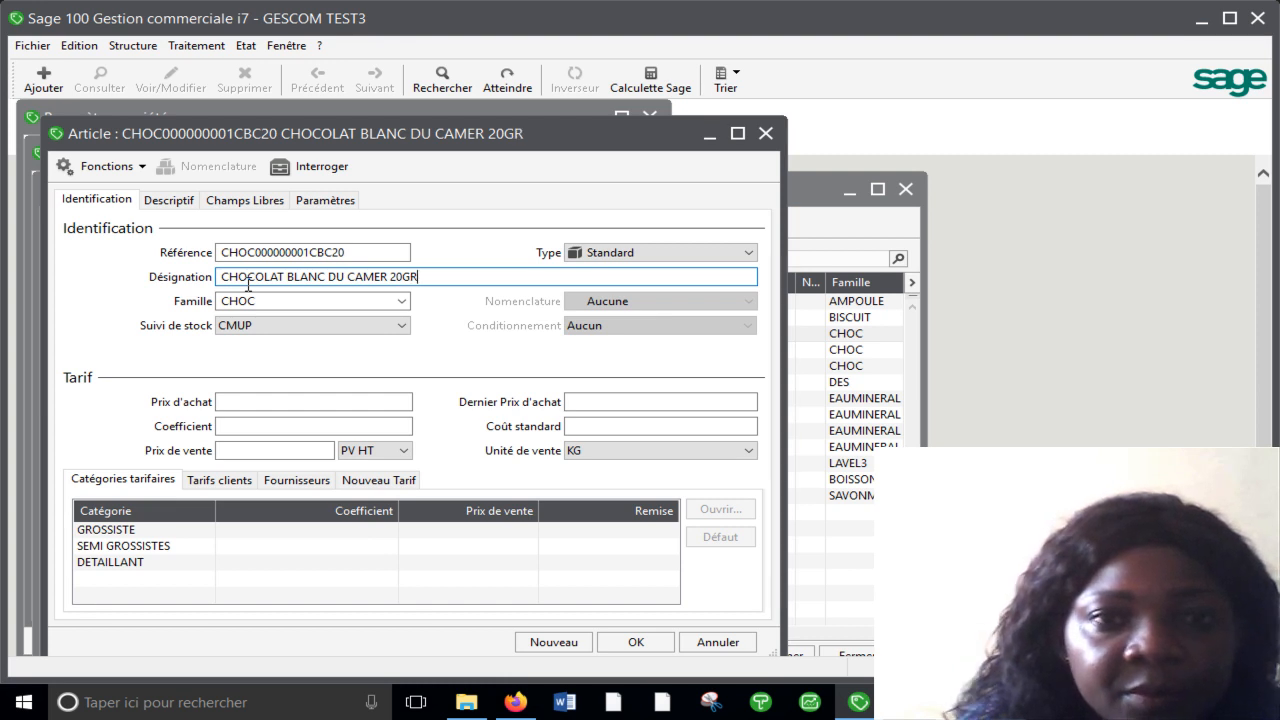
click(404, 277)
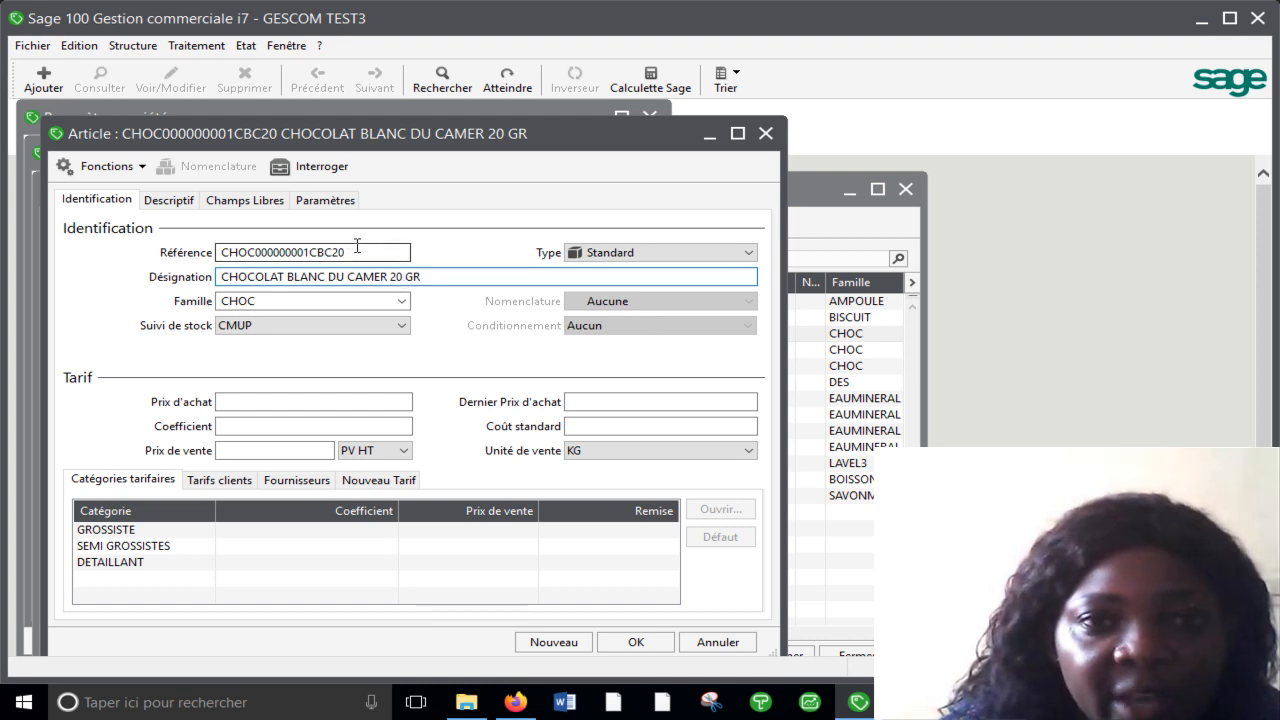
- Check the article's logistics parameters with its barcode, then save the article and close the article list
click(325, 199)
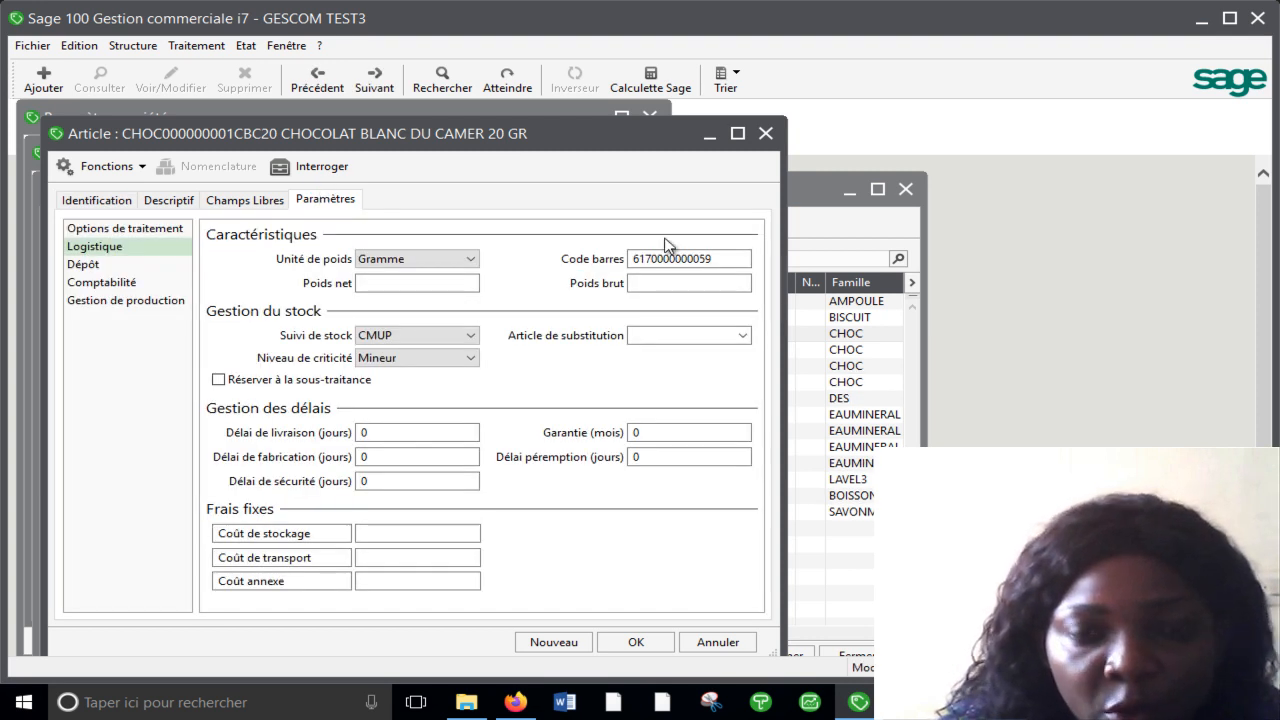
click(637, 643)
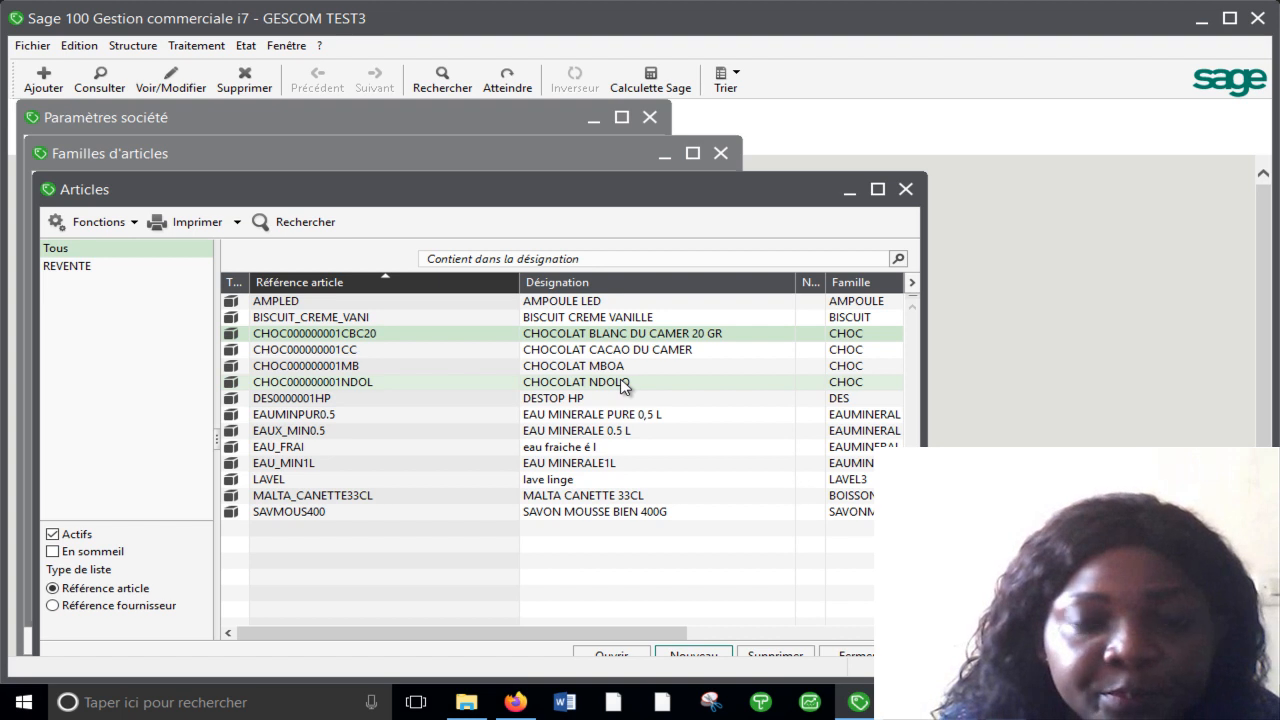
click(904, 190)
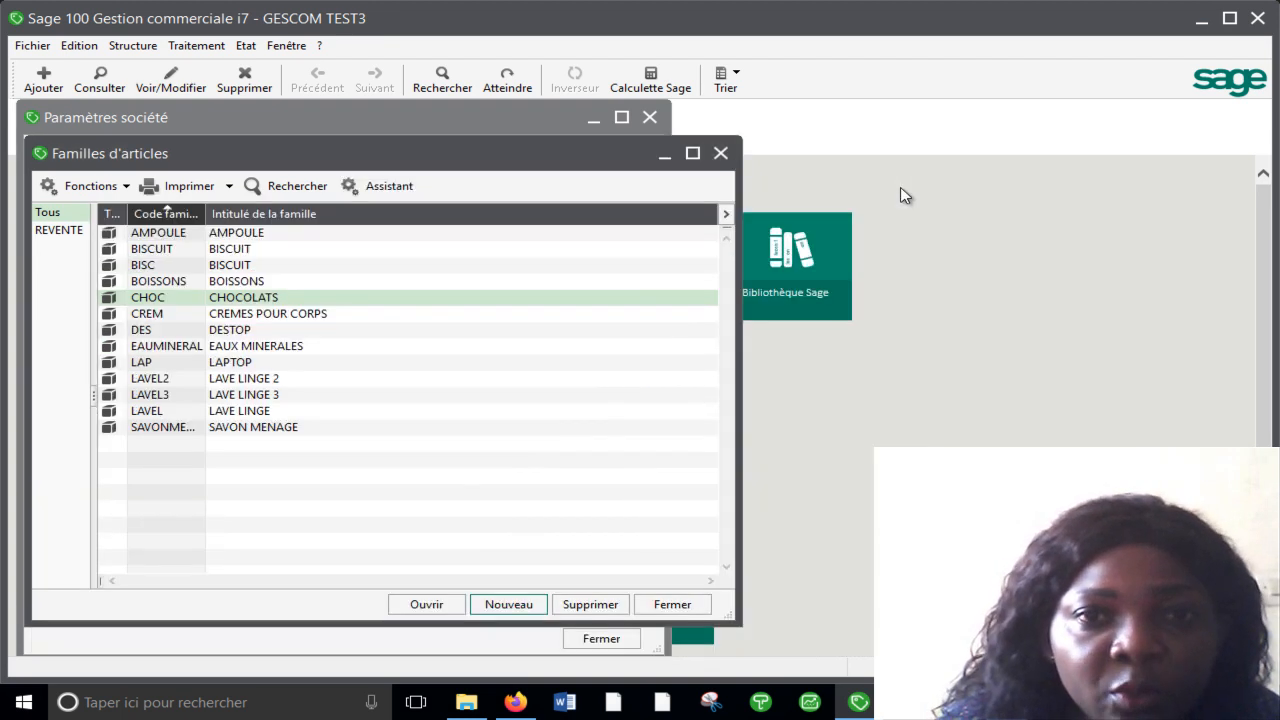
- Run the Liste d'articles free report with its default criteria, covering all articles
click(248, 46)
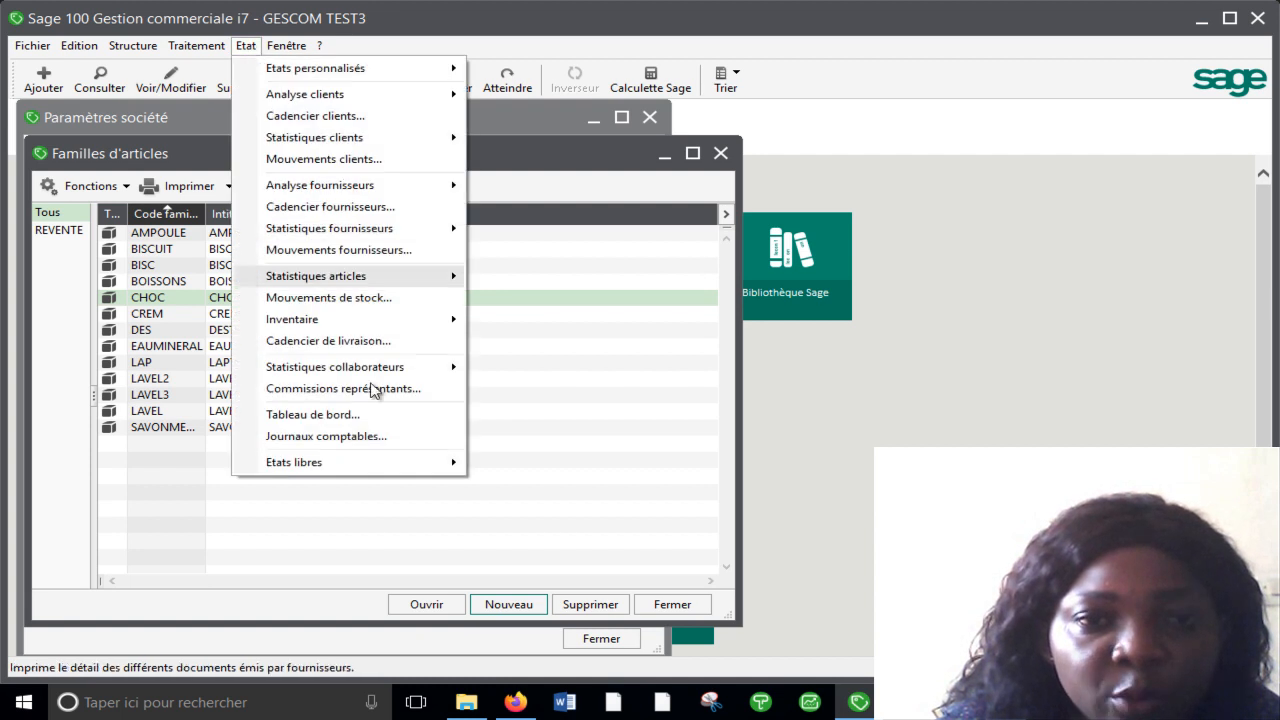
mouse_move(382, 465)
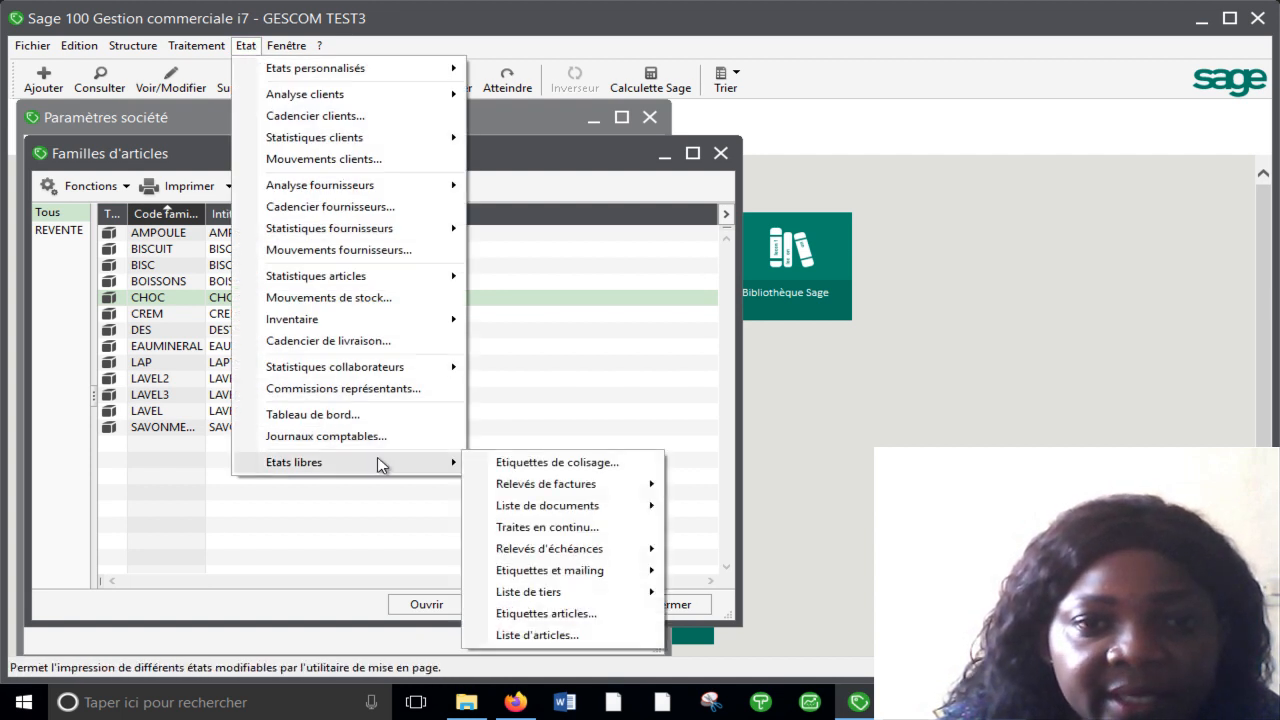
mouse_move(617, 591)
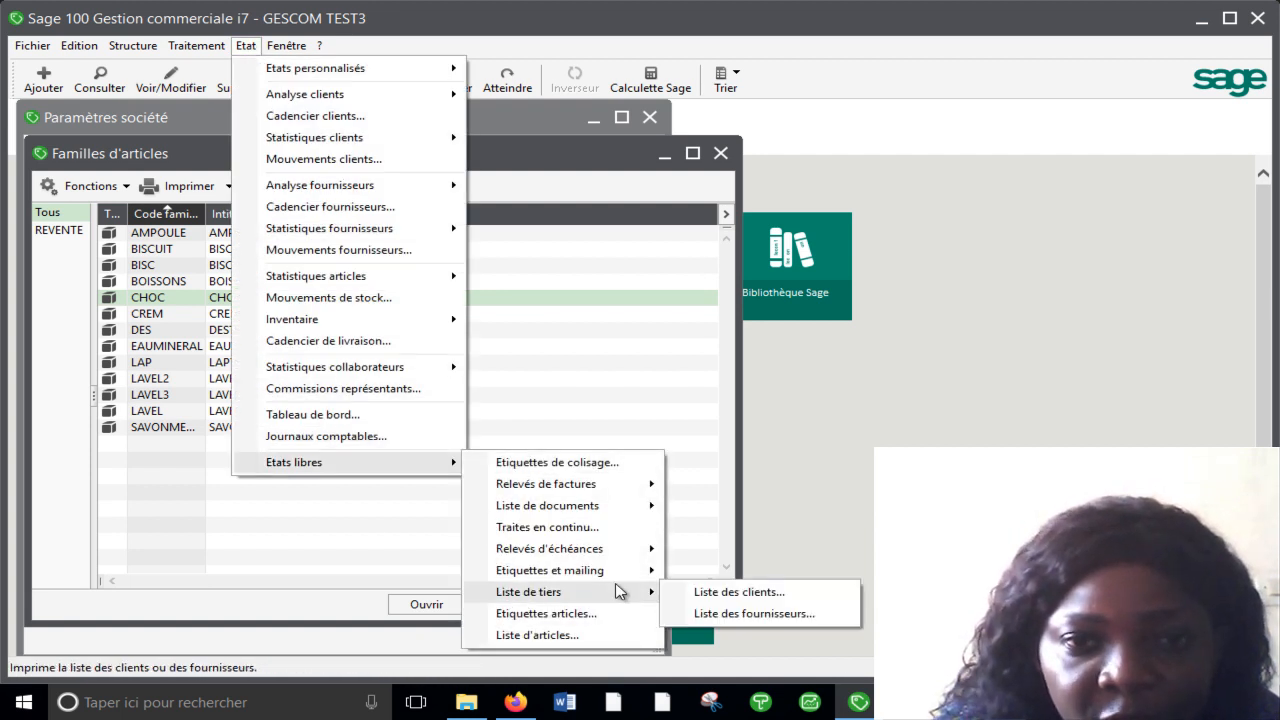
click(566, 640)
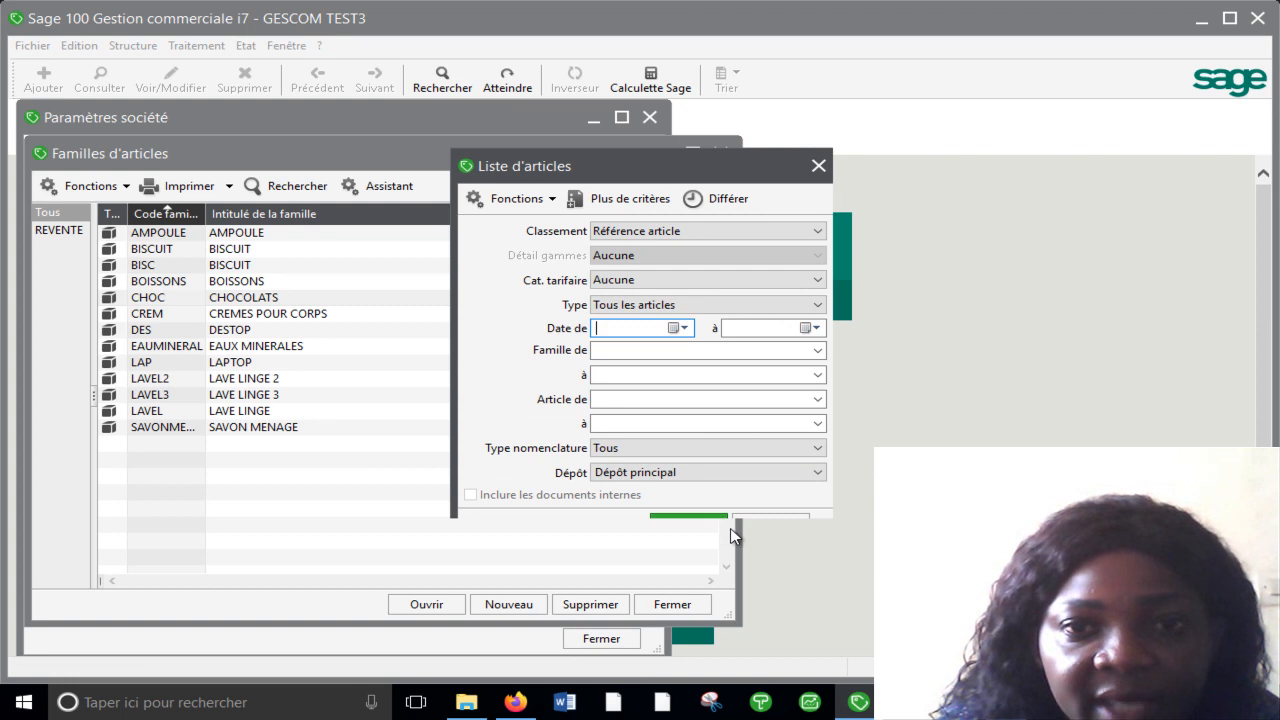
click(696, 518)
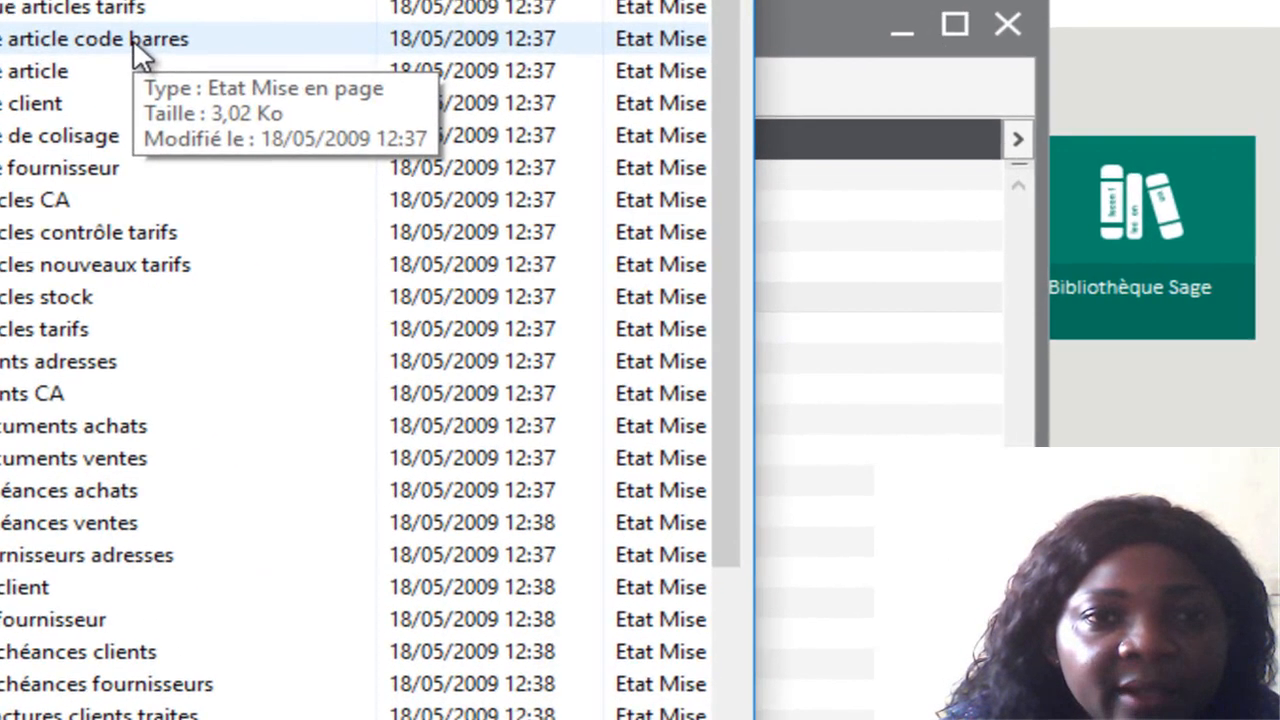
- Use the article code barres label template for the report and generate its print preview for all pages
double_click(257, 161)
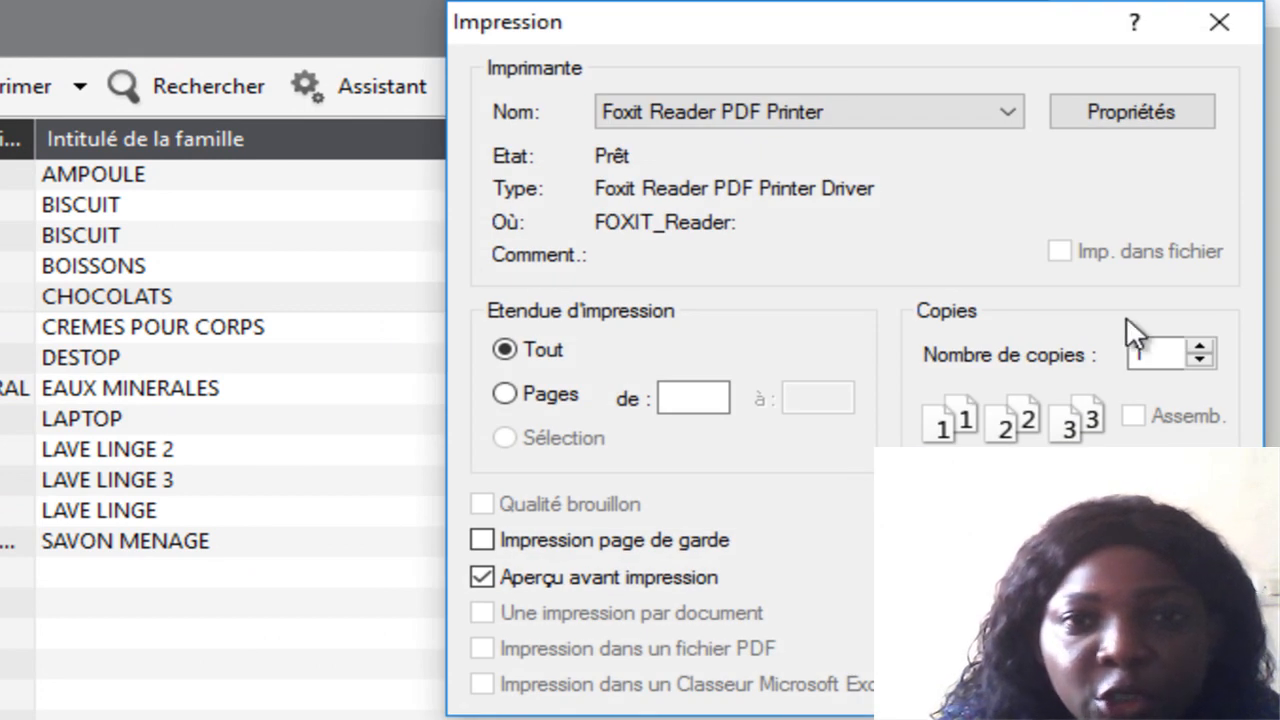
click(1195, 115)
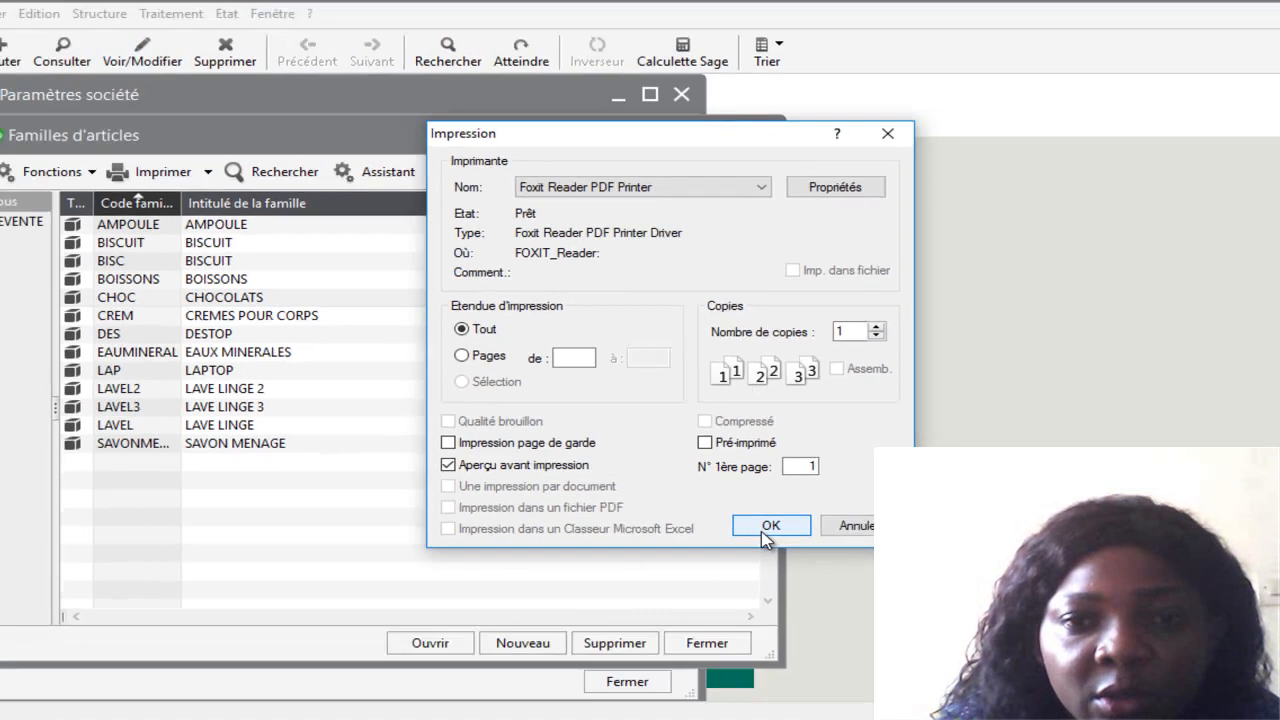
click(1008, 683)
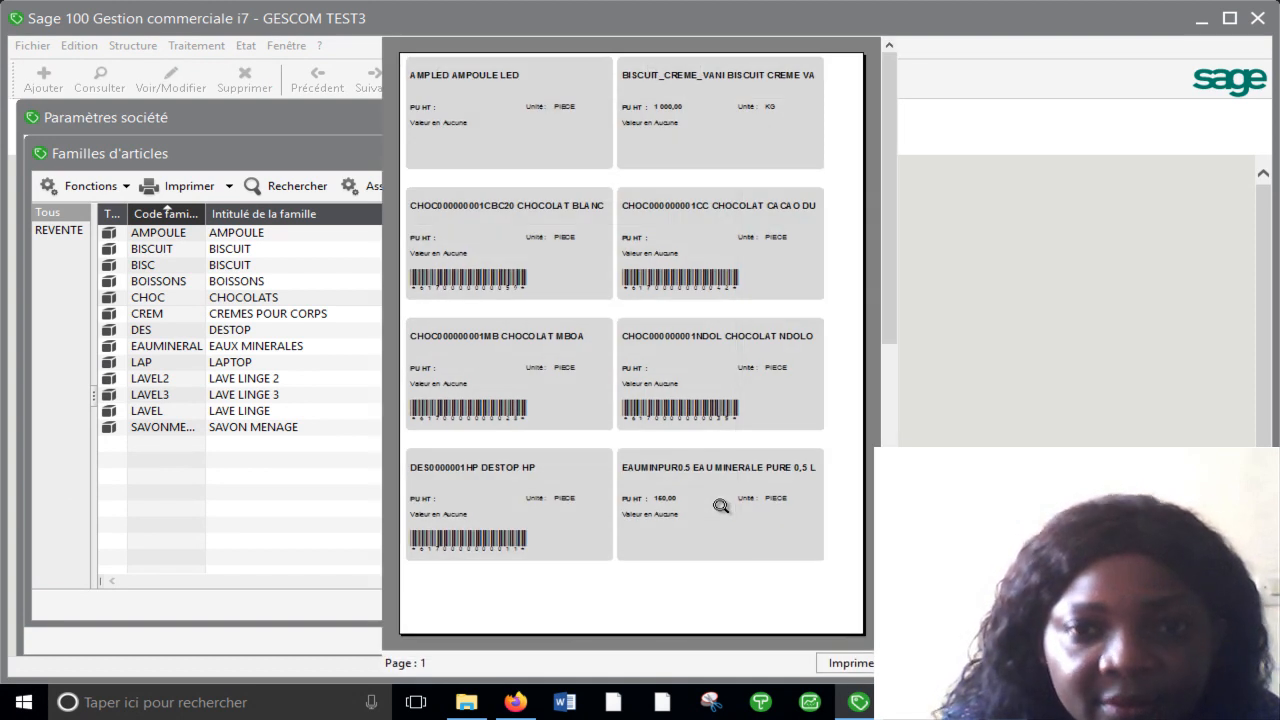
- Enlarge the label preview and examine the barcodes of the chocolate and DESTOP articles
click(688, 478)
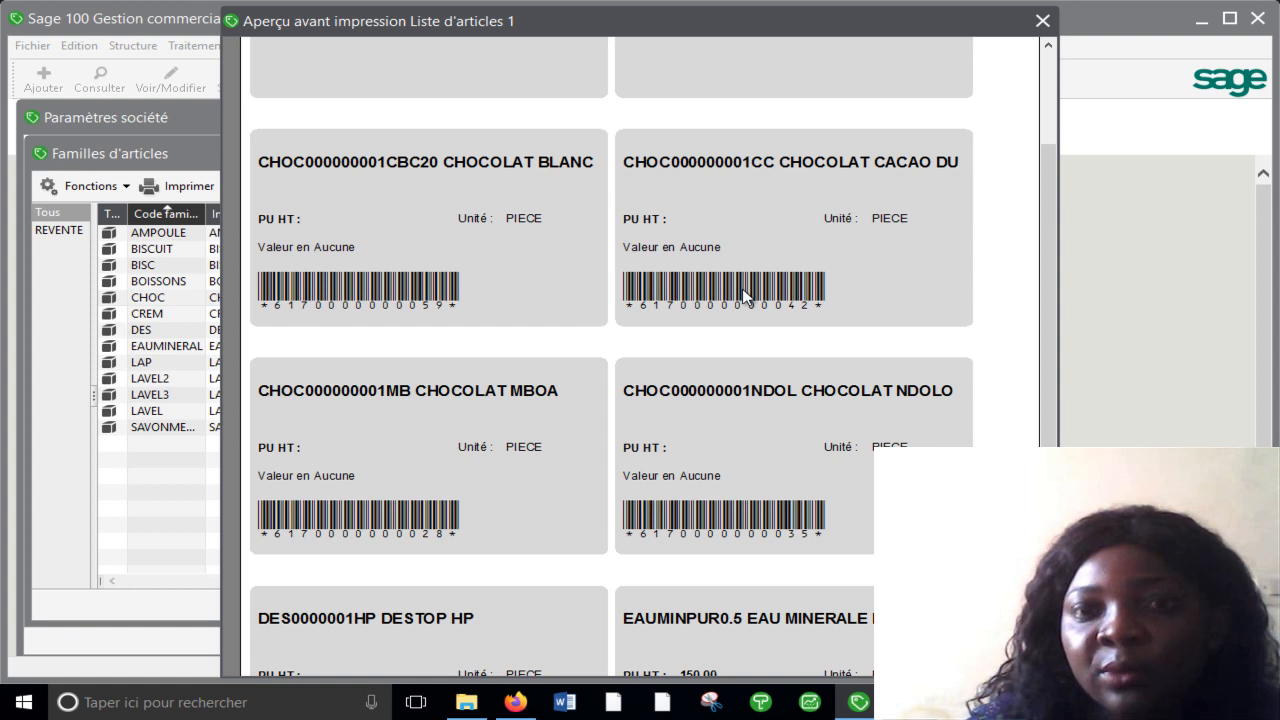
scroll(640, 350, down, 3)
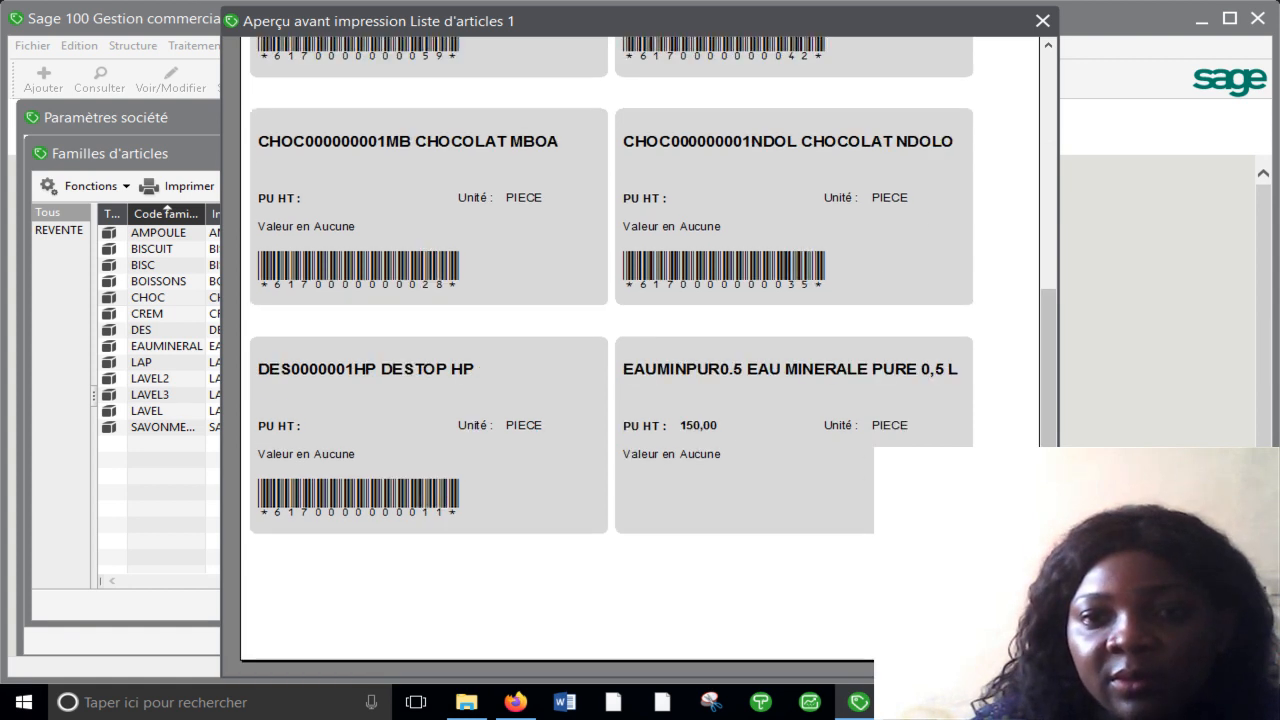
click(1052, 60)
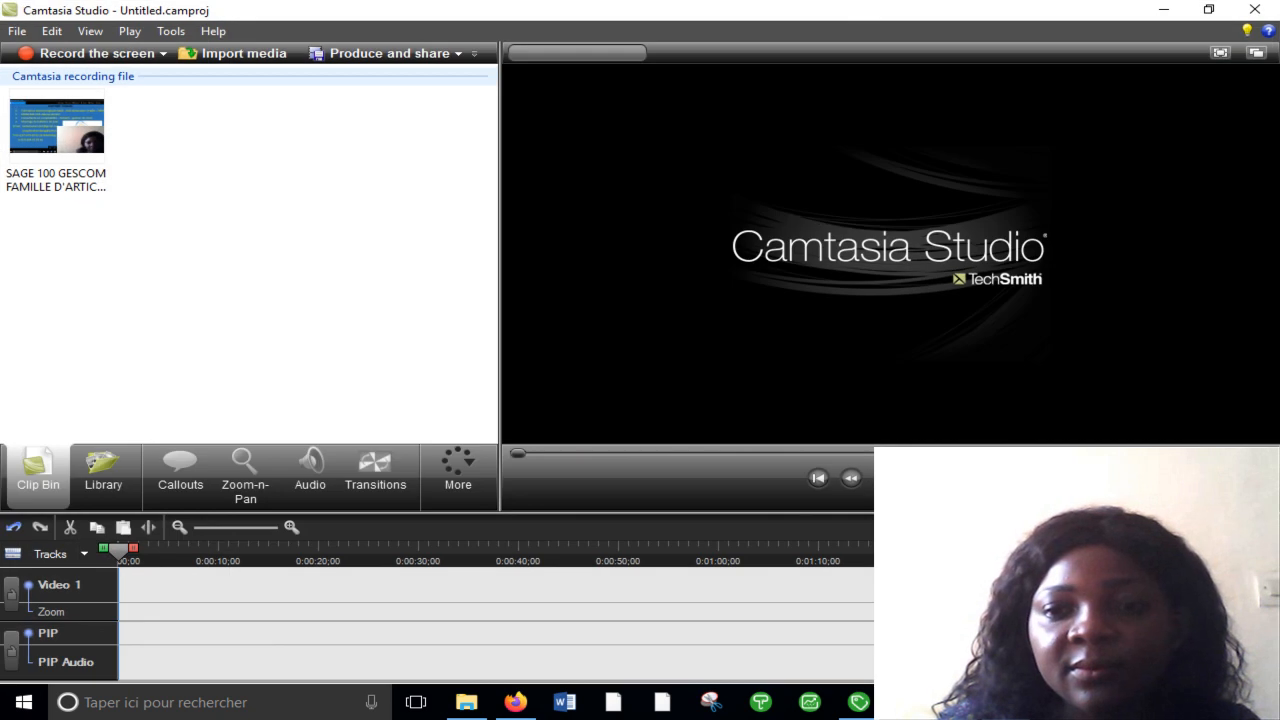
click(907, 702)
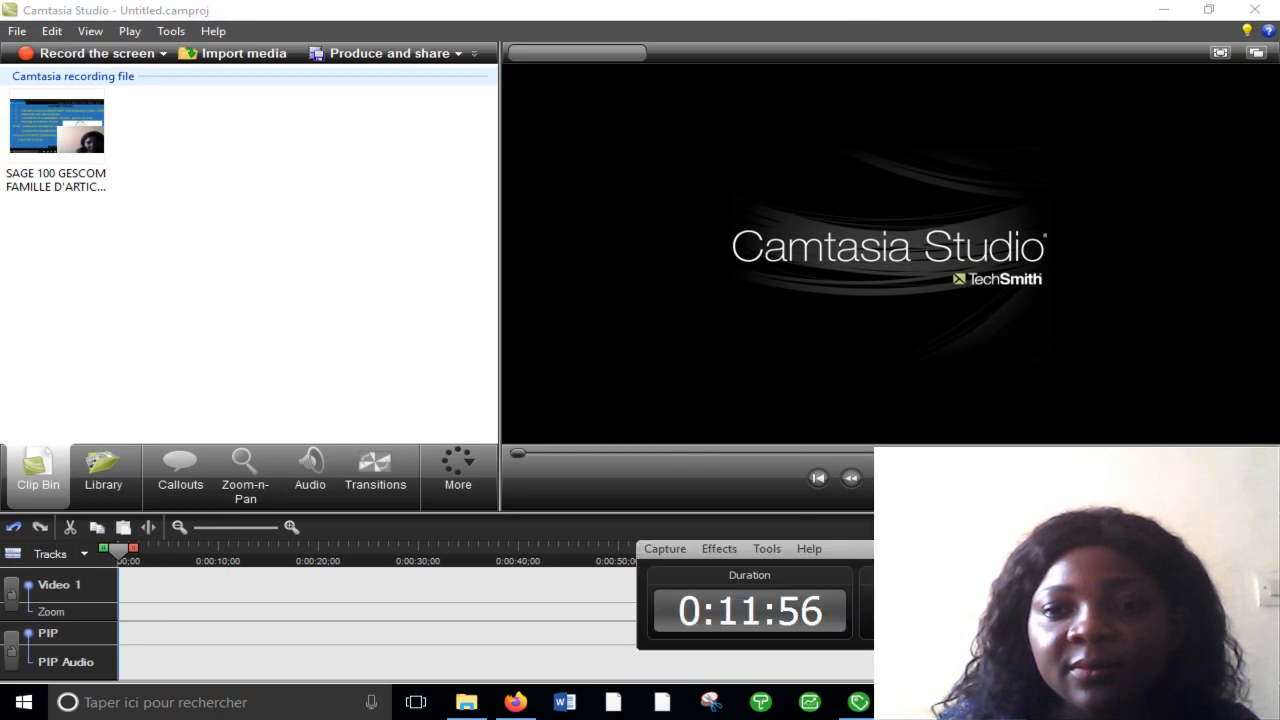